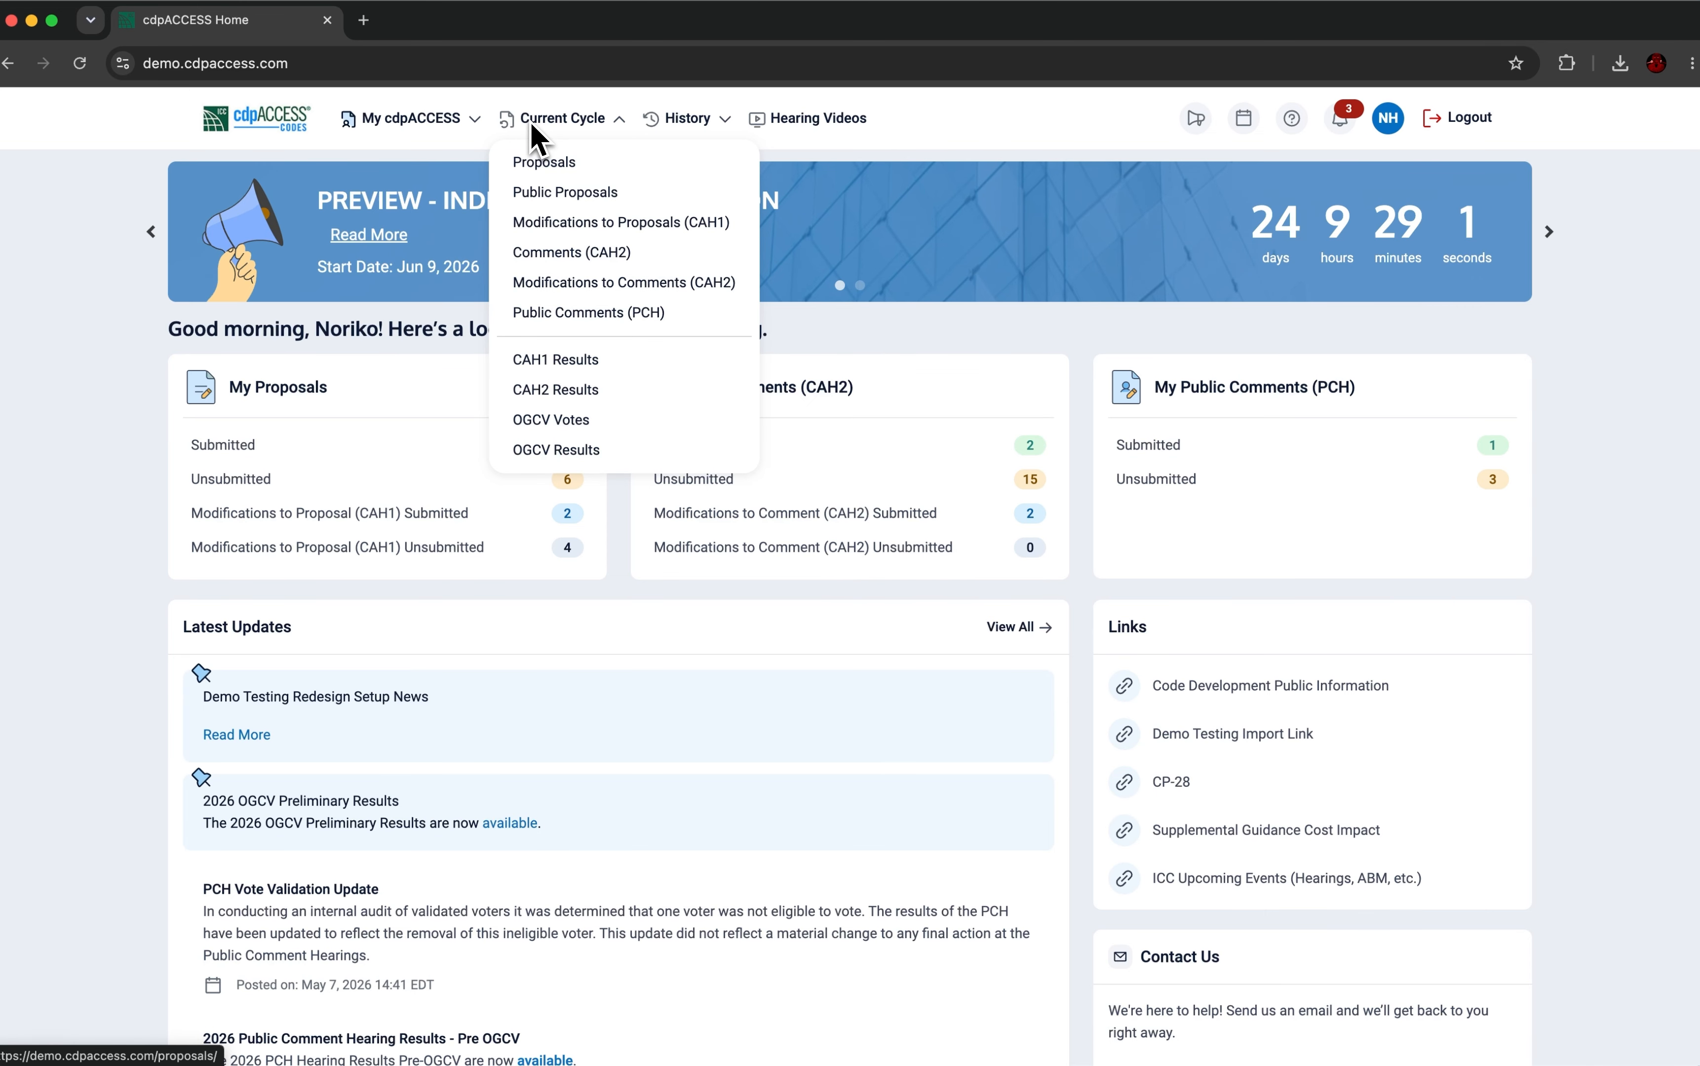
- Create a new private proposal named "Demo" from the current cycle's proposals list
left_click(543, 162)
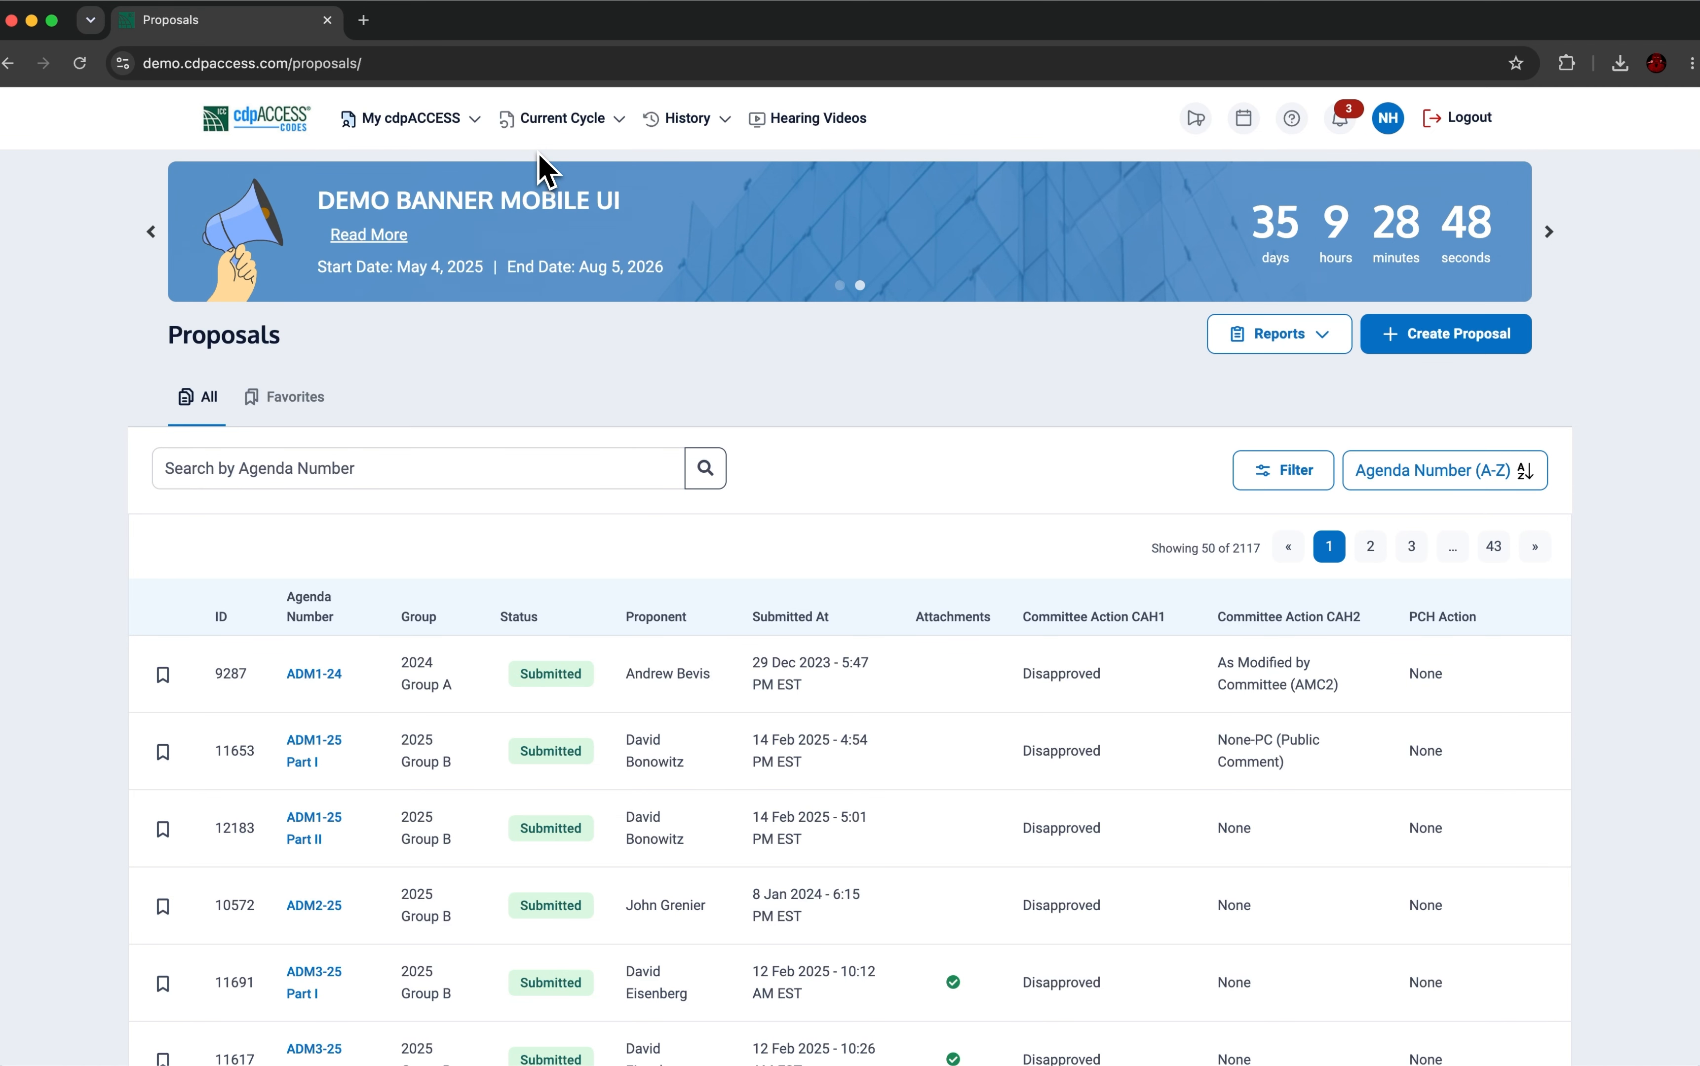
scroll(547, 169, "down", 3)
scroll(547, 169, "up", 1)
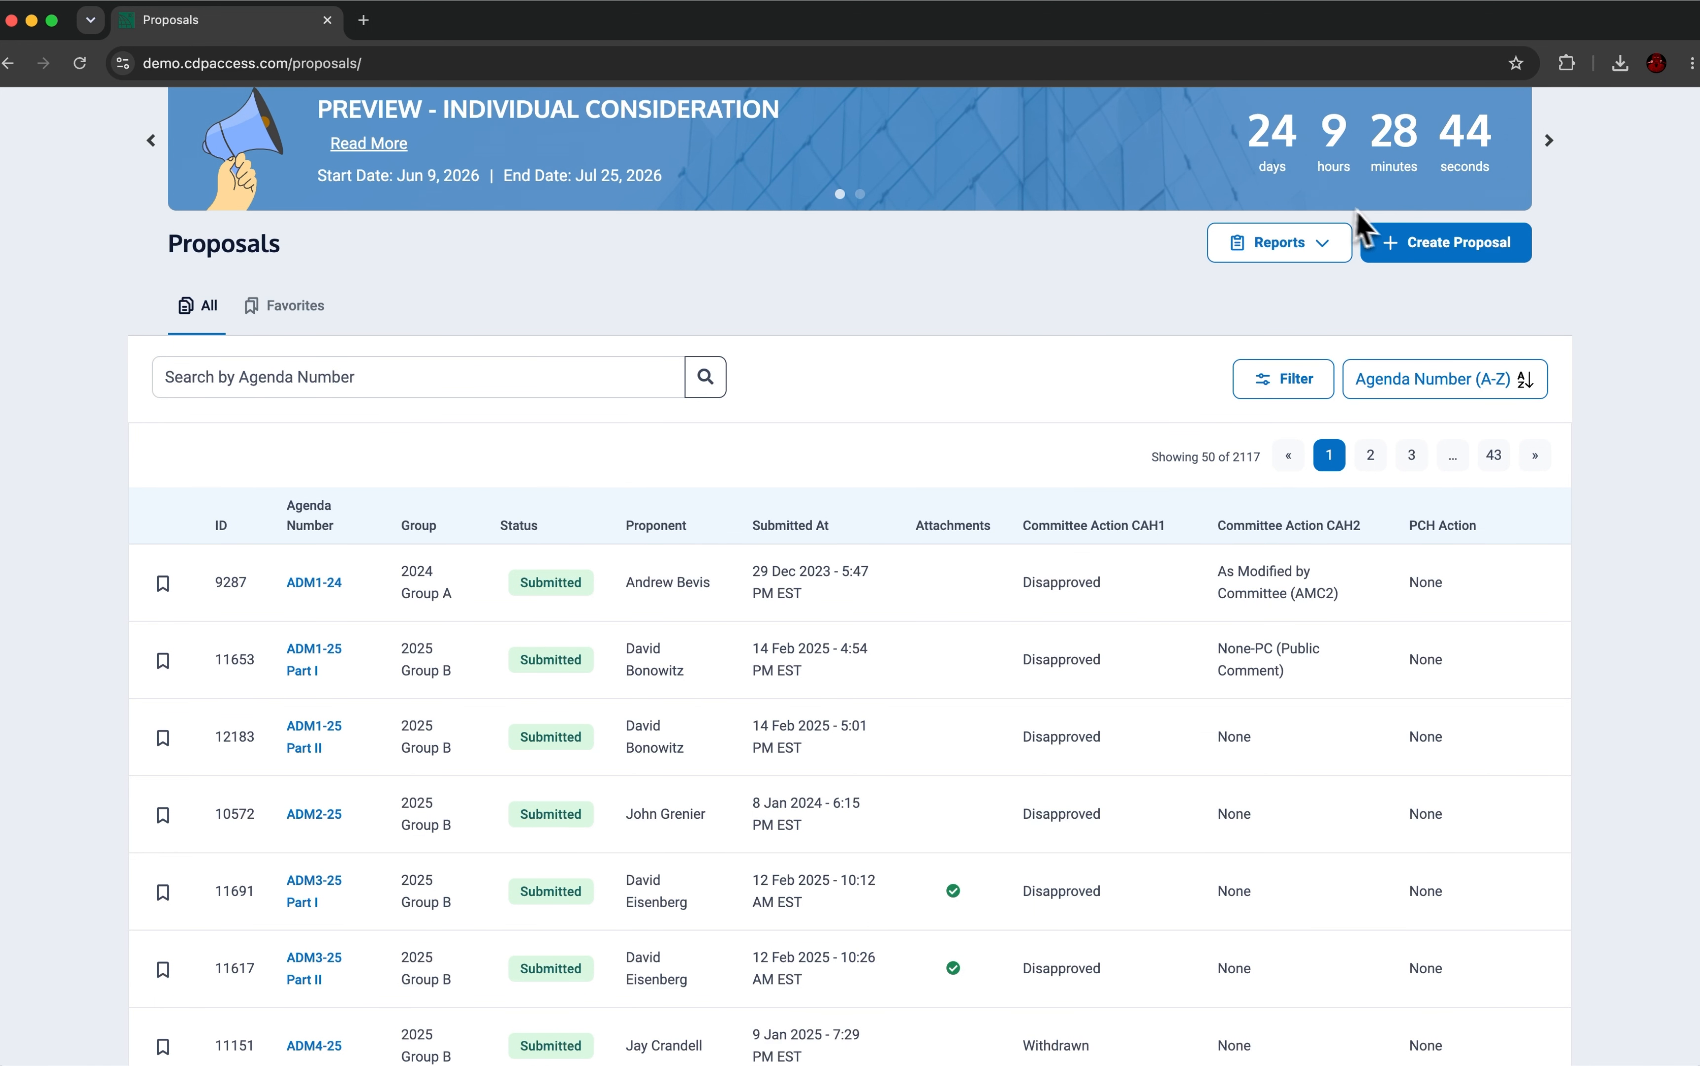
left_click(1395, 258)
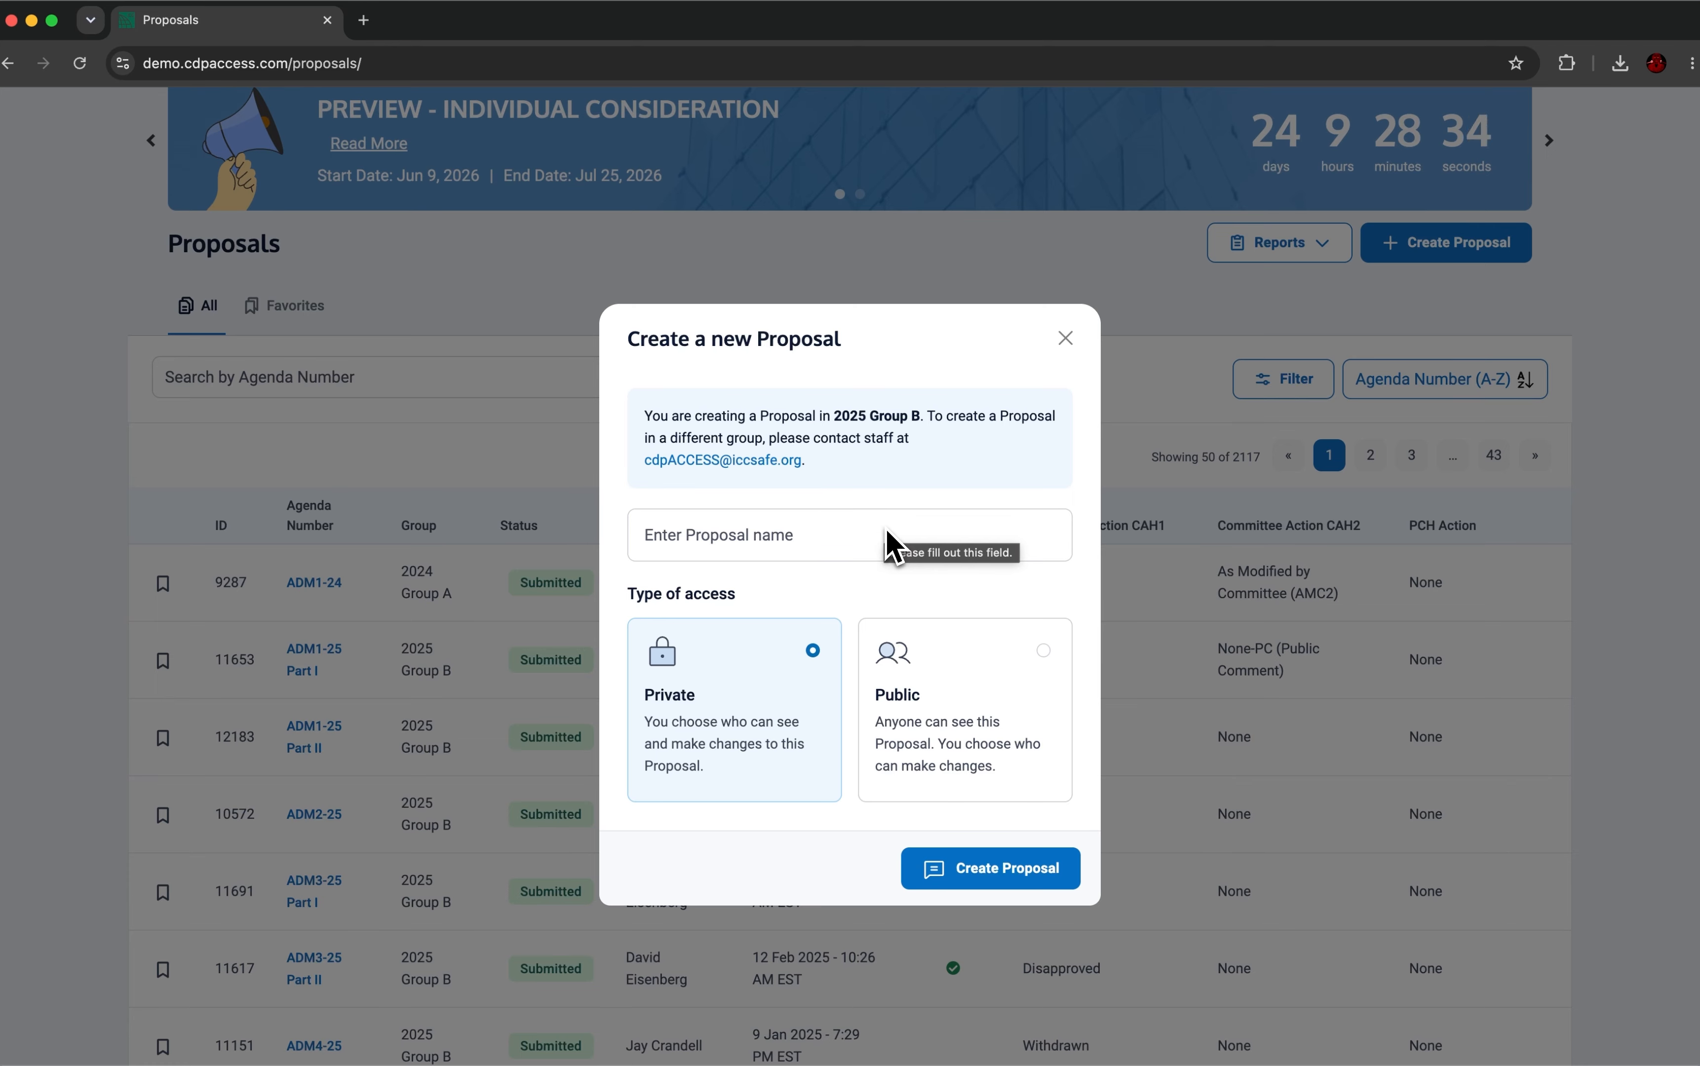
left_click(894, 548)
type("Demo")
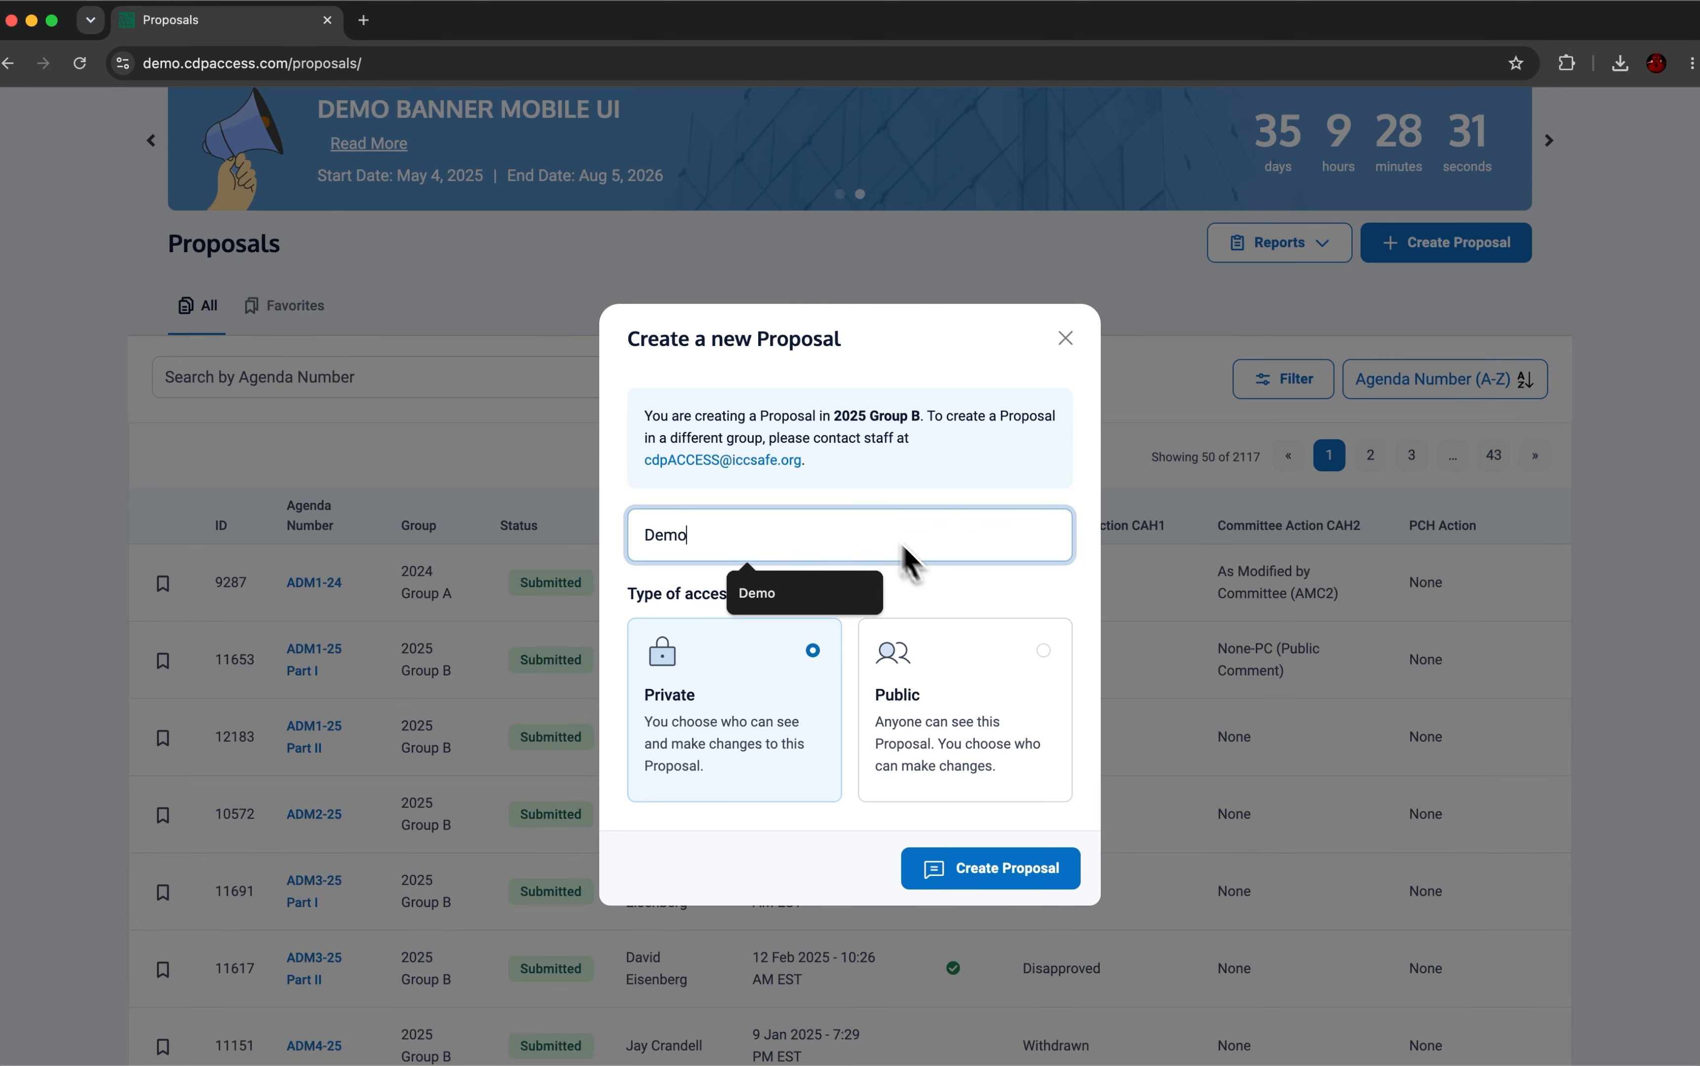
left_click(959, 609)
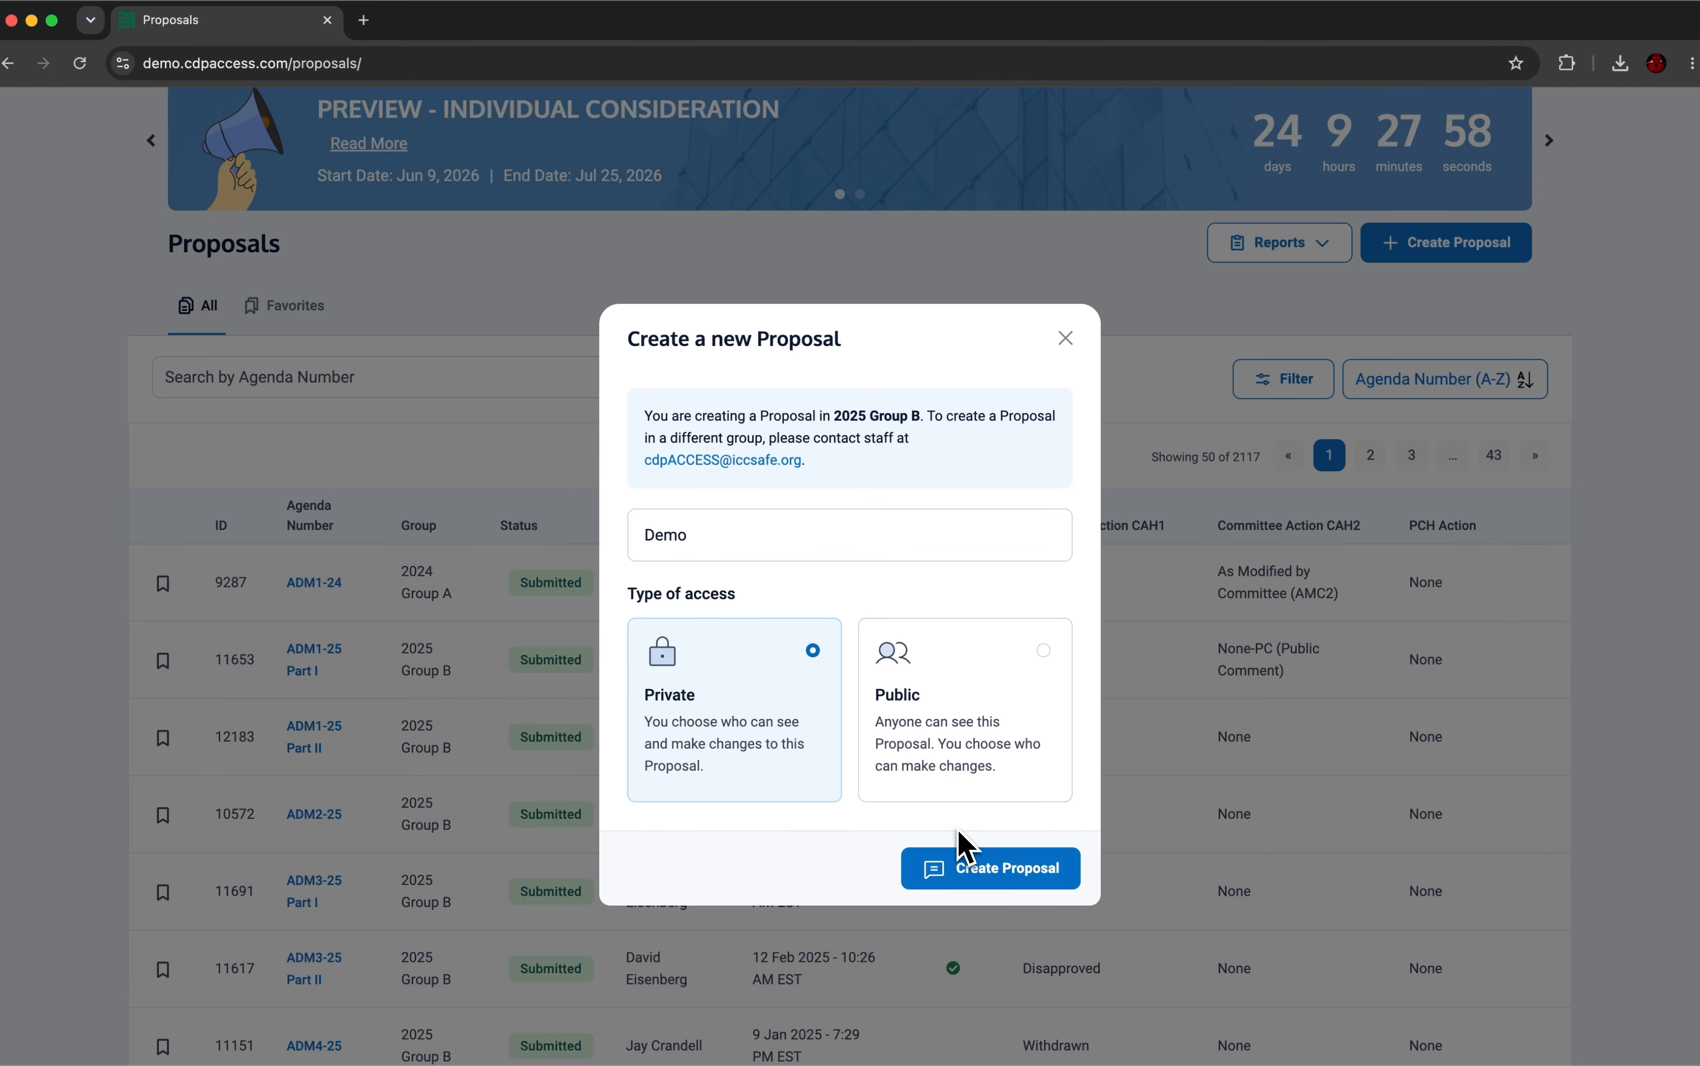
left_click(968, 867)
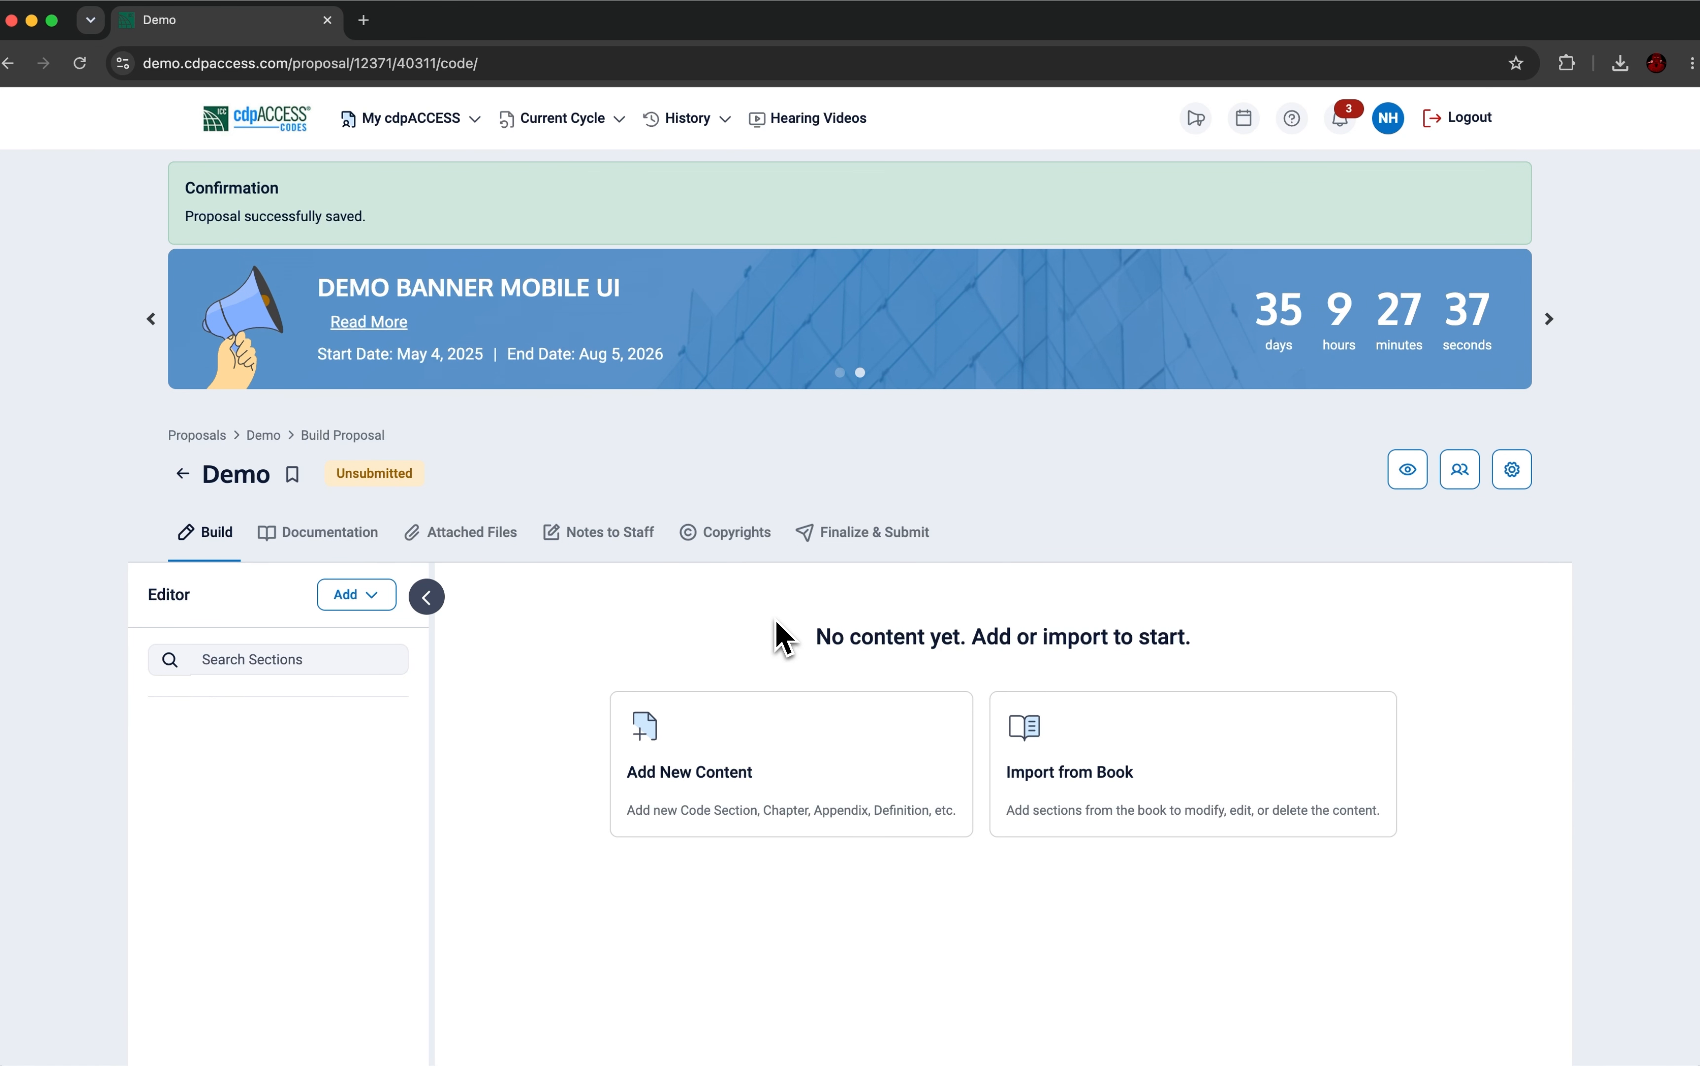
- Start adding new content, with one code section and one subsection each for the 2024 International Building Code and the 2024 International Existing Building Code
left_click(754, 749)
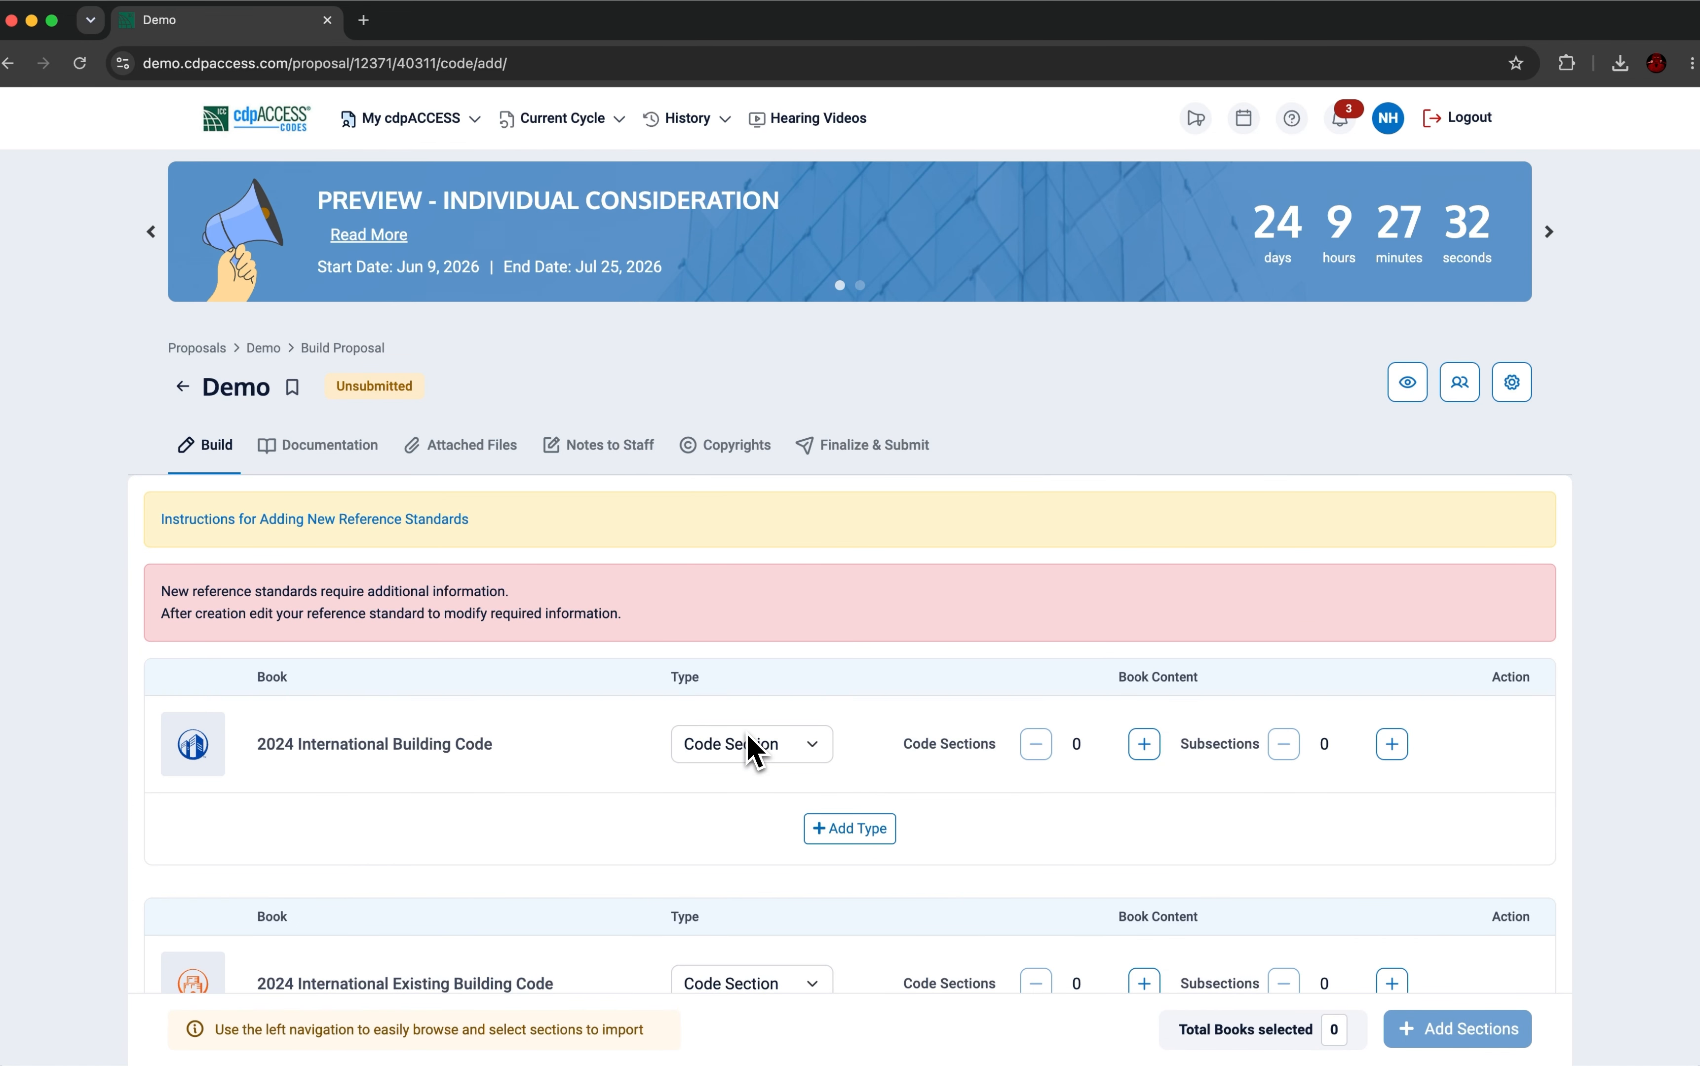
scroll(750, 739, "down", 5)
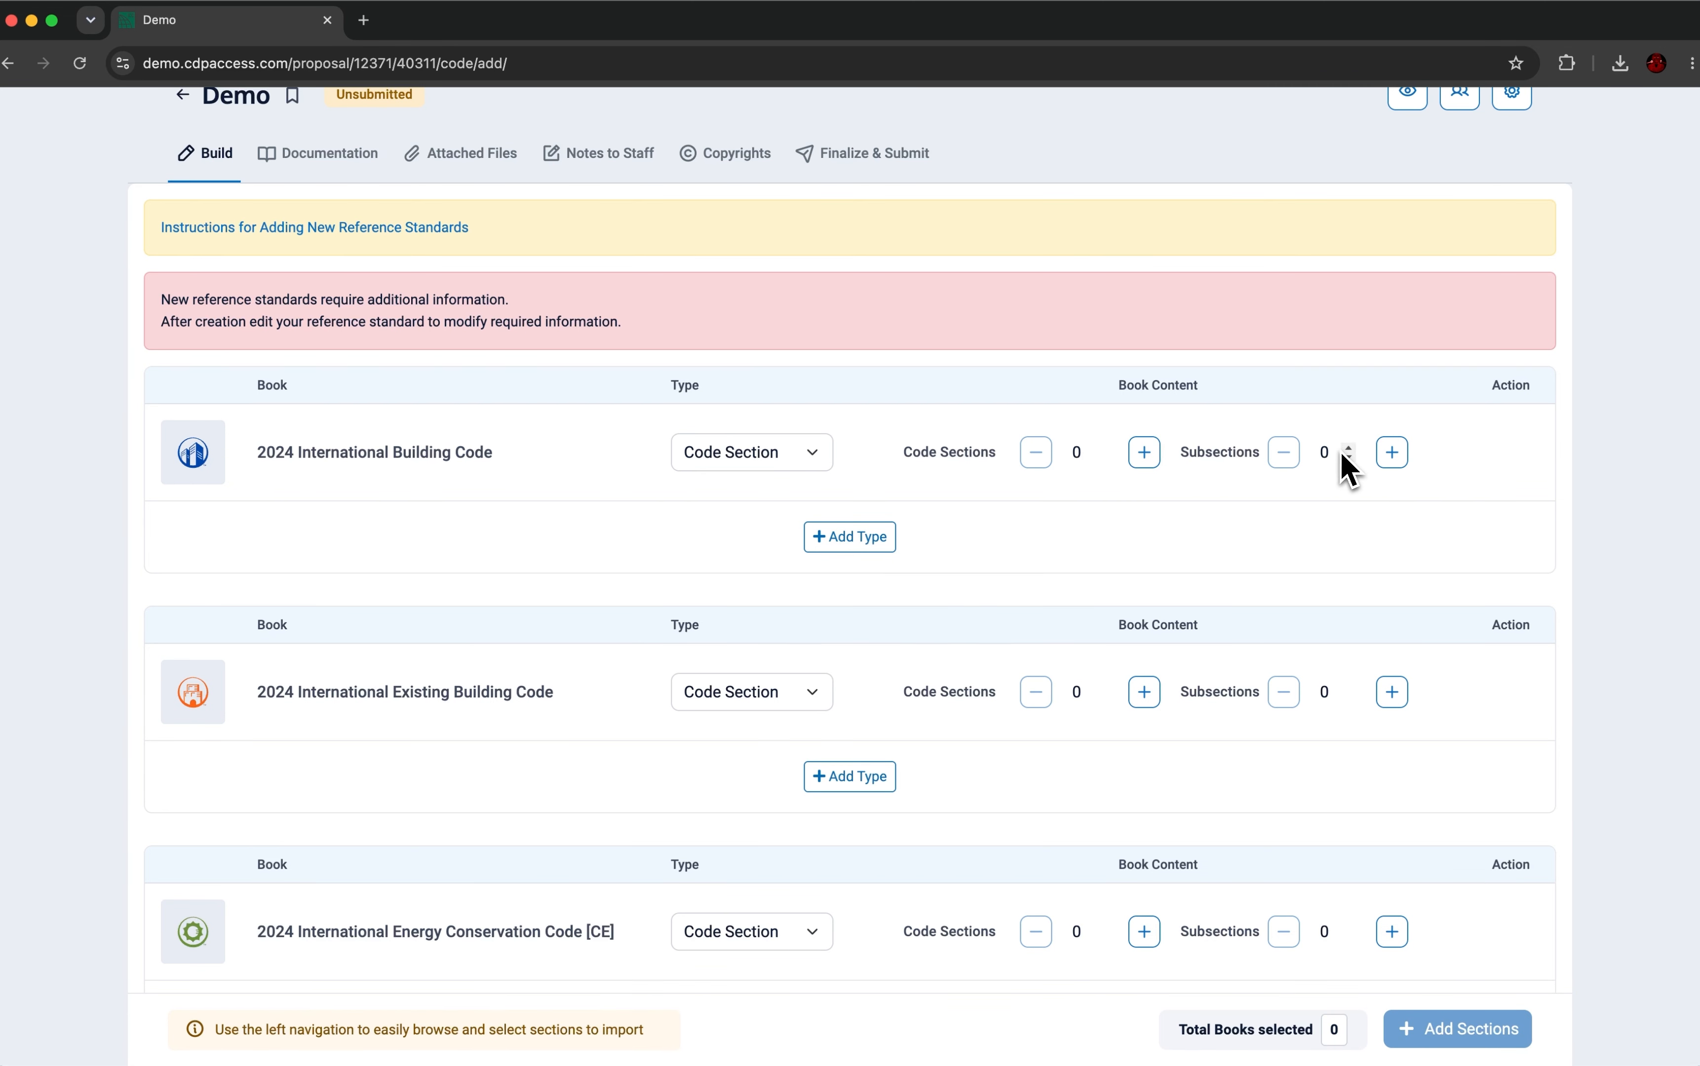
left_click(1394, 464)
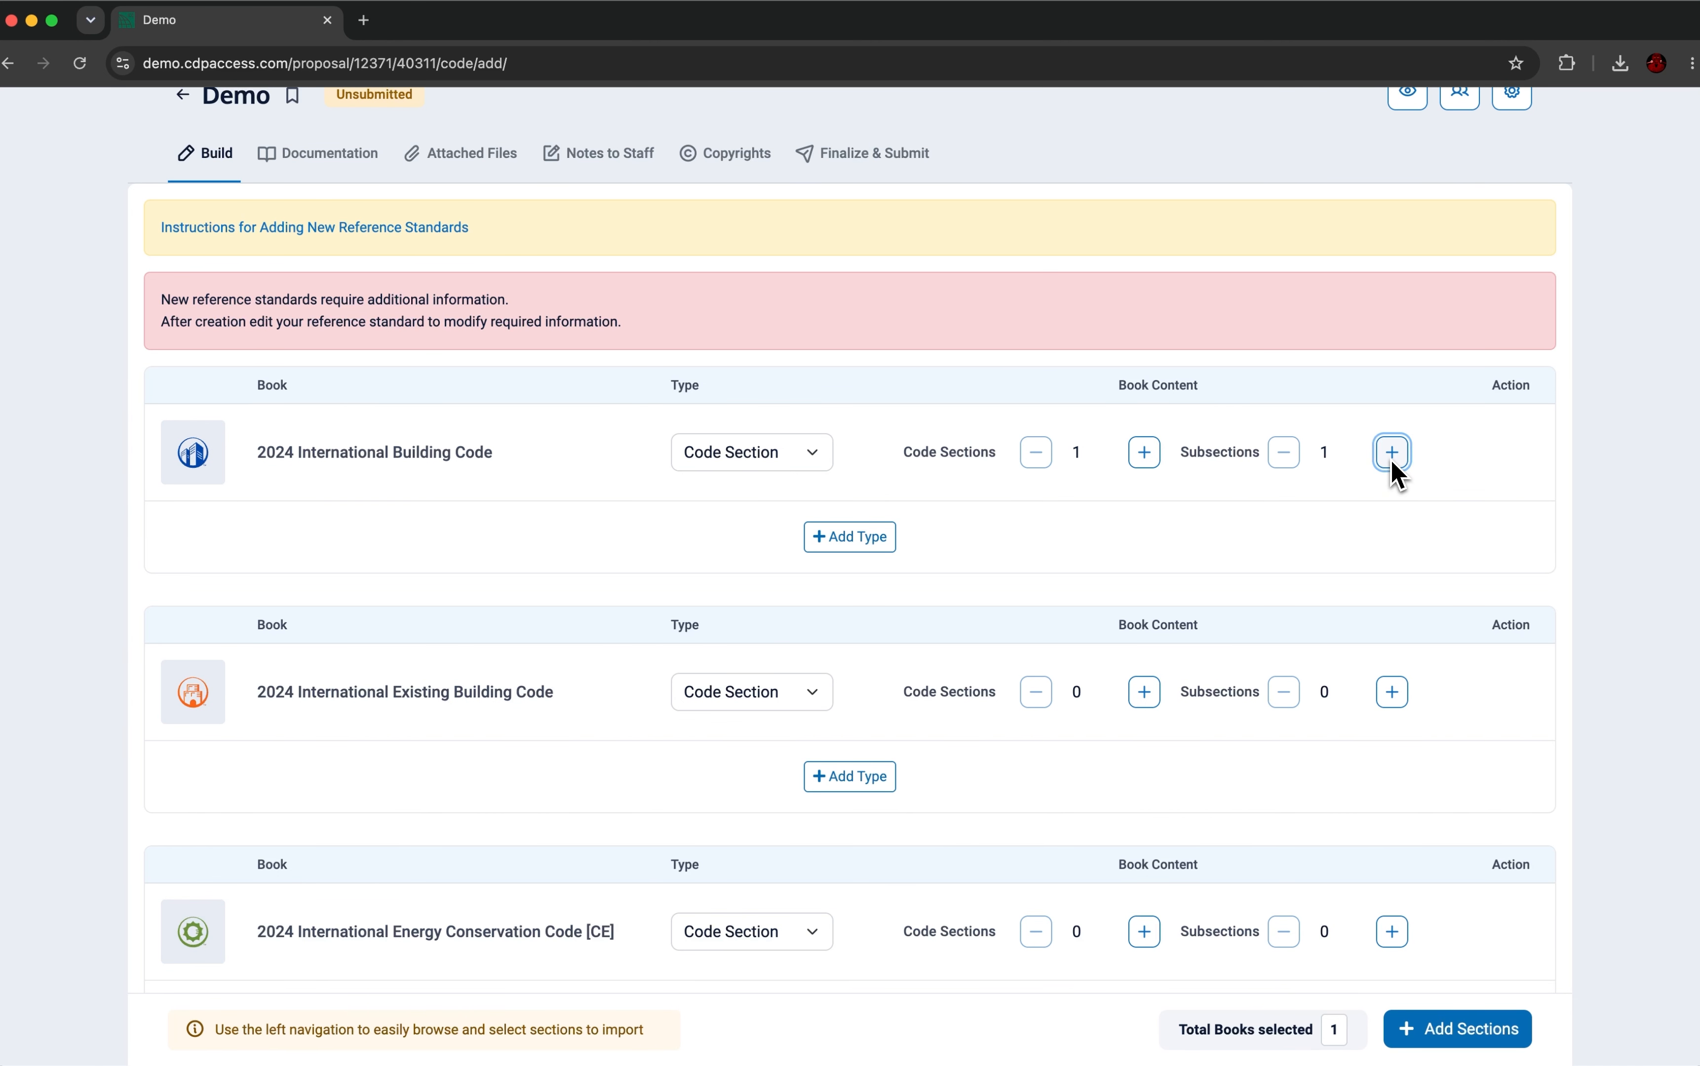
left_click(1394, 695)
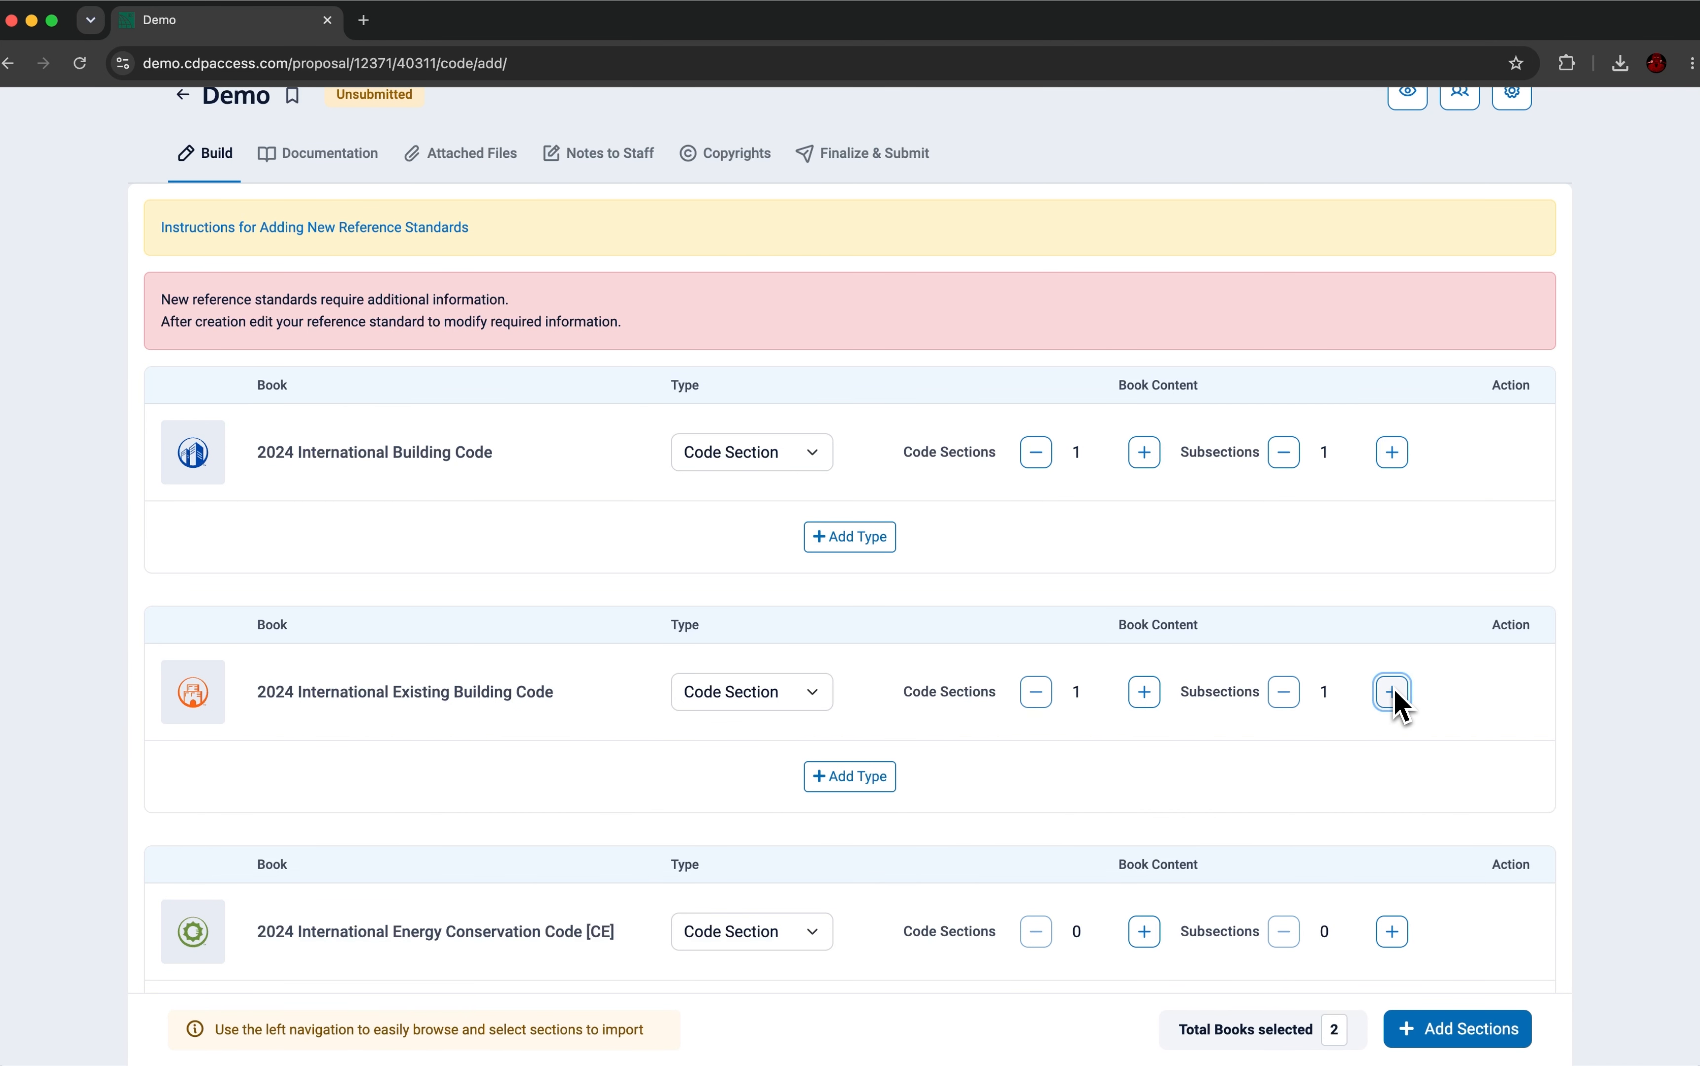
- Include one code section without subsections for the 2024 International Energy Conservation Code [CE] and add all chosen sections to the proposal
scroll(1457, 733, "down", 4)
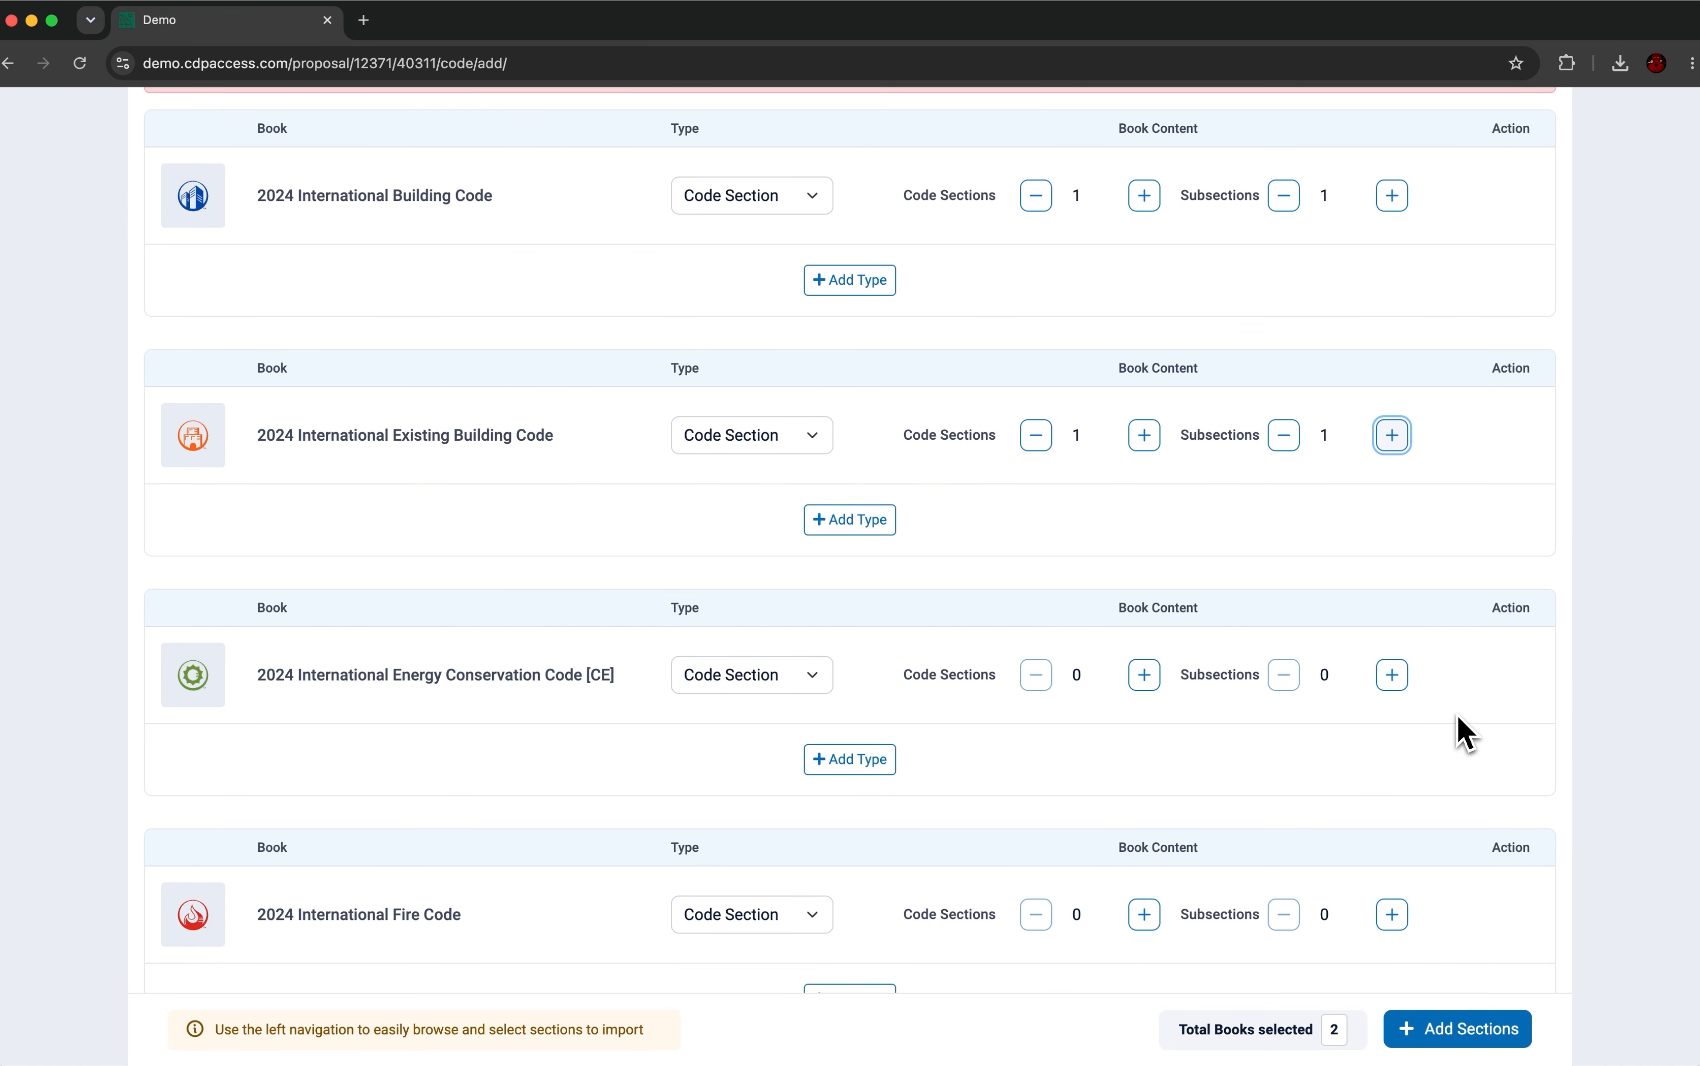
left_click(1395, 683)
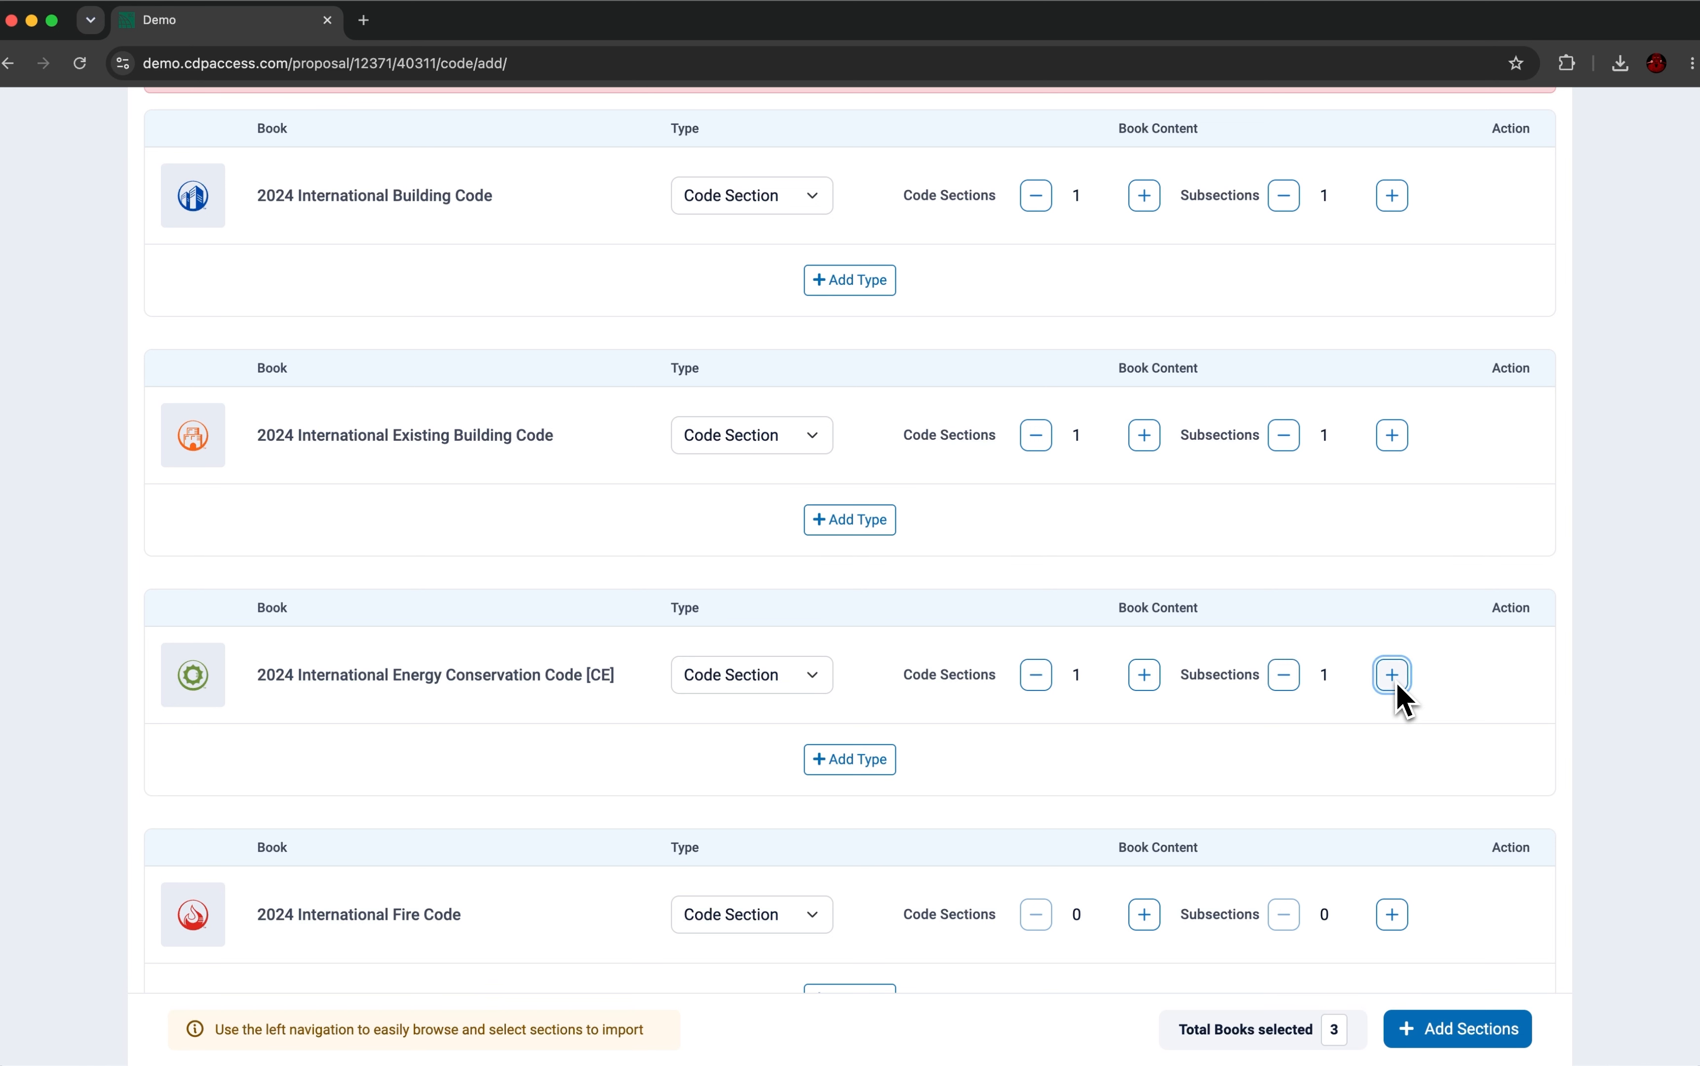
left_click(1285, 676)
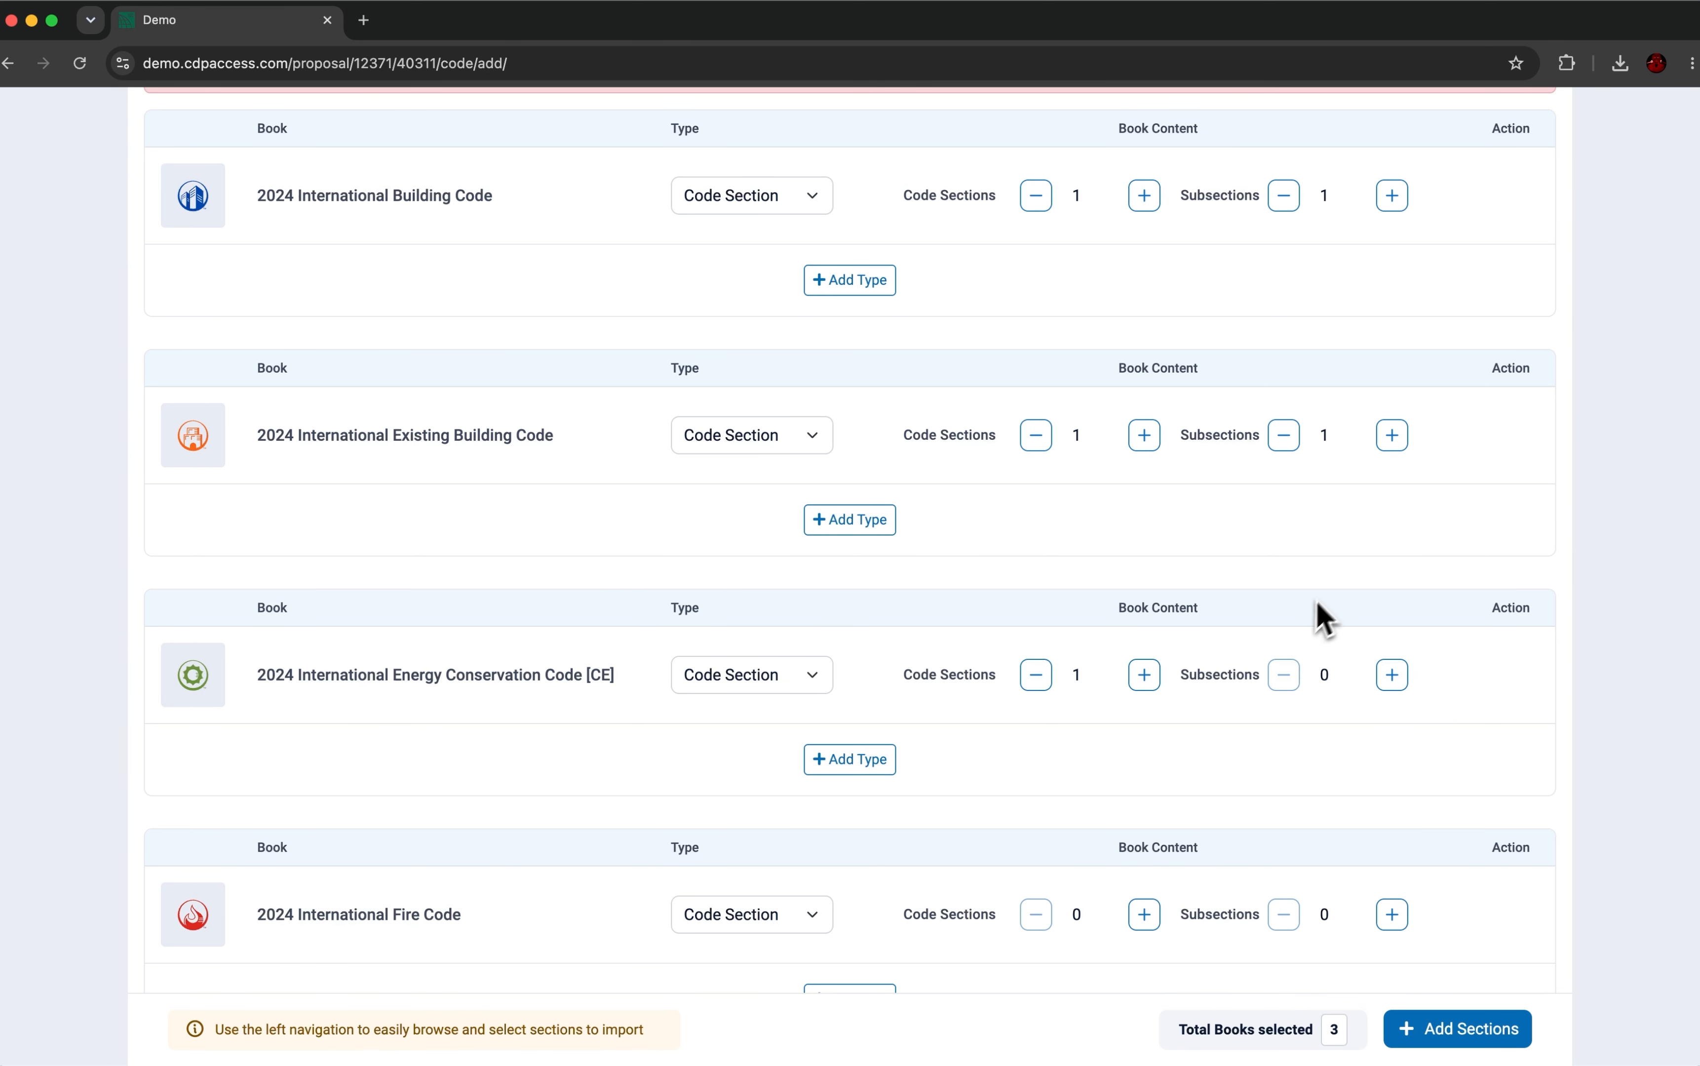
scroll(1326, 619, "up", 3)
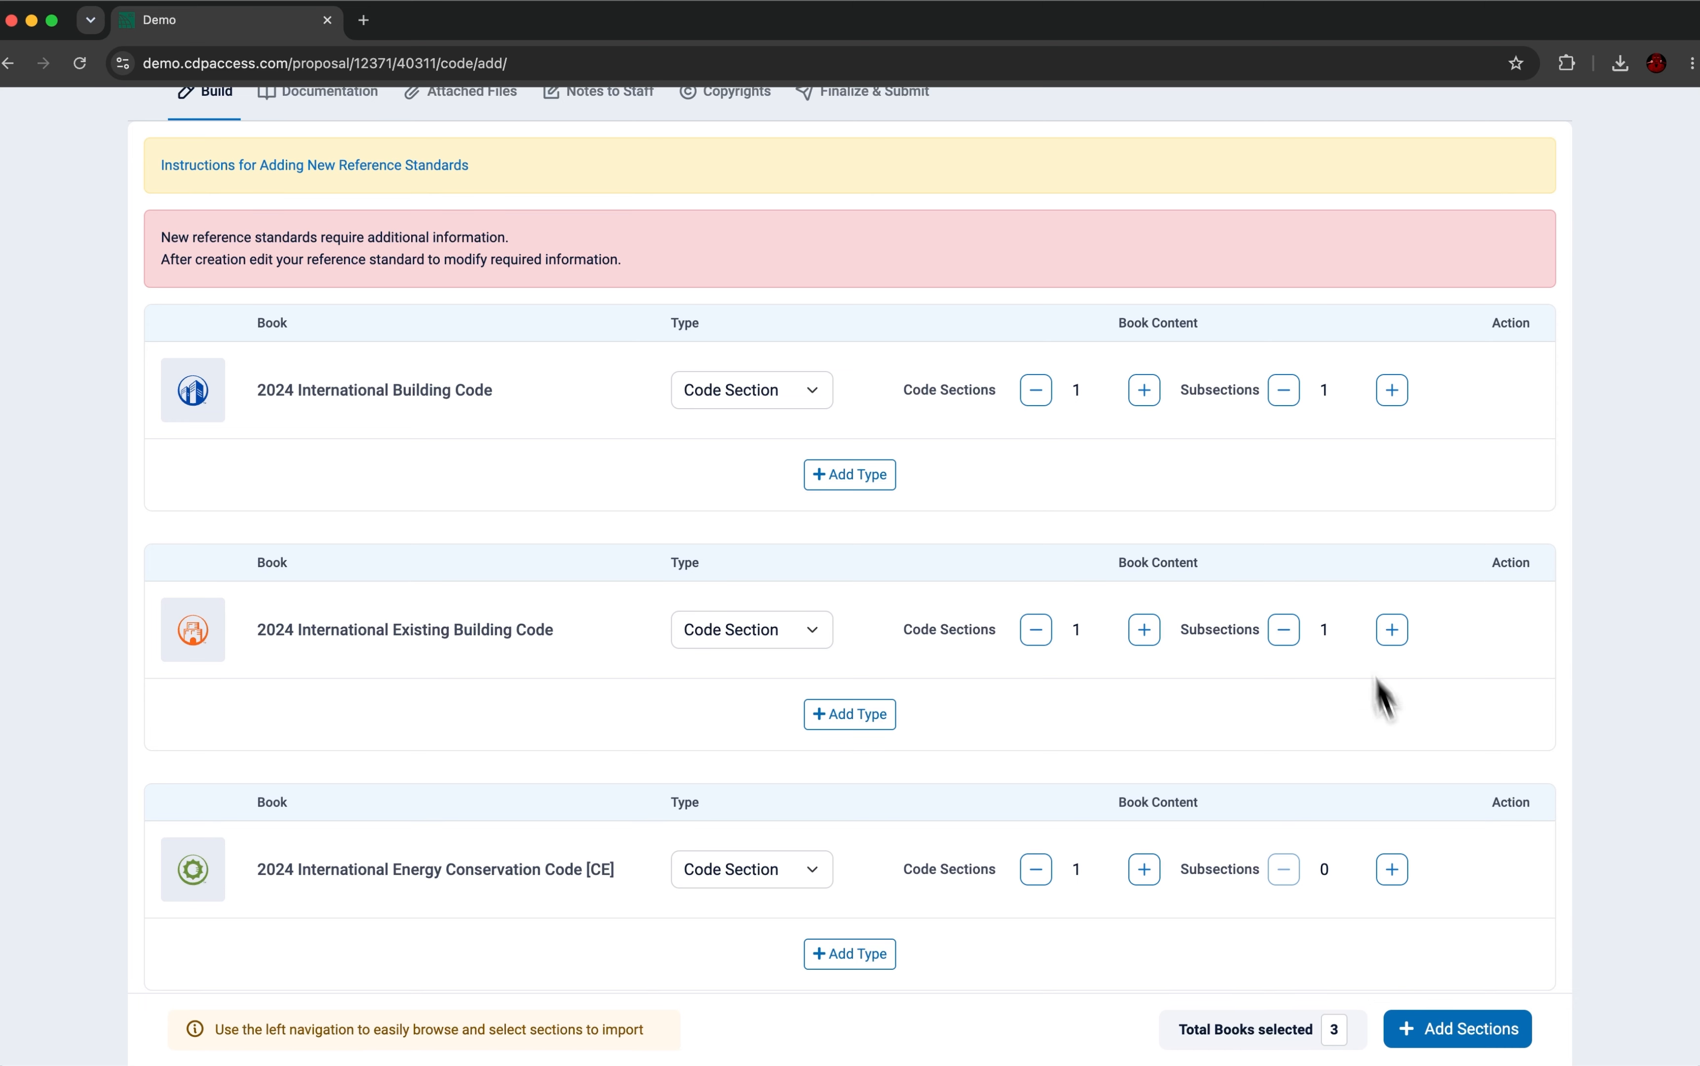
left_click(1464, 1041)
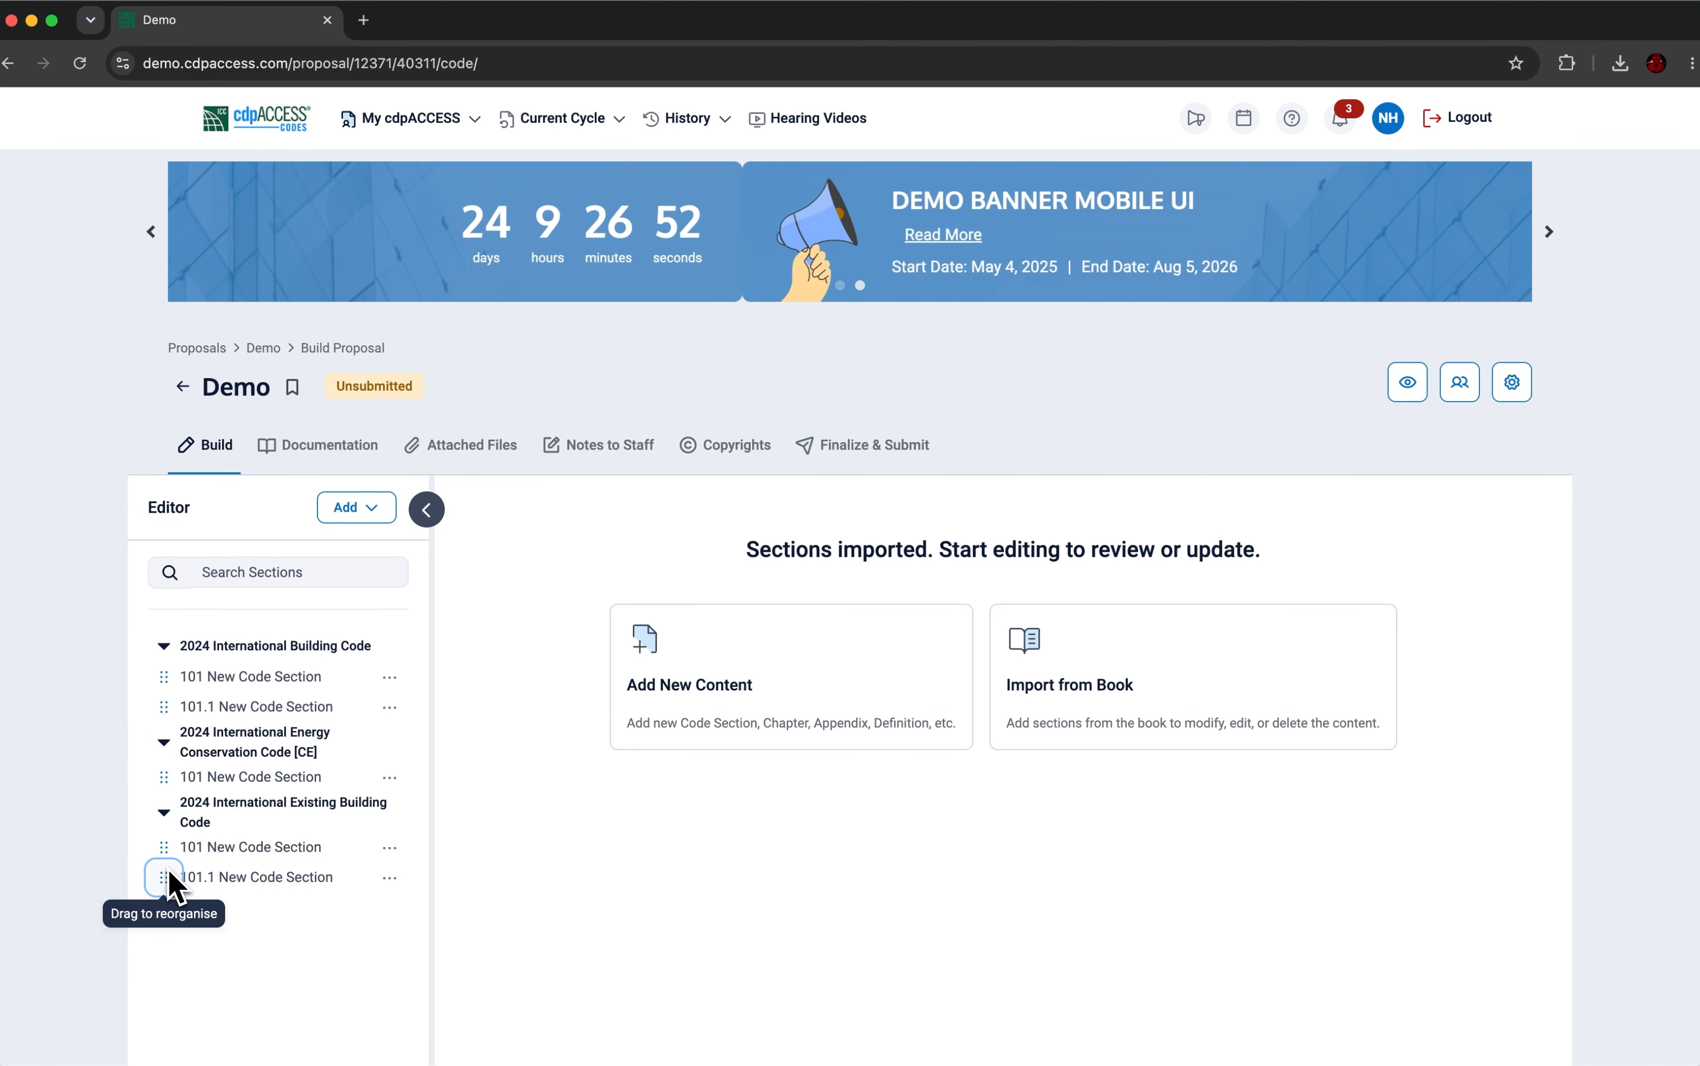
- Move section 101.1 to the top under the International Existing Building Code and try to move the International Building Code's 101.1 section up
left_click(389, 878)
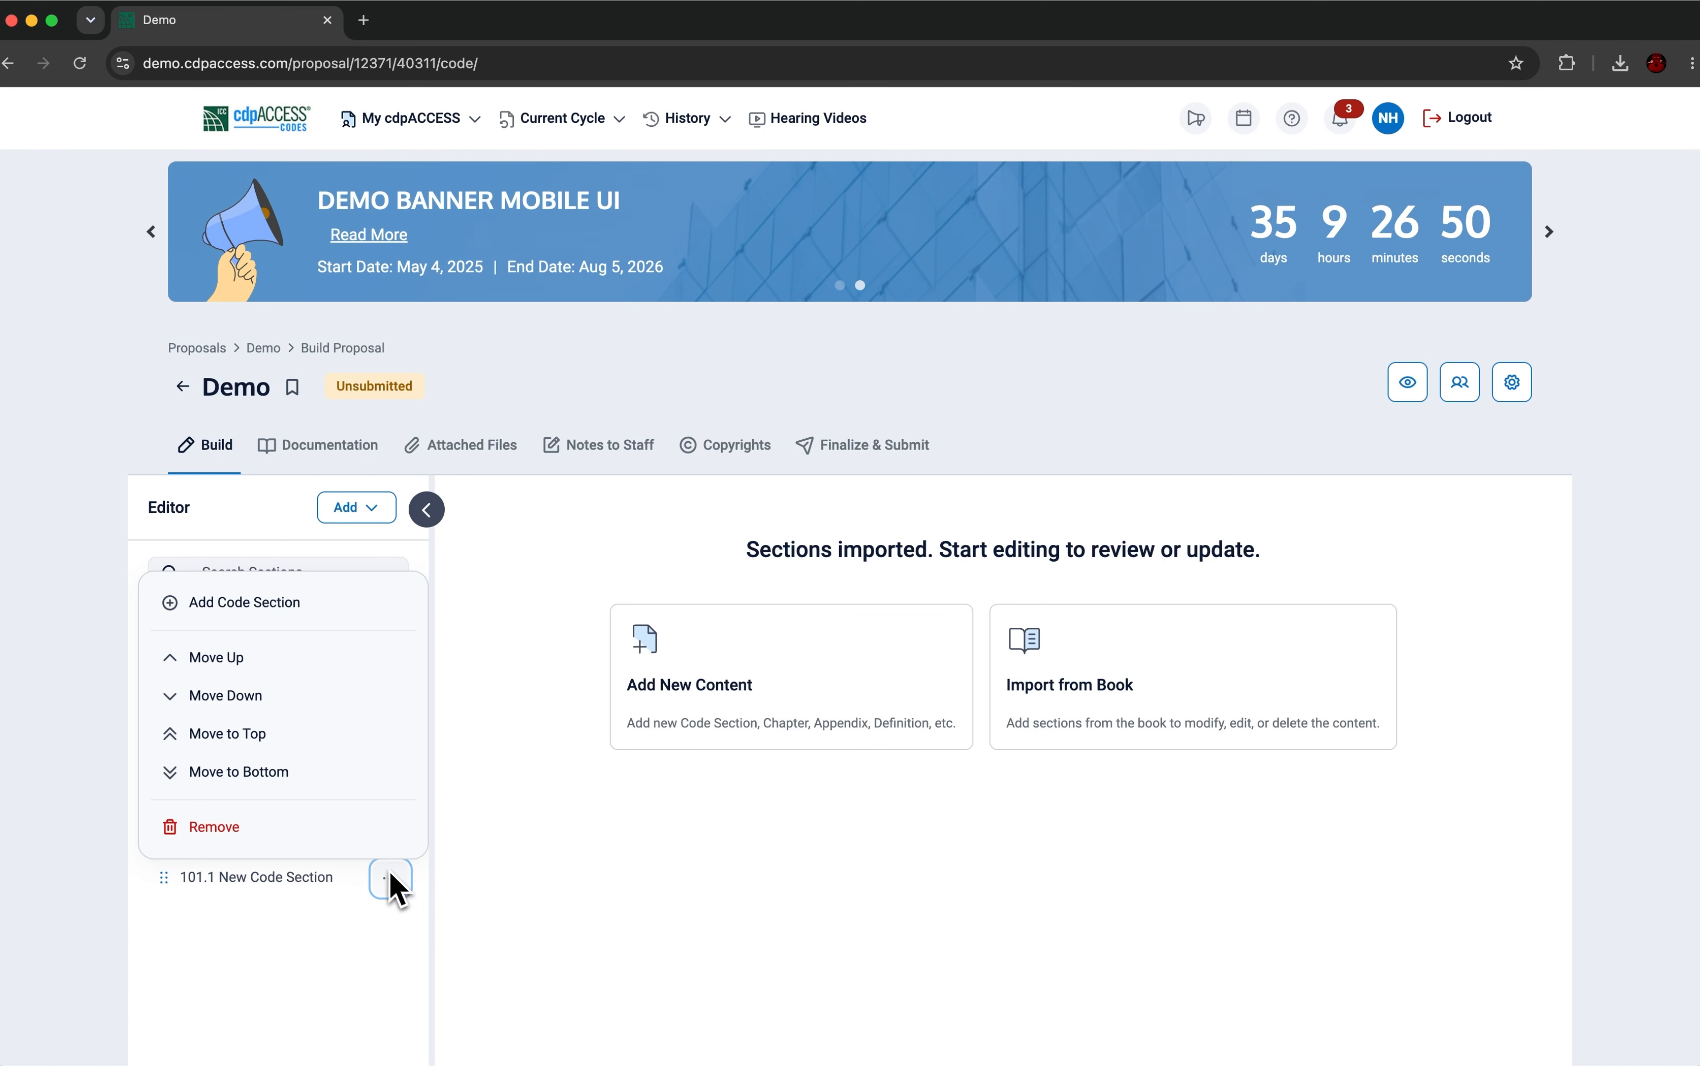
left_click(282, 746)
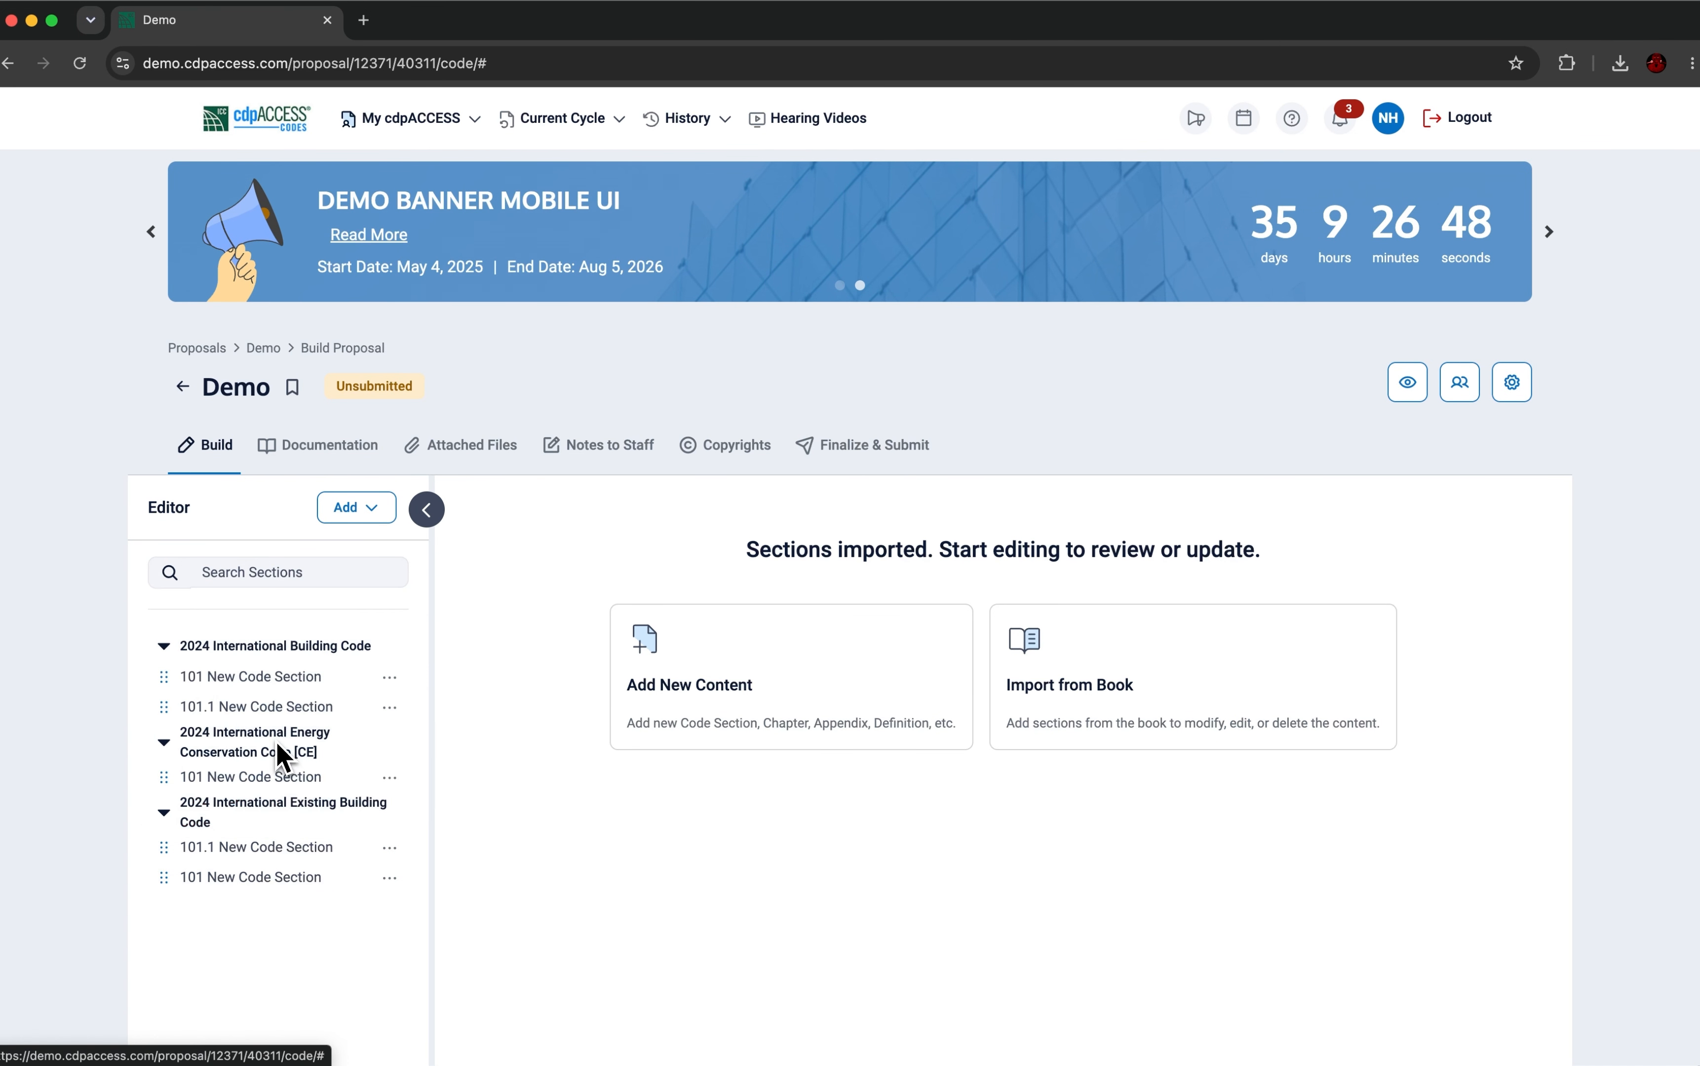
left_click(395, 716)
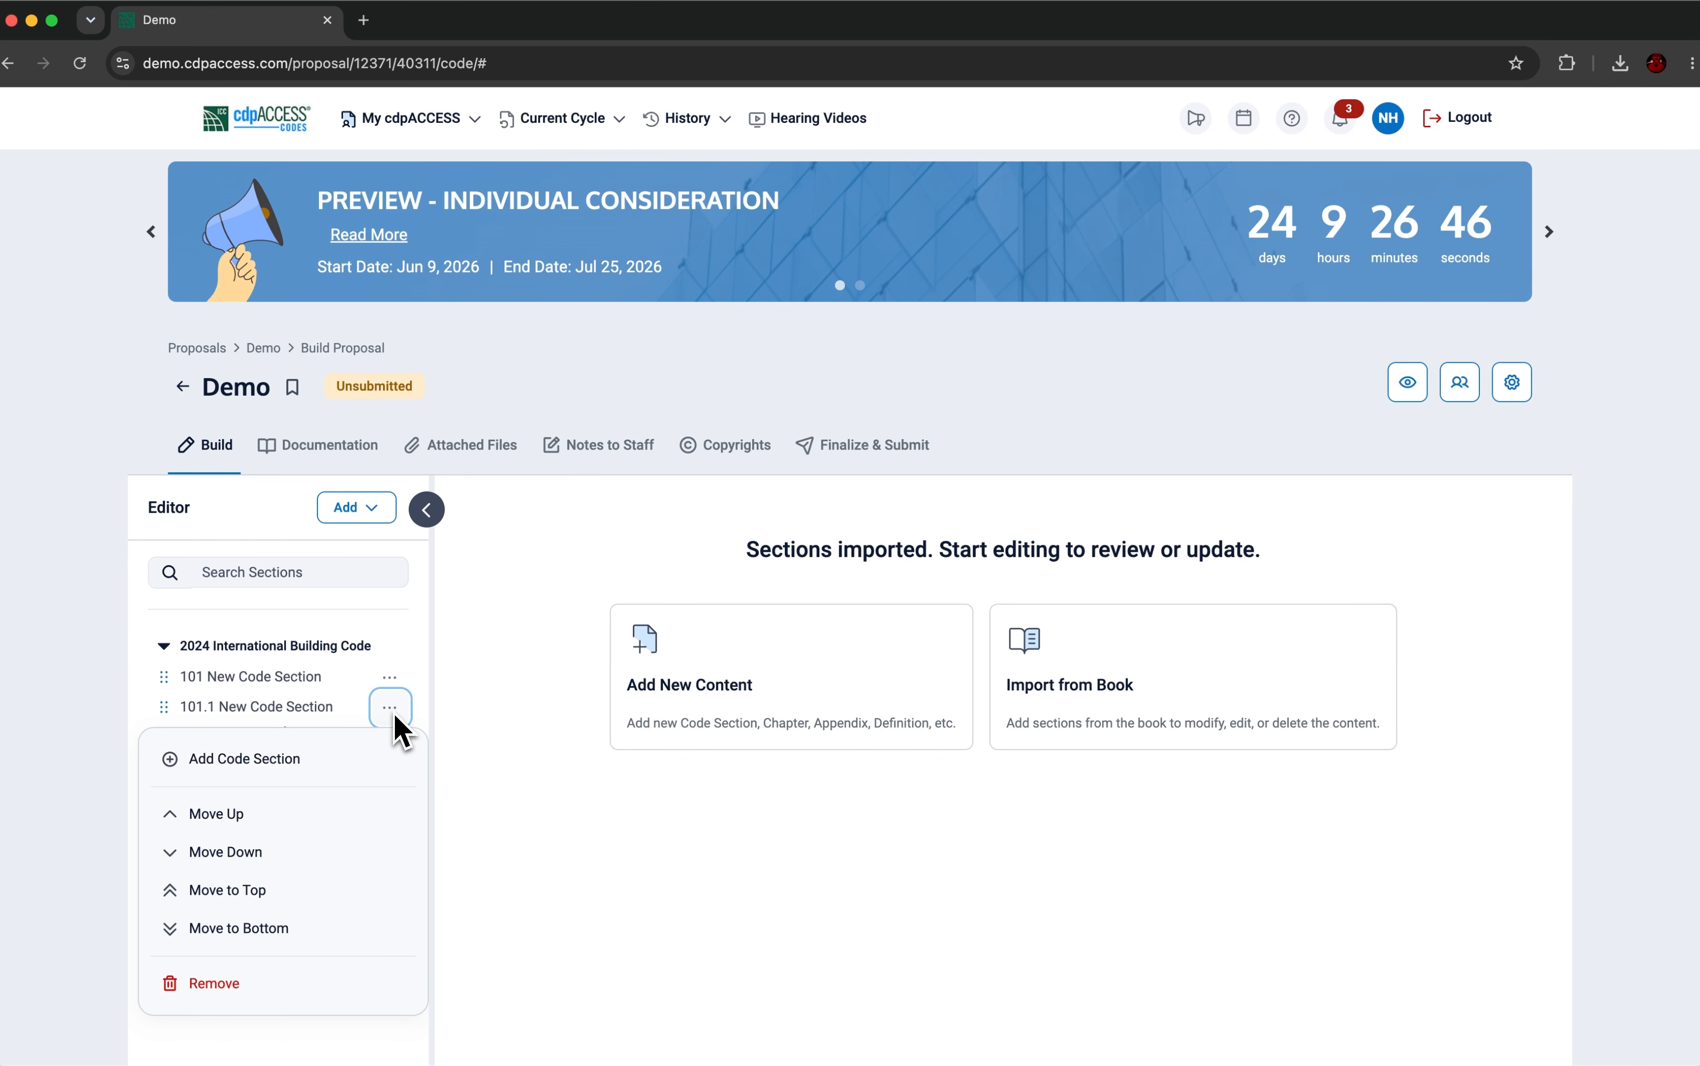
left_click(295, 820)
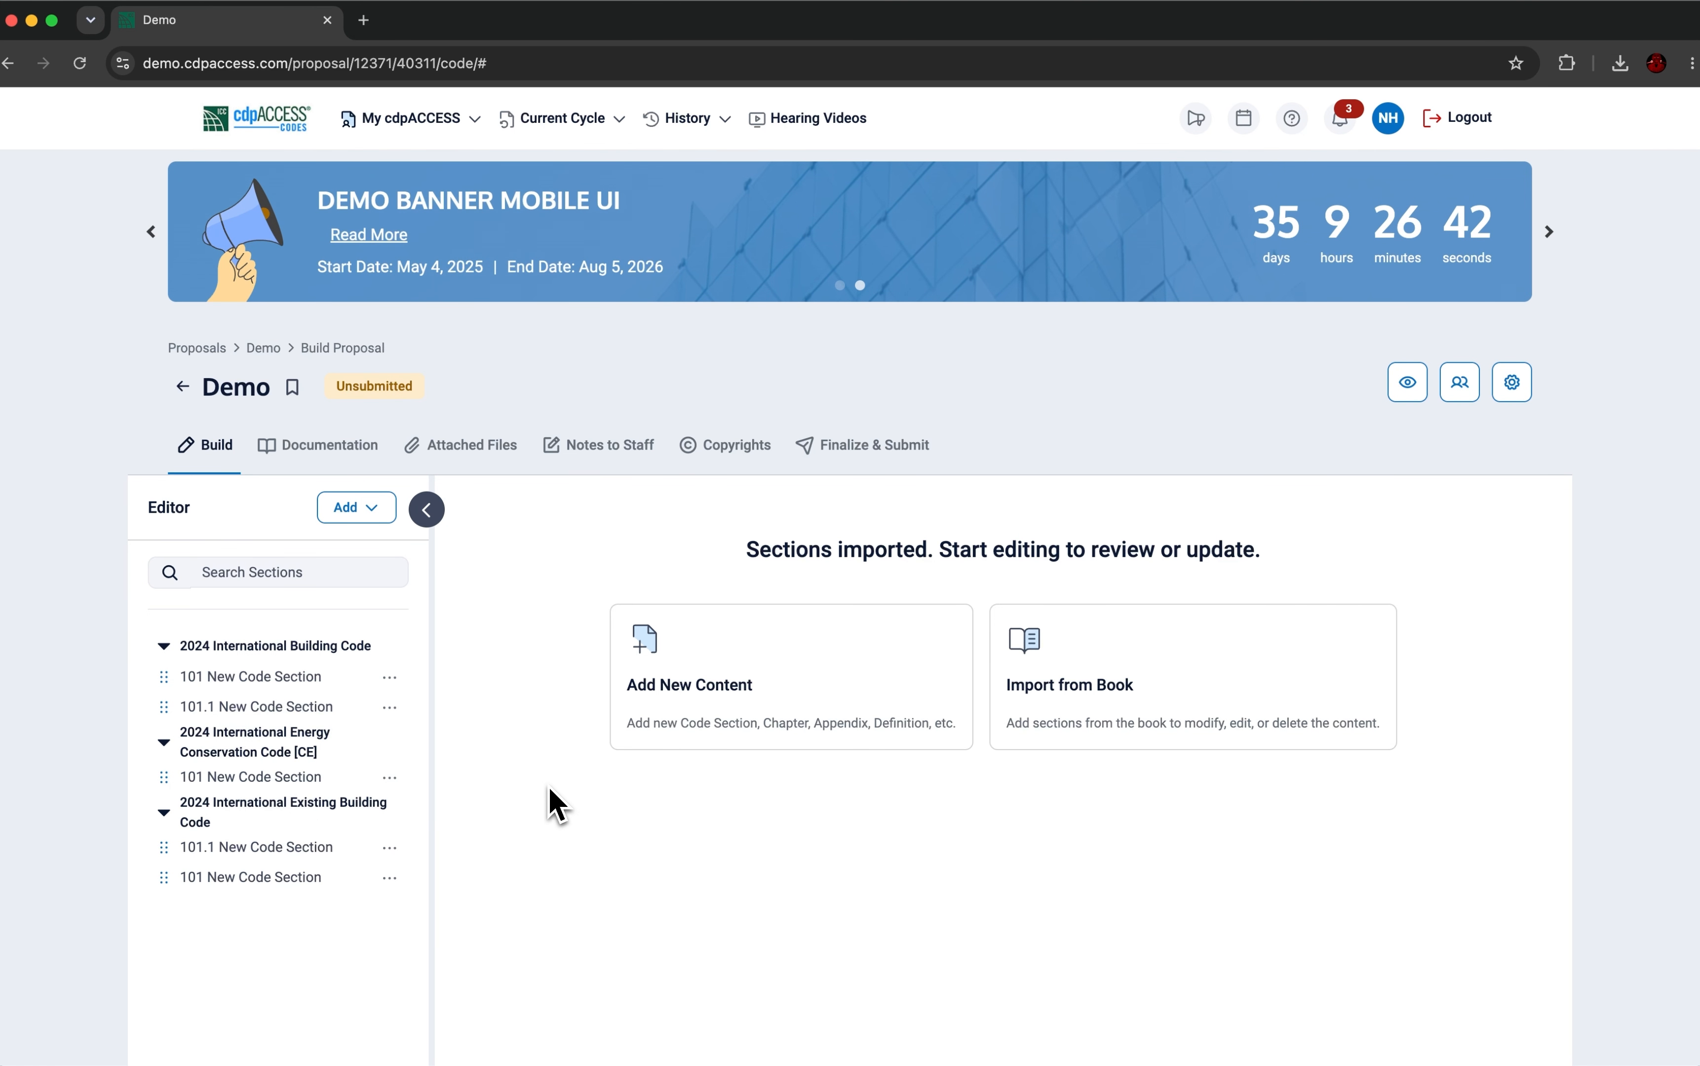
- Edit section 101 under the International Energy Conservation Code [CE] and set its instruction to "Add new definition as follows"
left_click(303, 783)
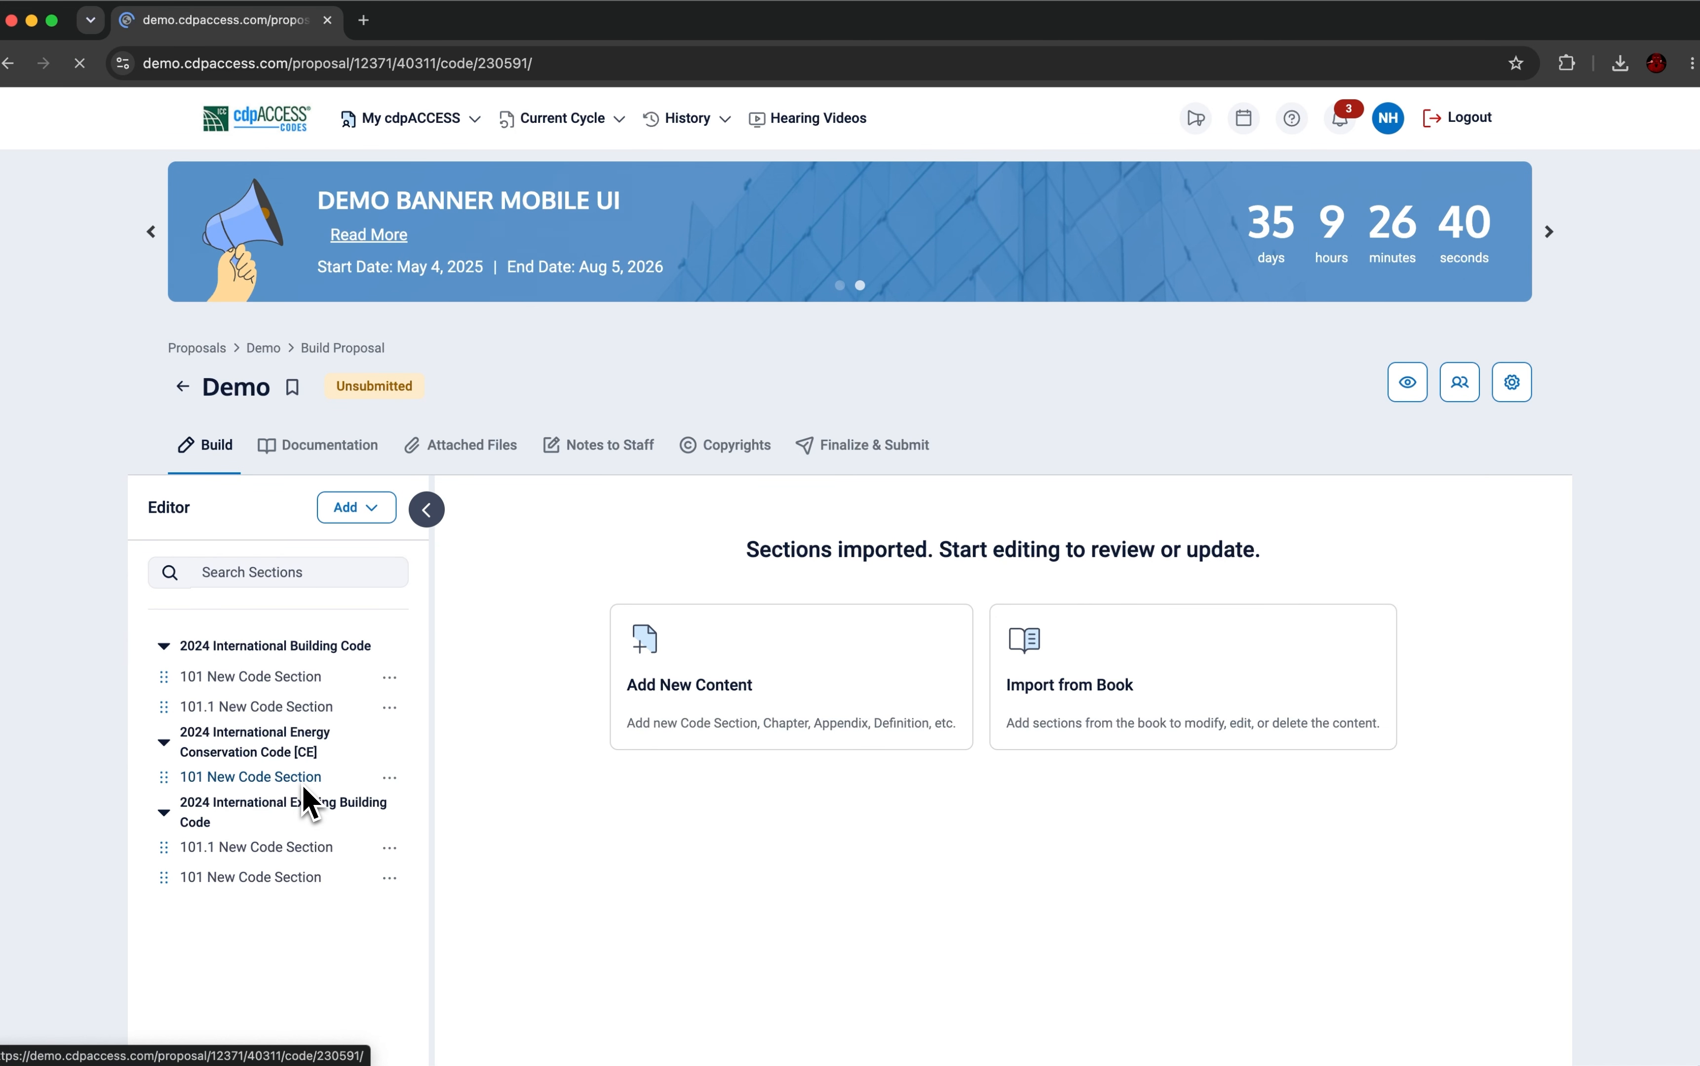
left_click(1505, 510)
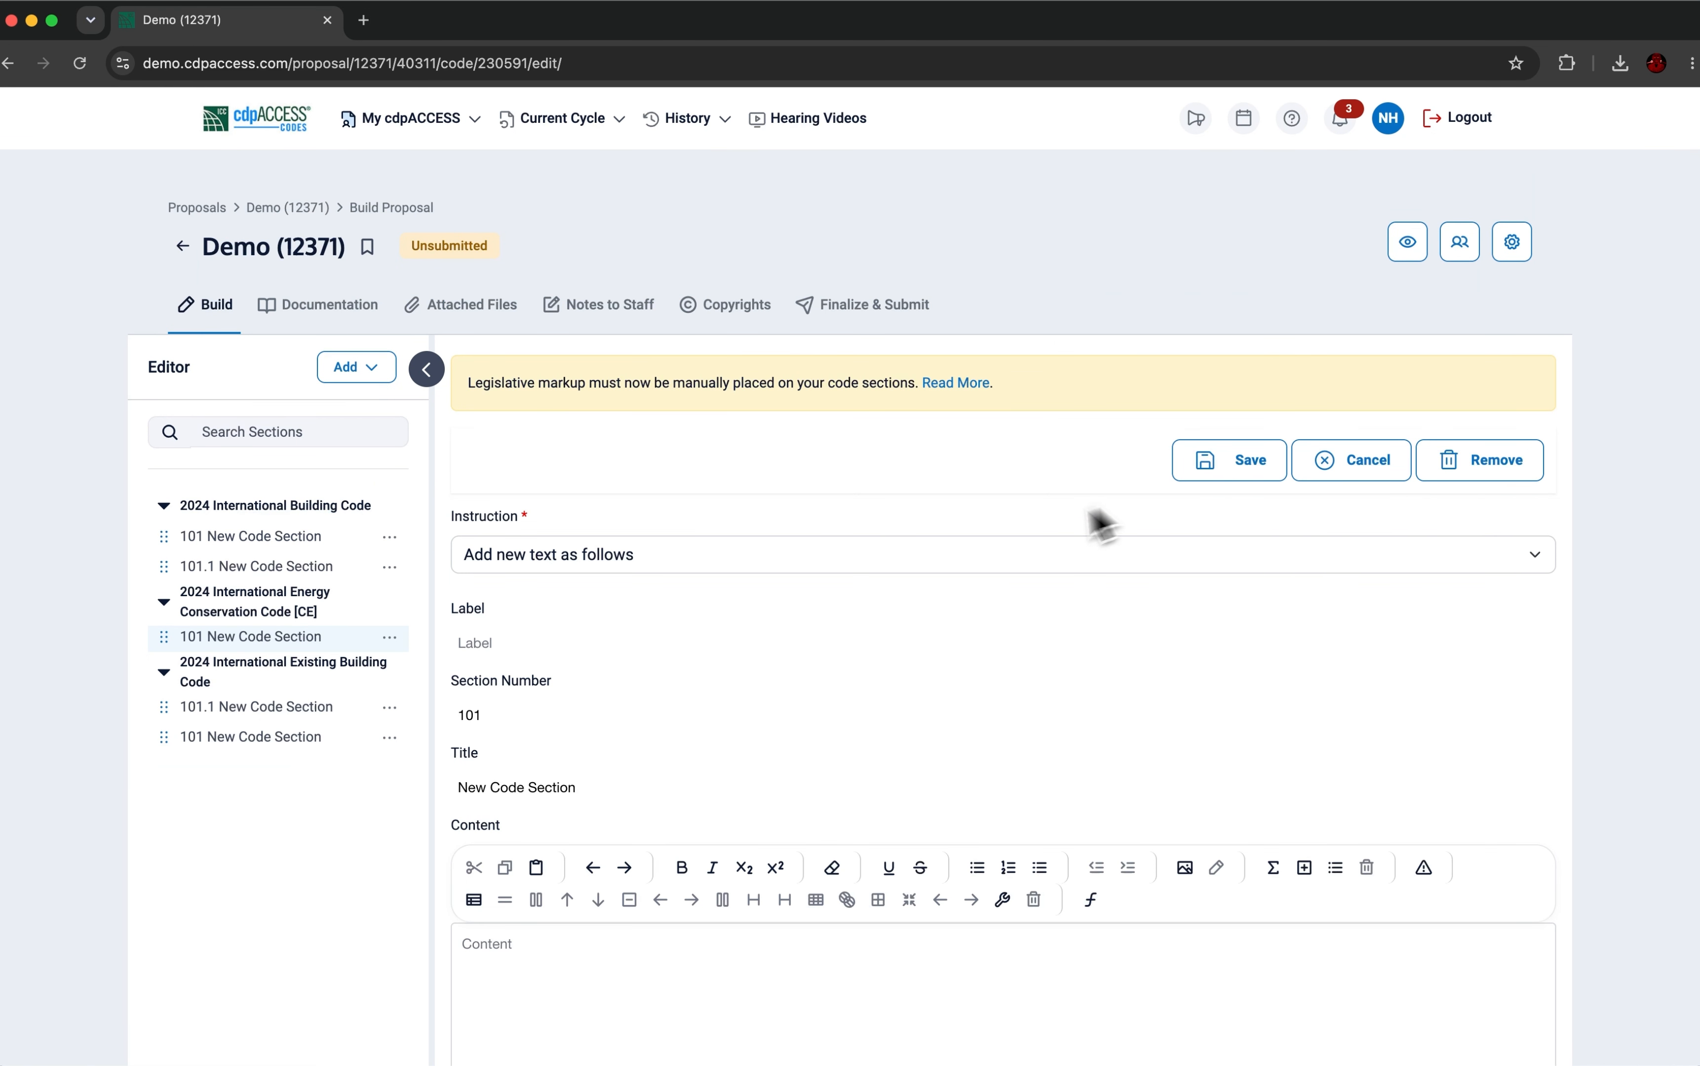
scroll(928, 605, "down", 3)
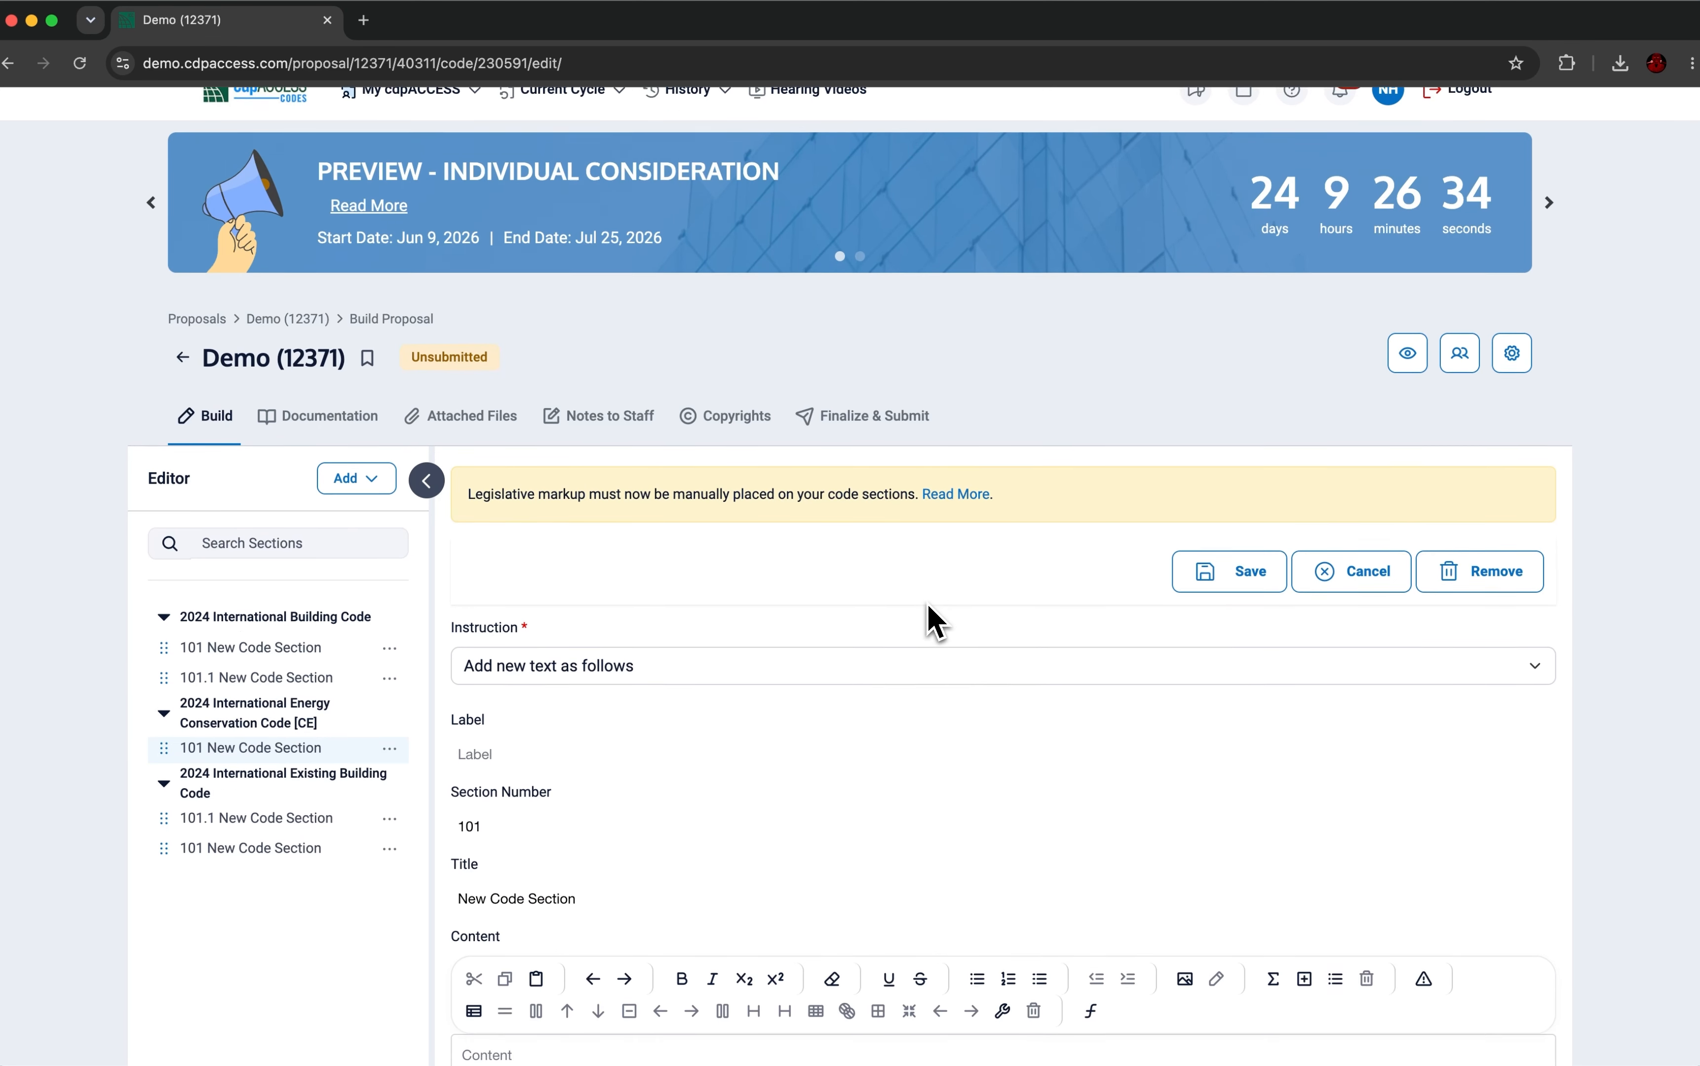
left_click(902, 574)
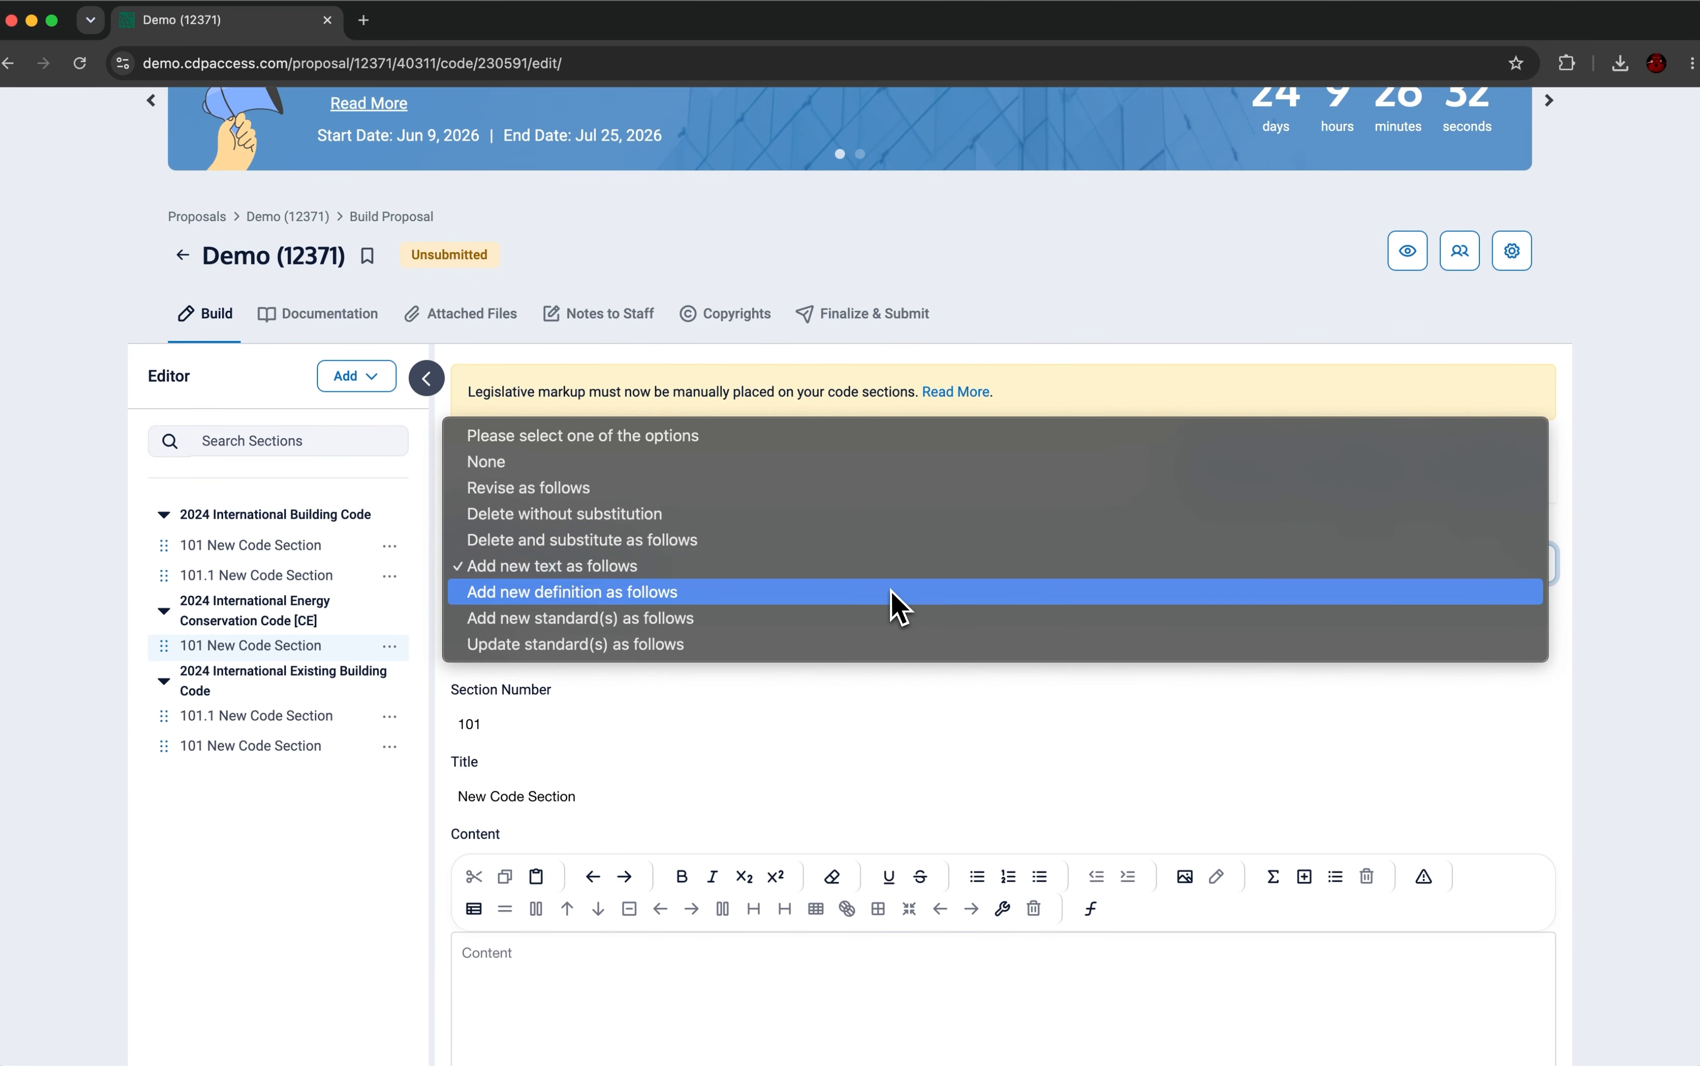
left_click(900, 593)
- Enter "Cahnge Demo" as the section's content and underline all of it
scroll(899, 611, "down", 2)
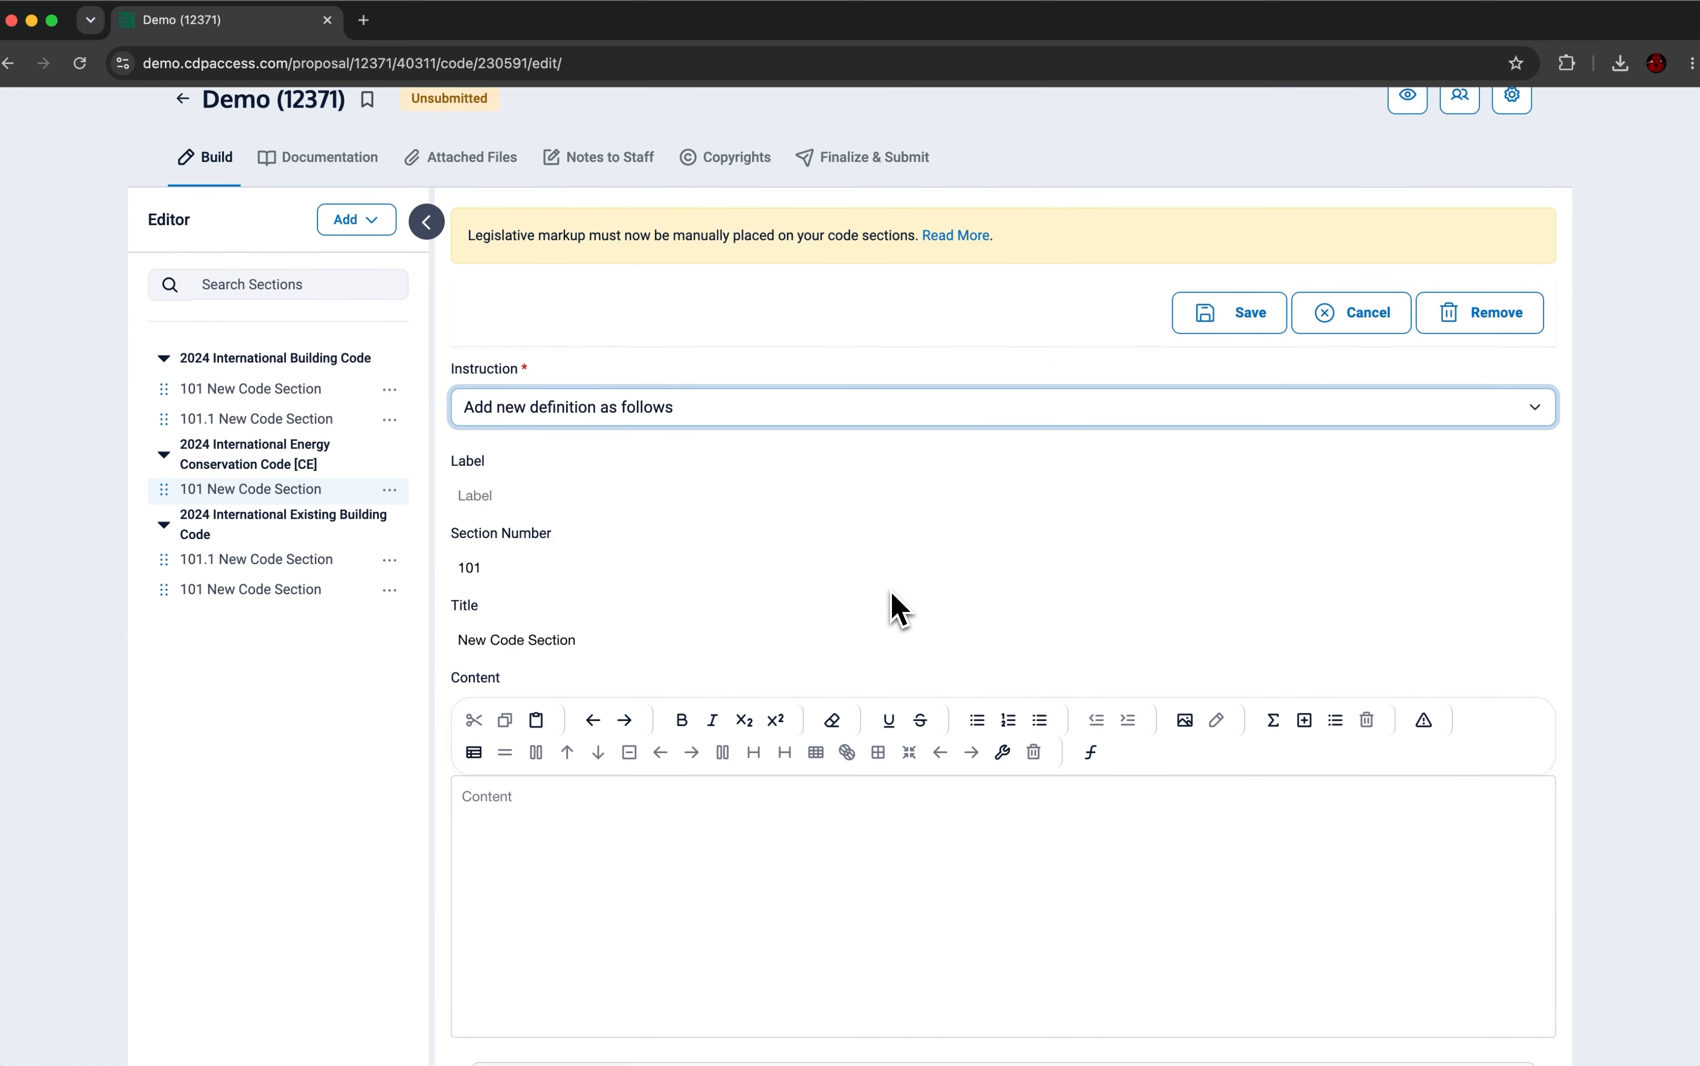
left_click(688, 800)
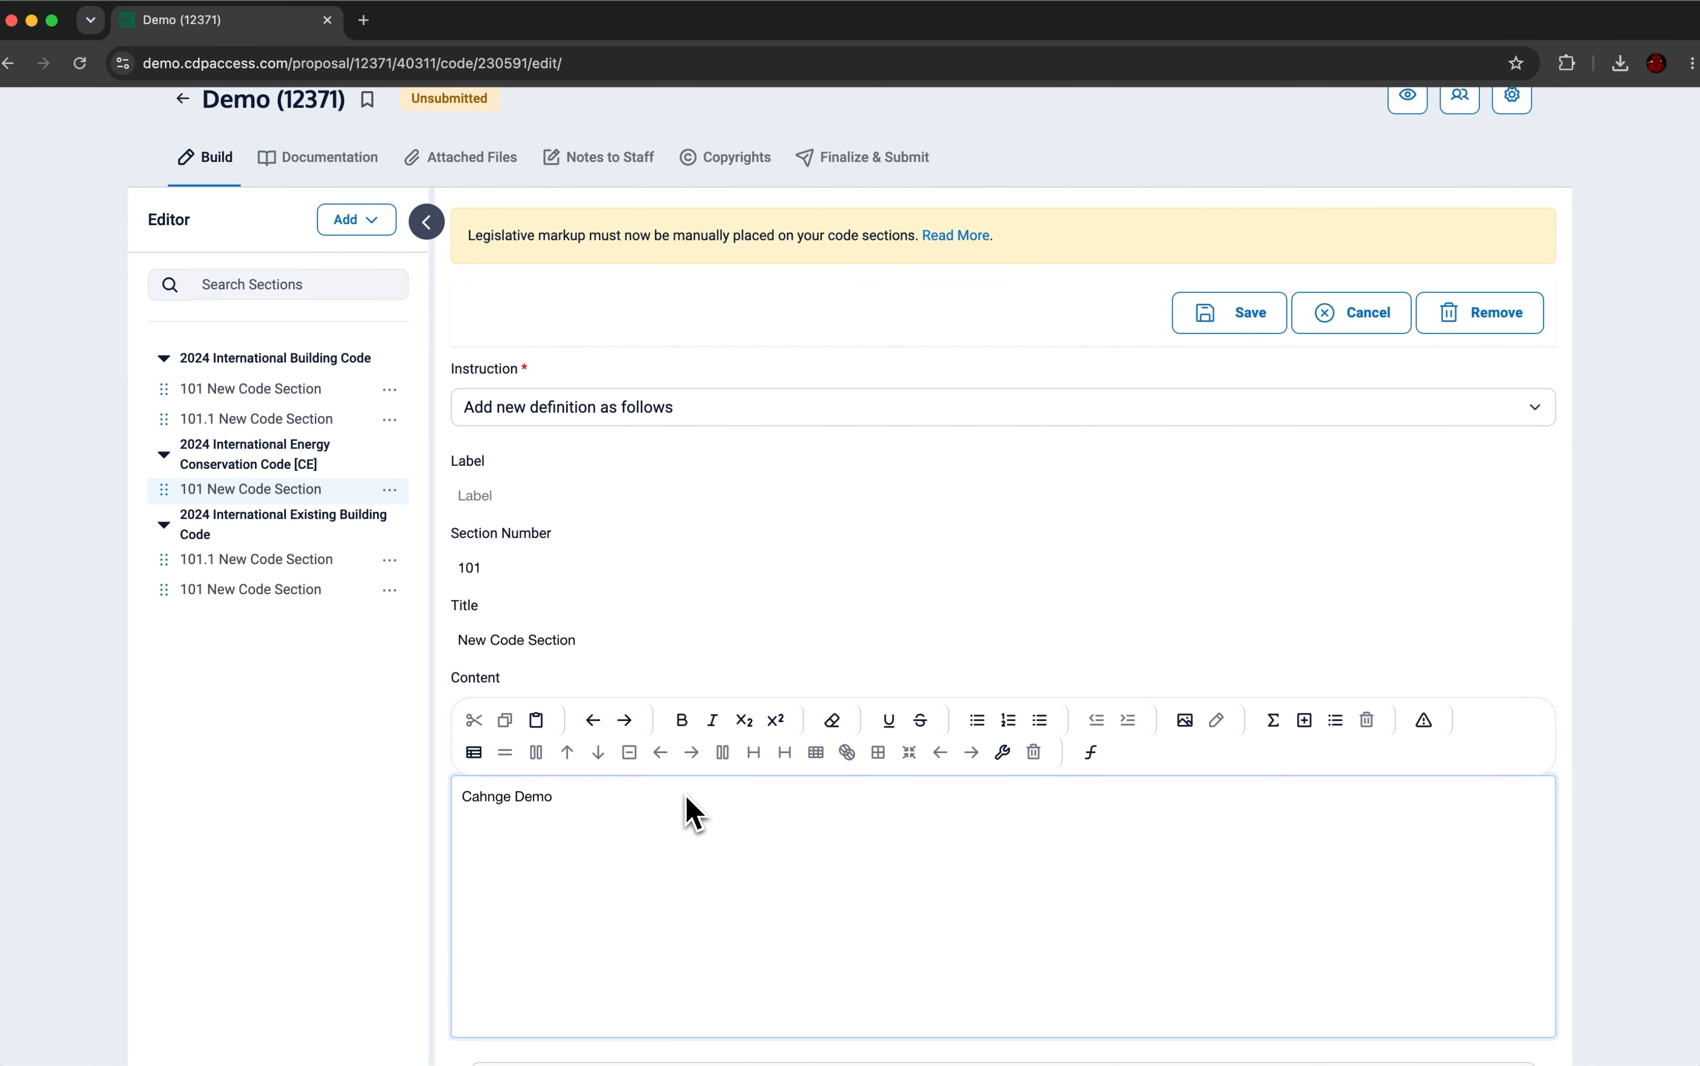
scroll(850, 856, "down", 2)
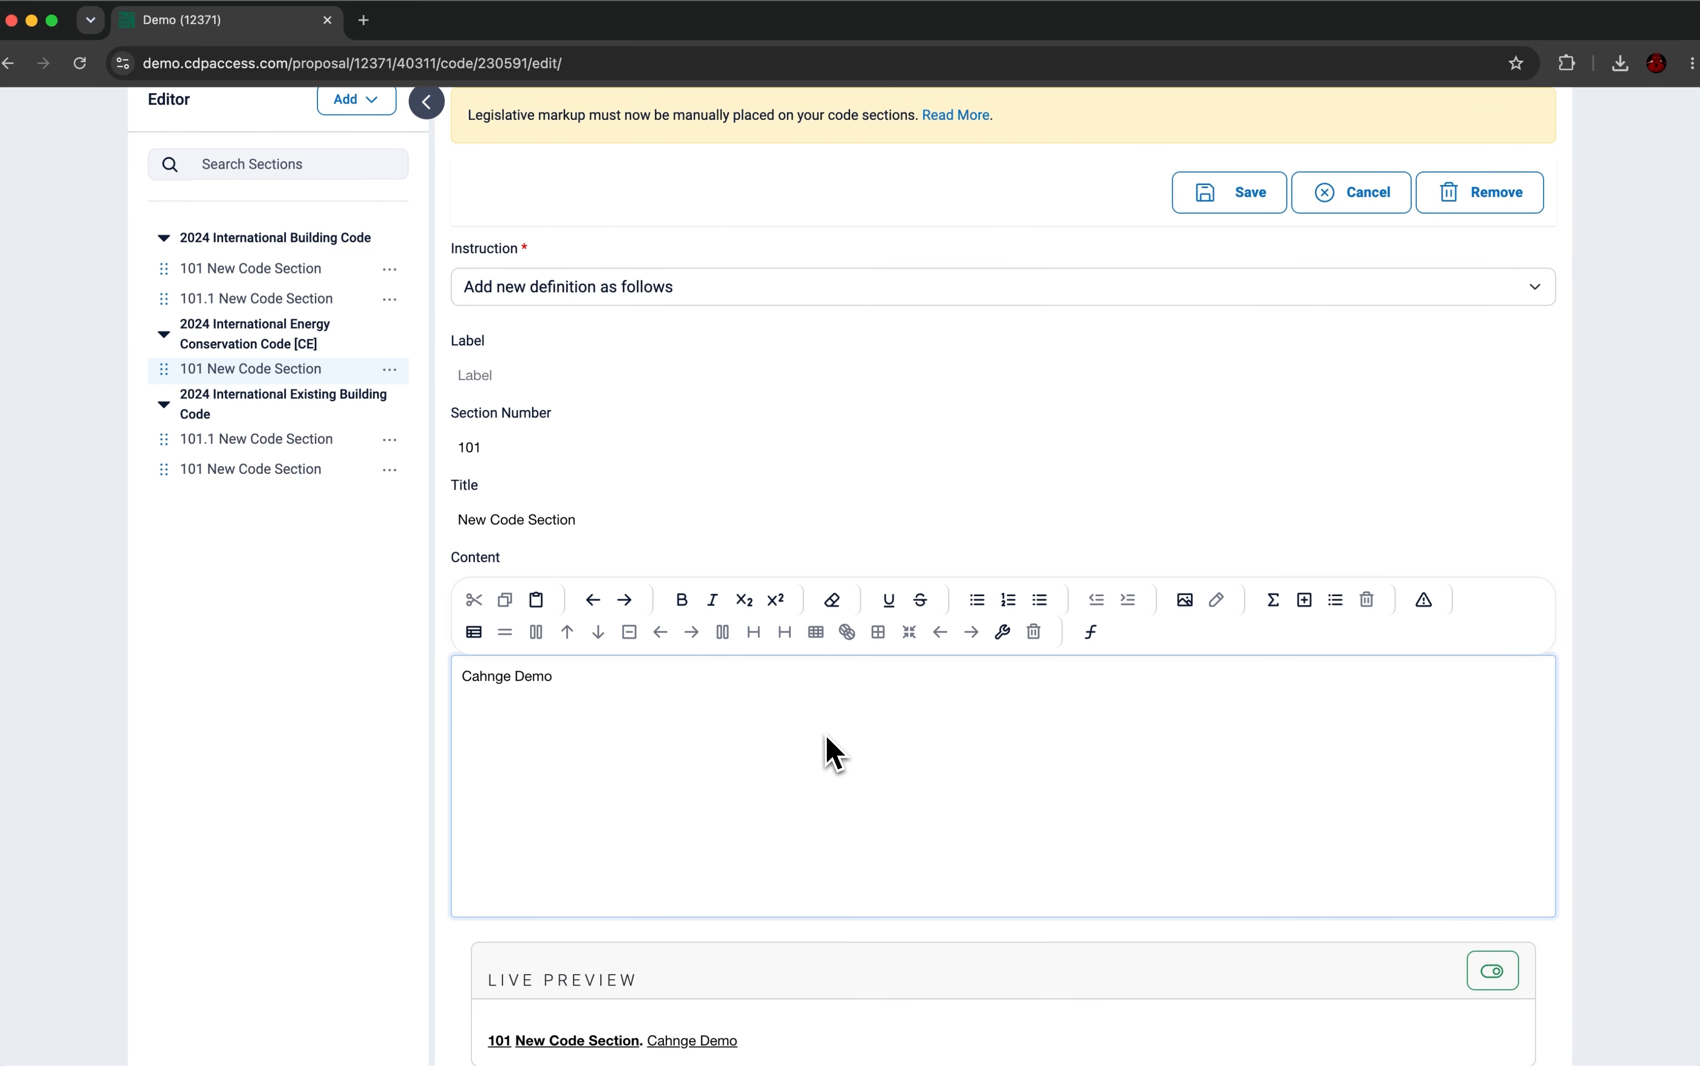
key("super+a")
left_click(894, 599)
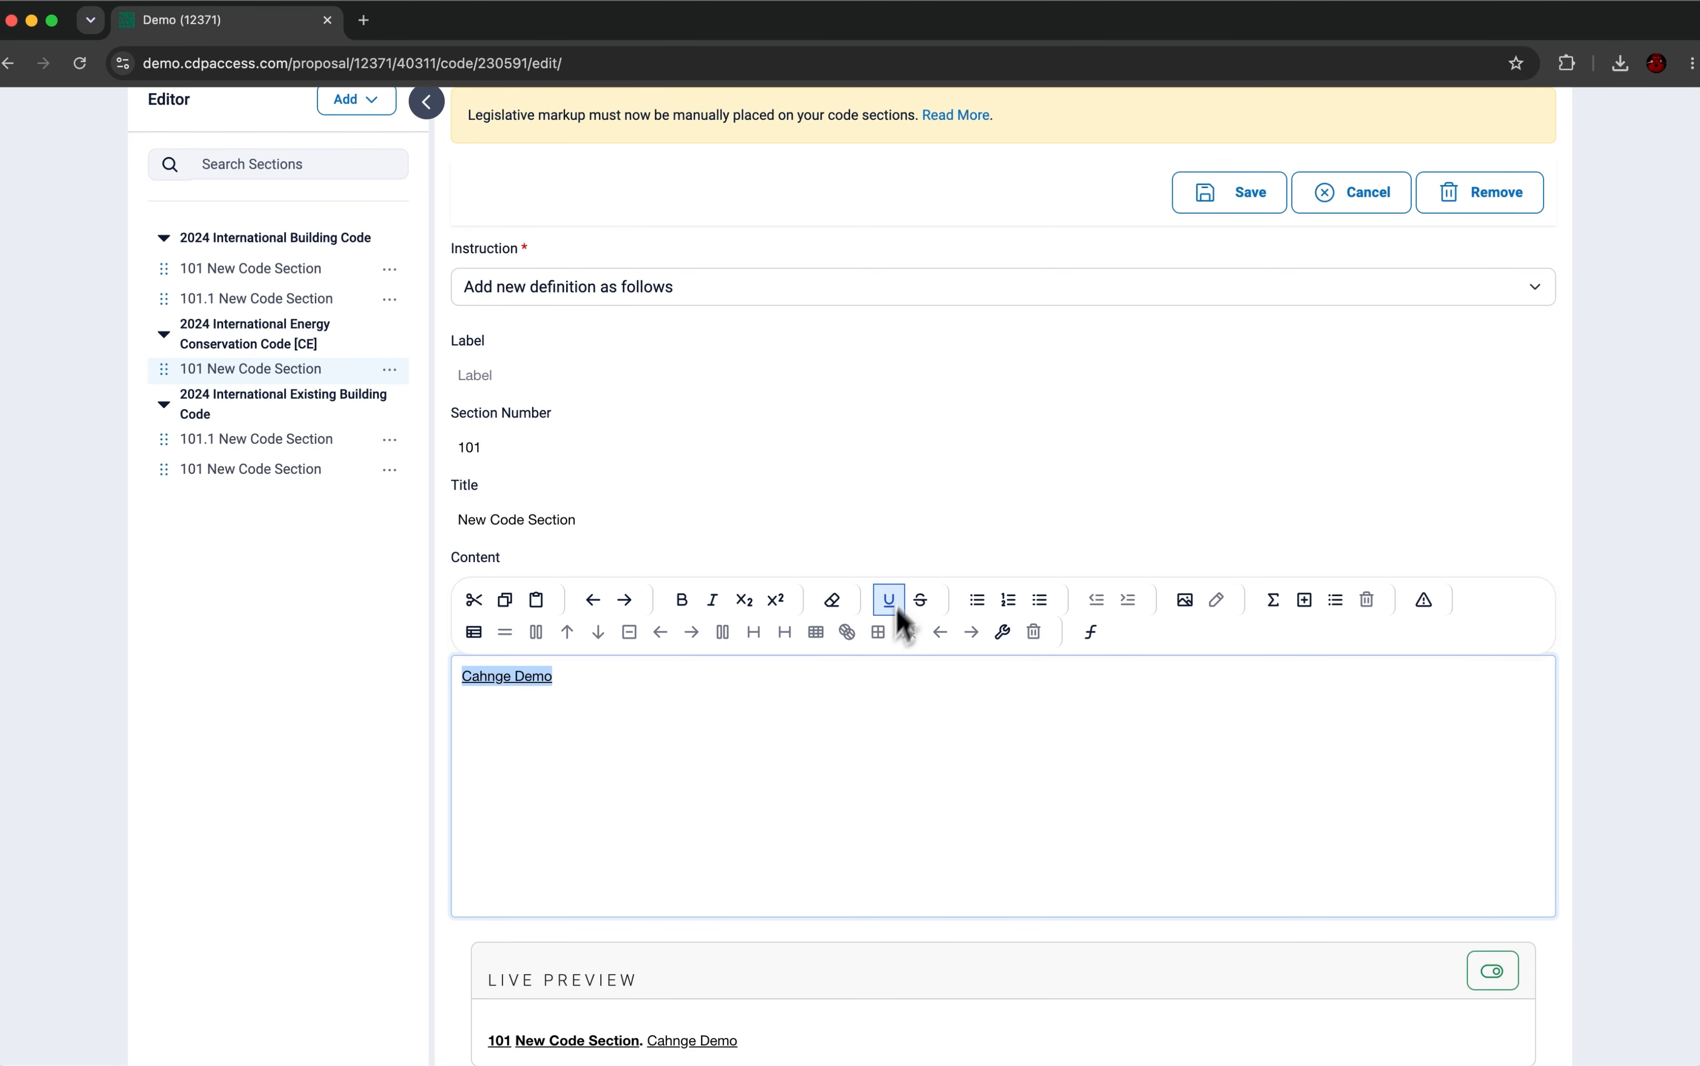
left_click(855, 726)
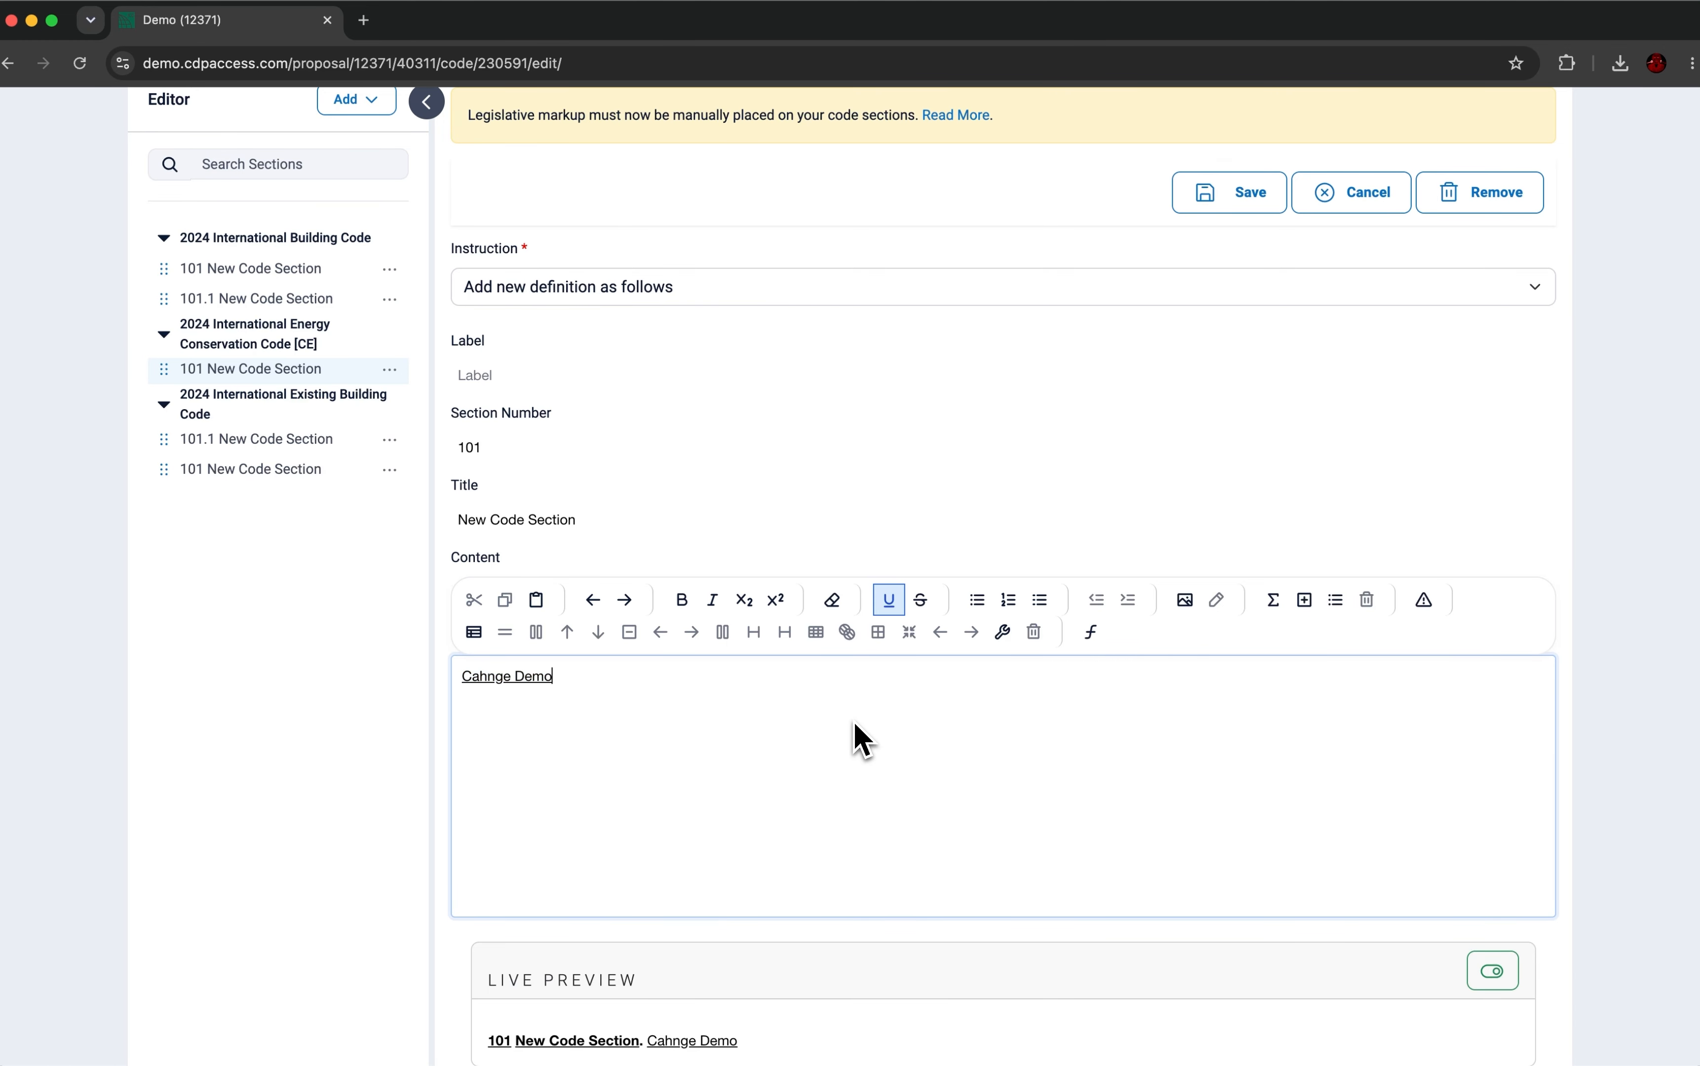
- Correct the content's first word to "Change", append "1" after "Demo" and add a second line reading "2"
left_click(516, 680)
type("hange")
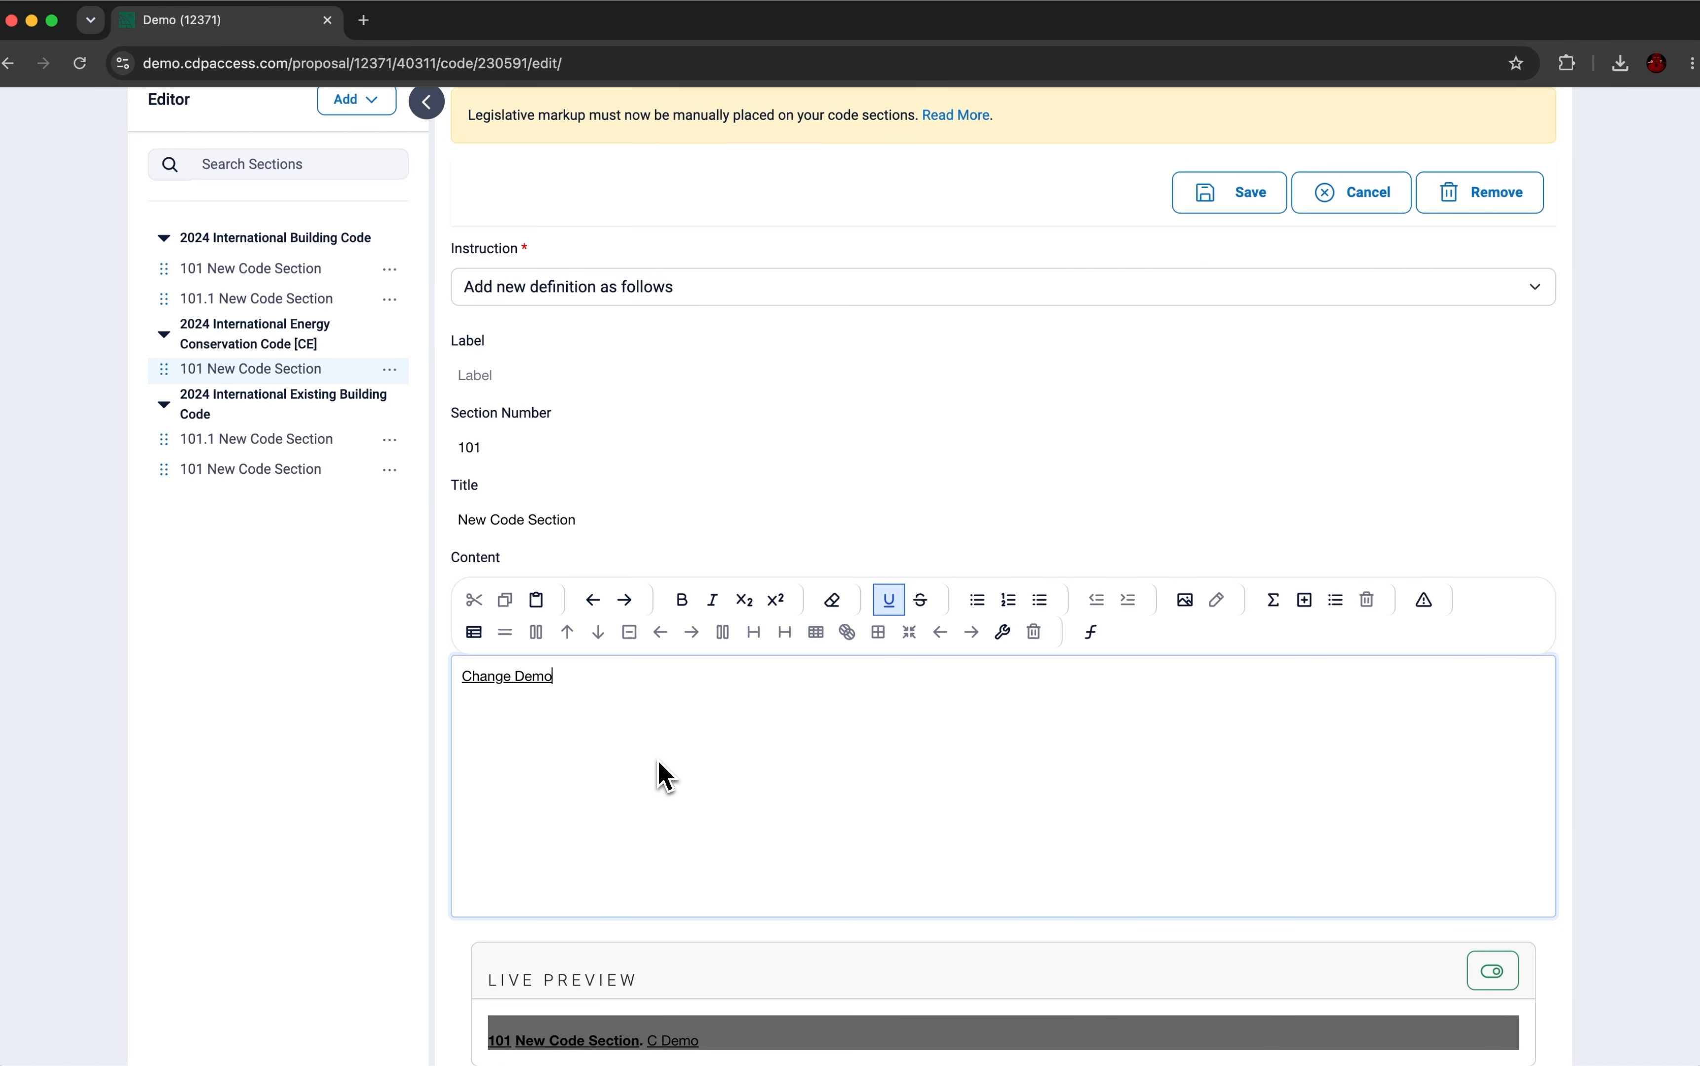
scroll(659, 776, "down", 3)
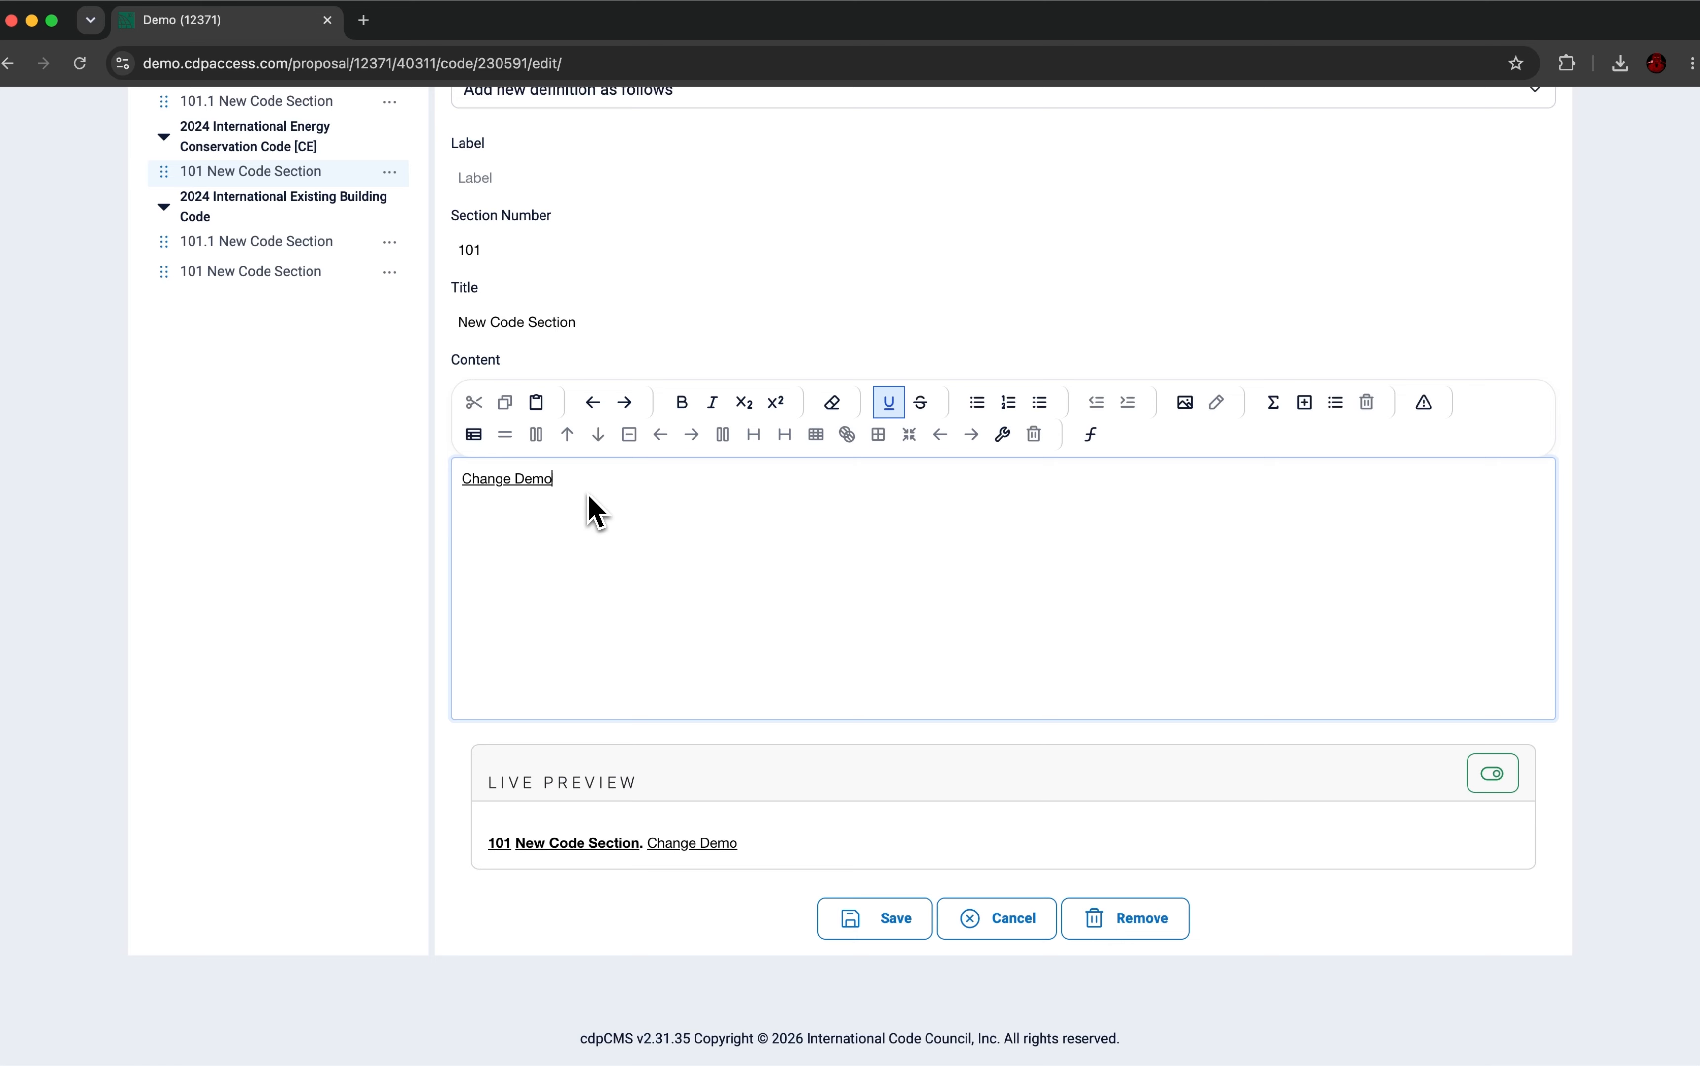
key("Return")
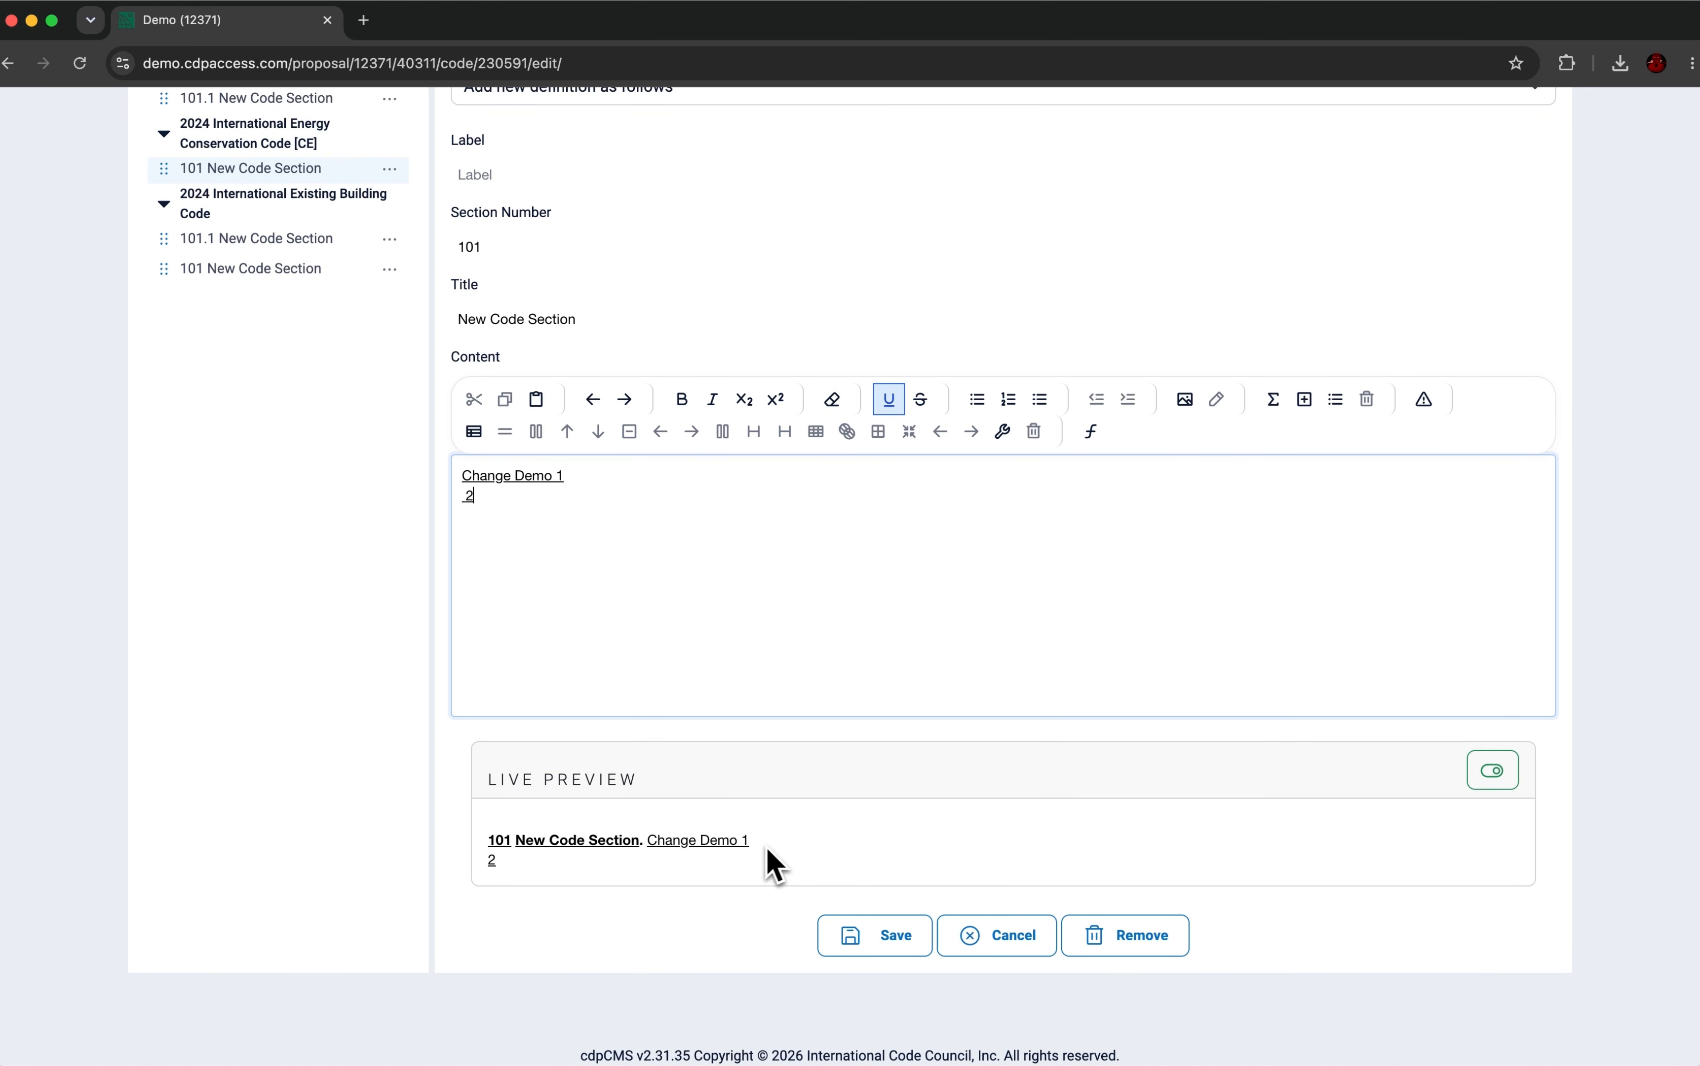
- Start an import from book with the 2024 International Building Code and the 2024 International Energy Conservation Code [CE] selected
scroll(772, 857, "up", 4)
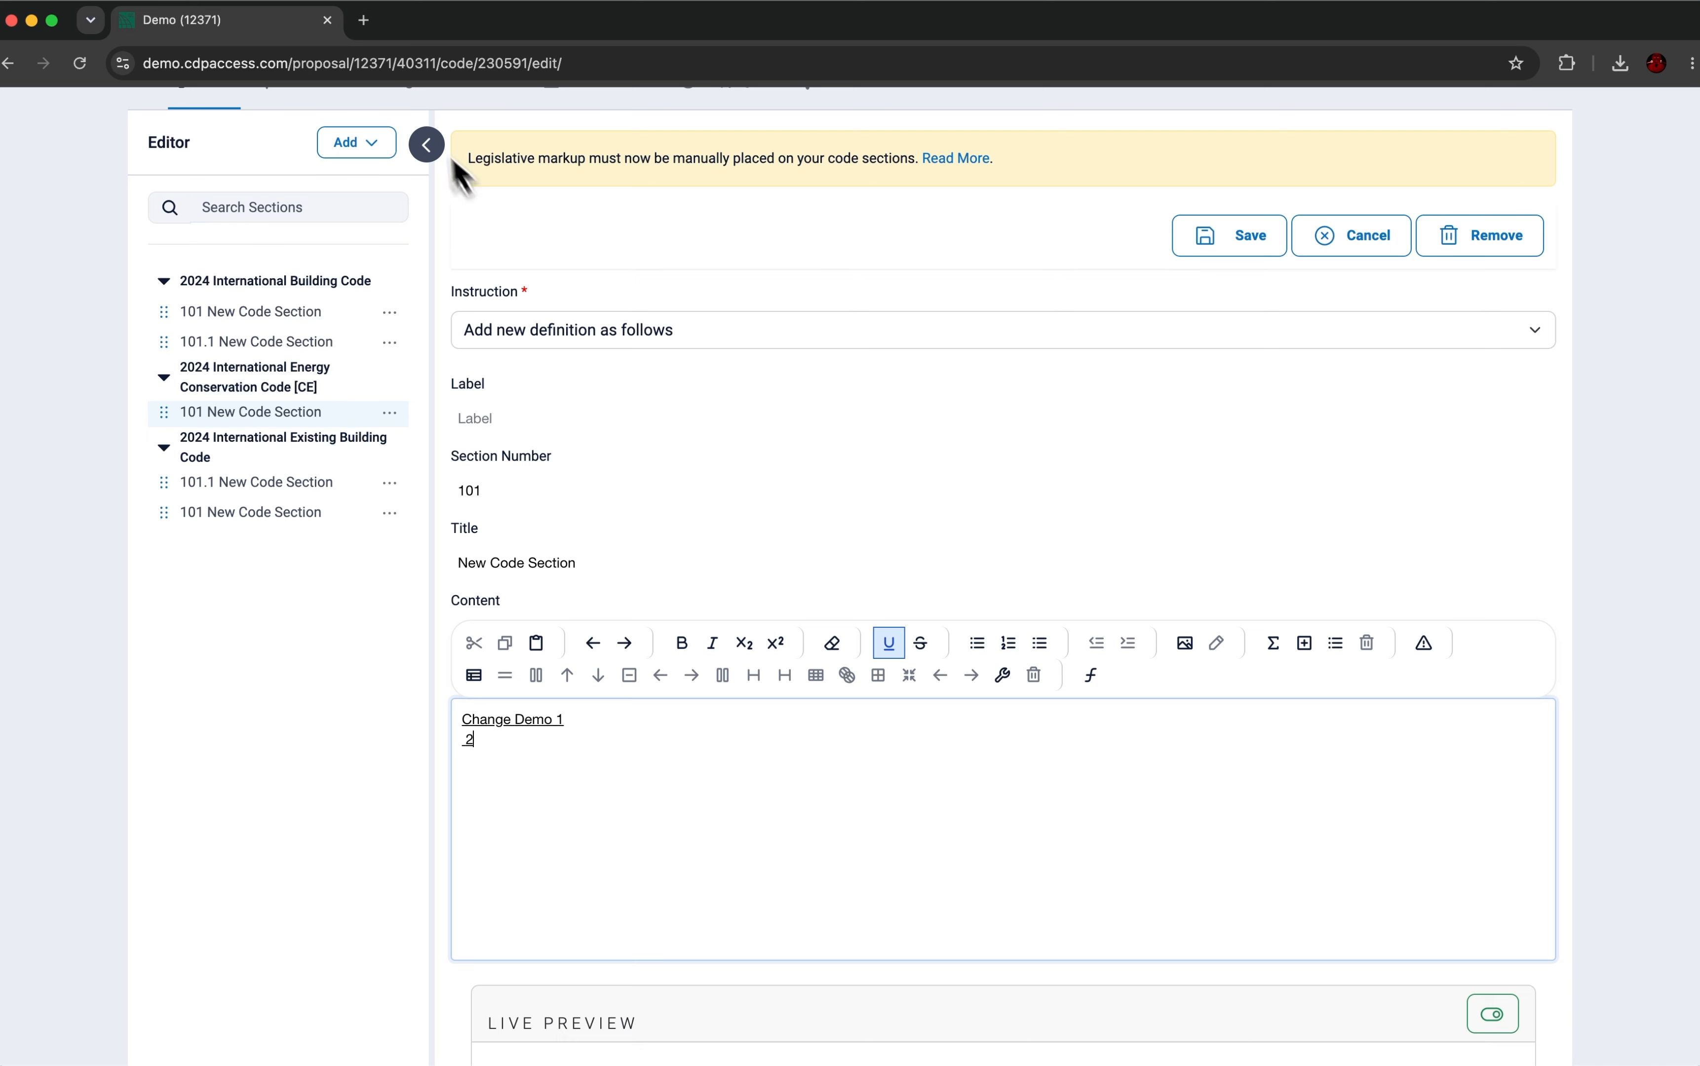
left_click(389, 146)
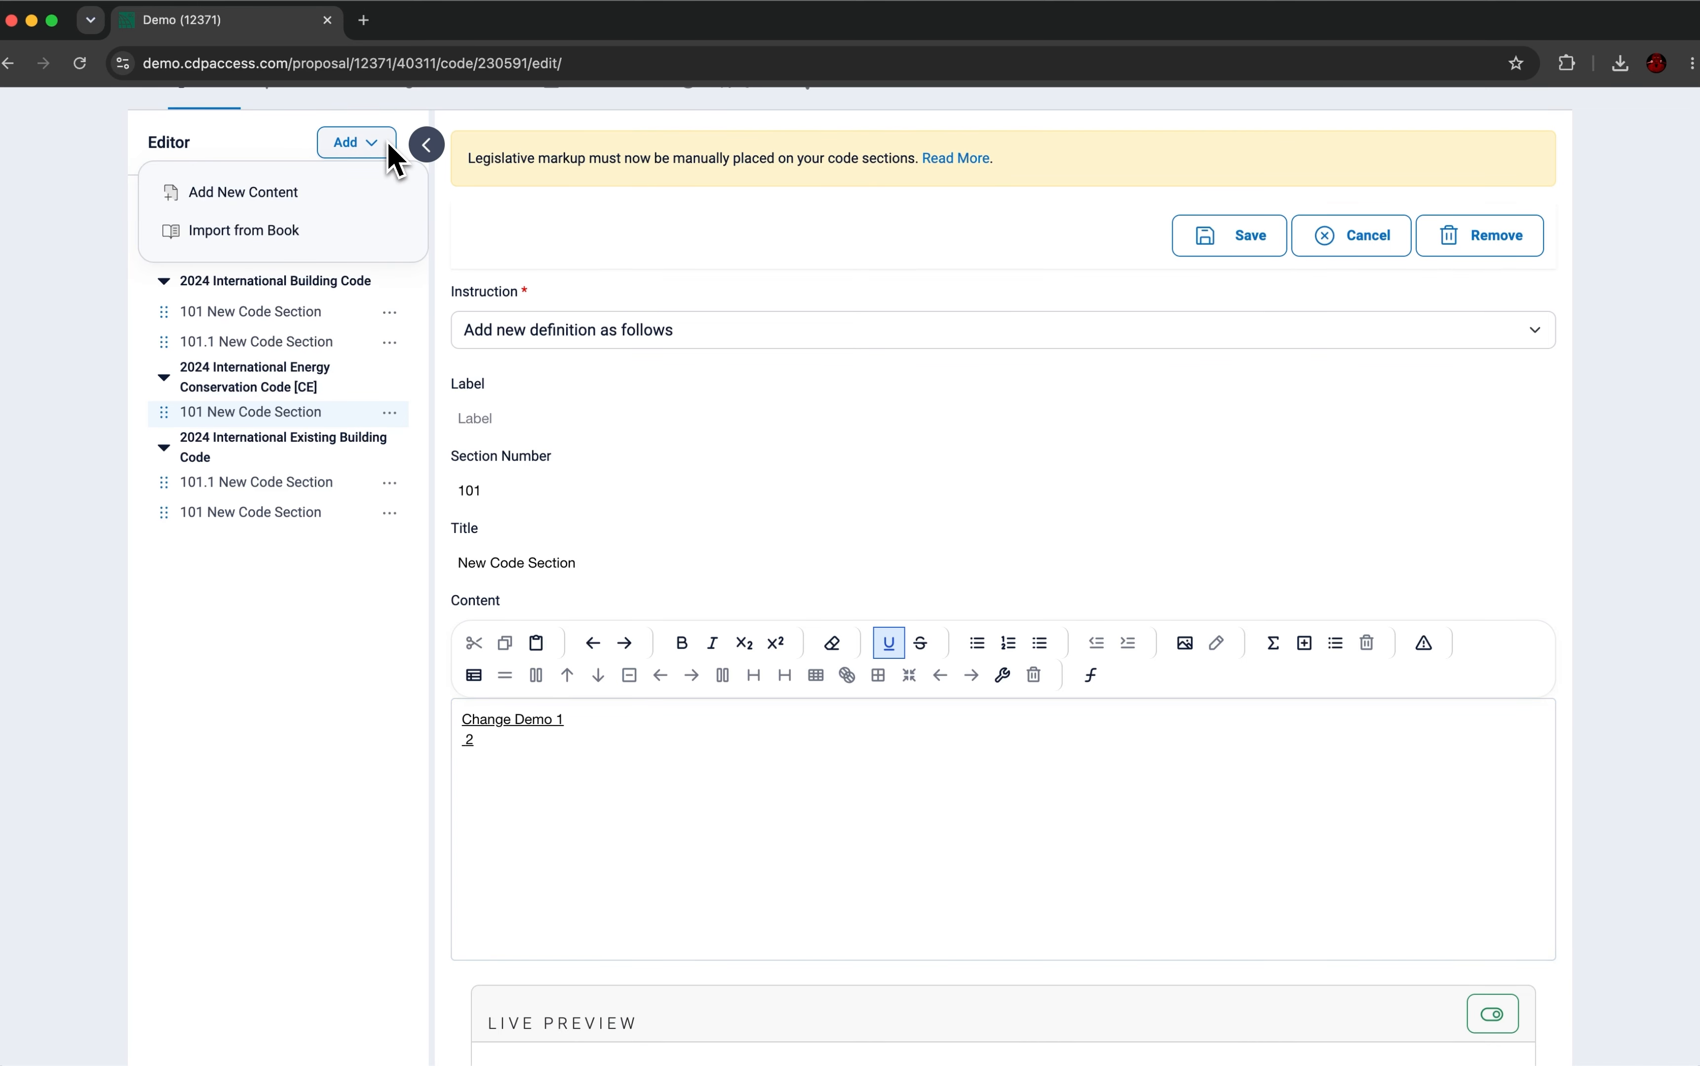
left_click(348, 222)
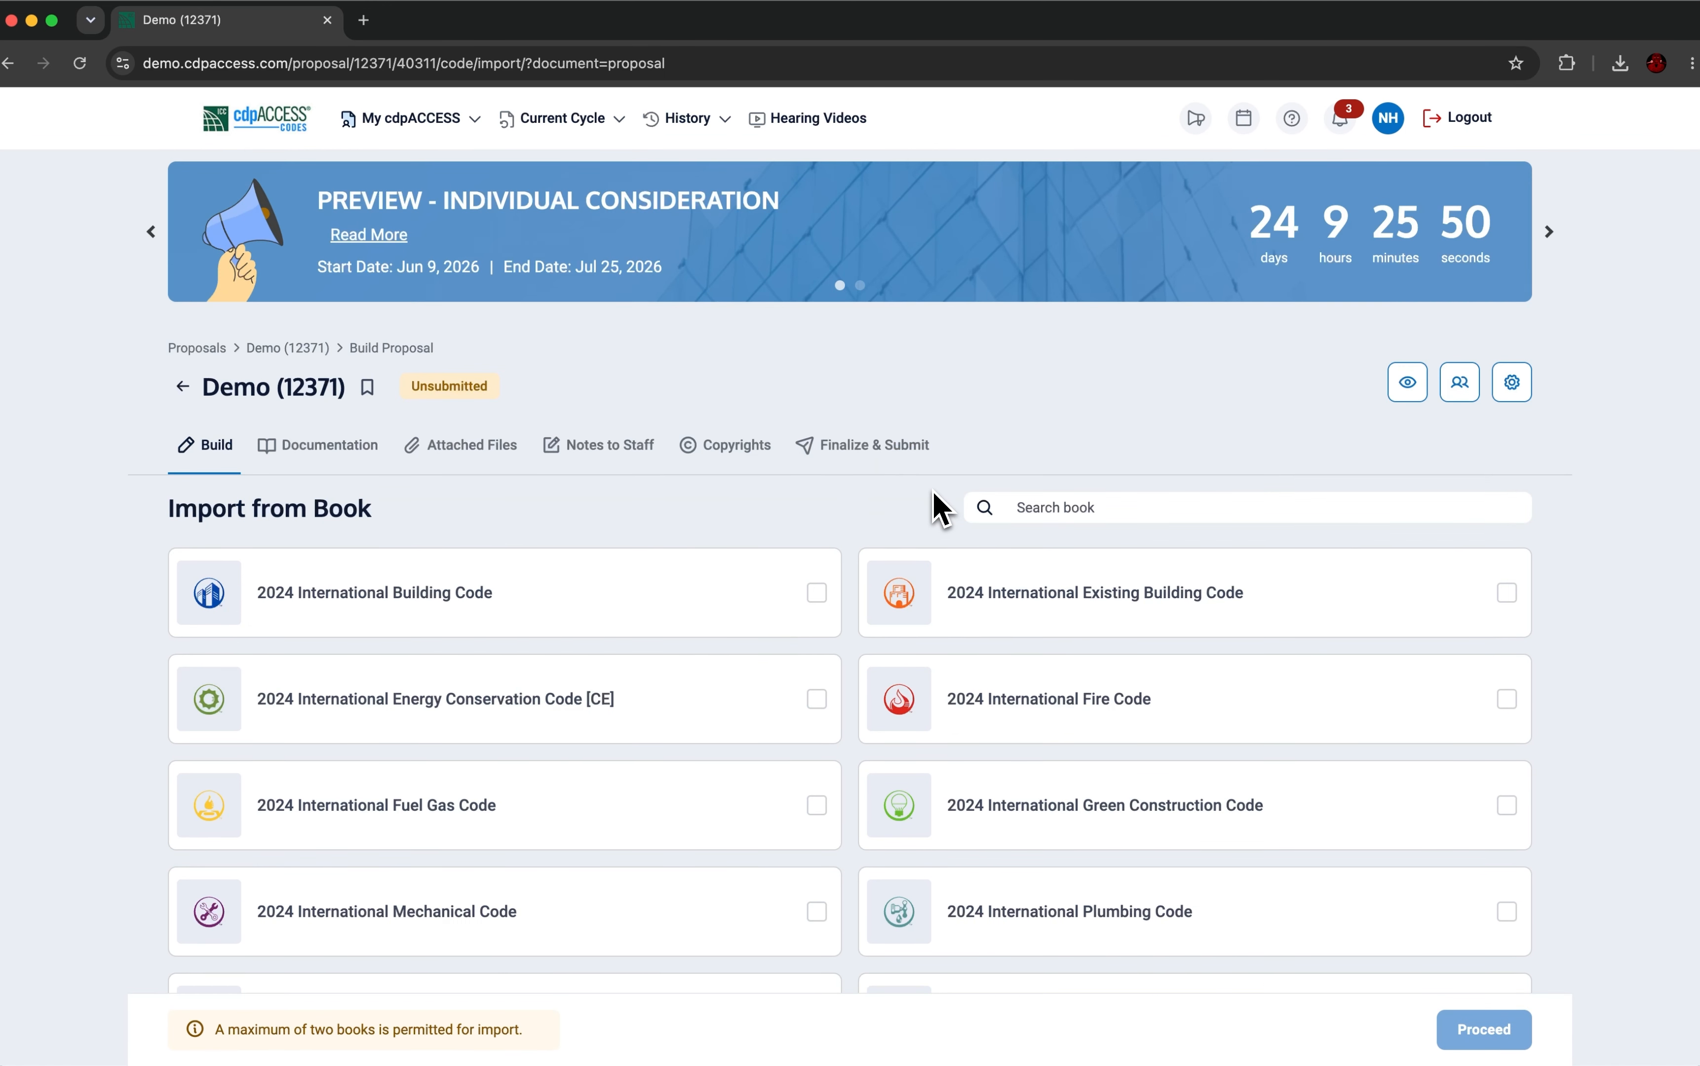
scroll(933, 492, "down", 1)
scroll(933, 492, "down", 1)
left_click(819, 515)
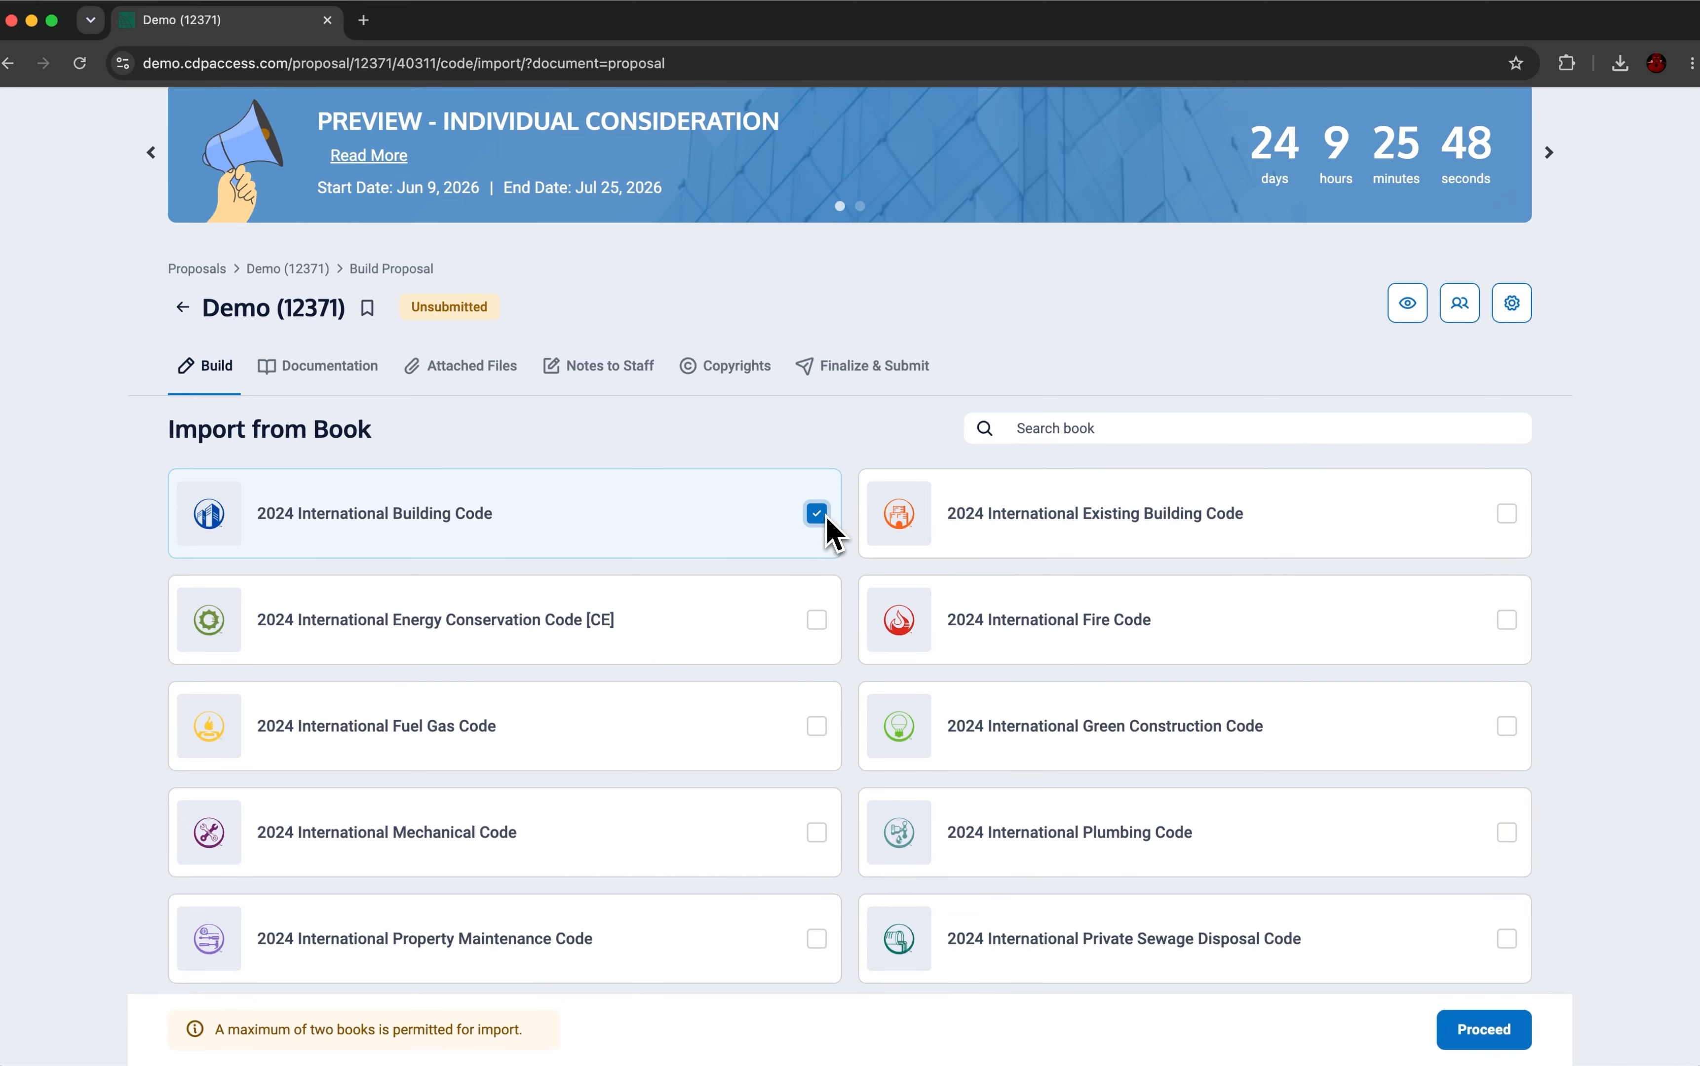
left_click(824, 630)
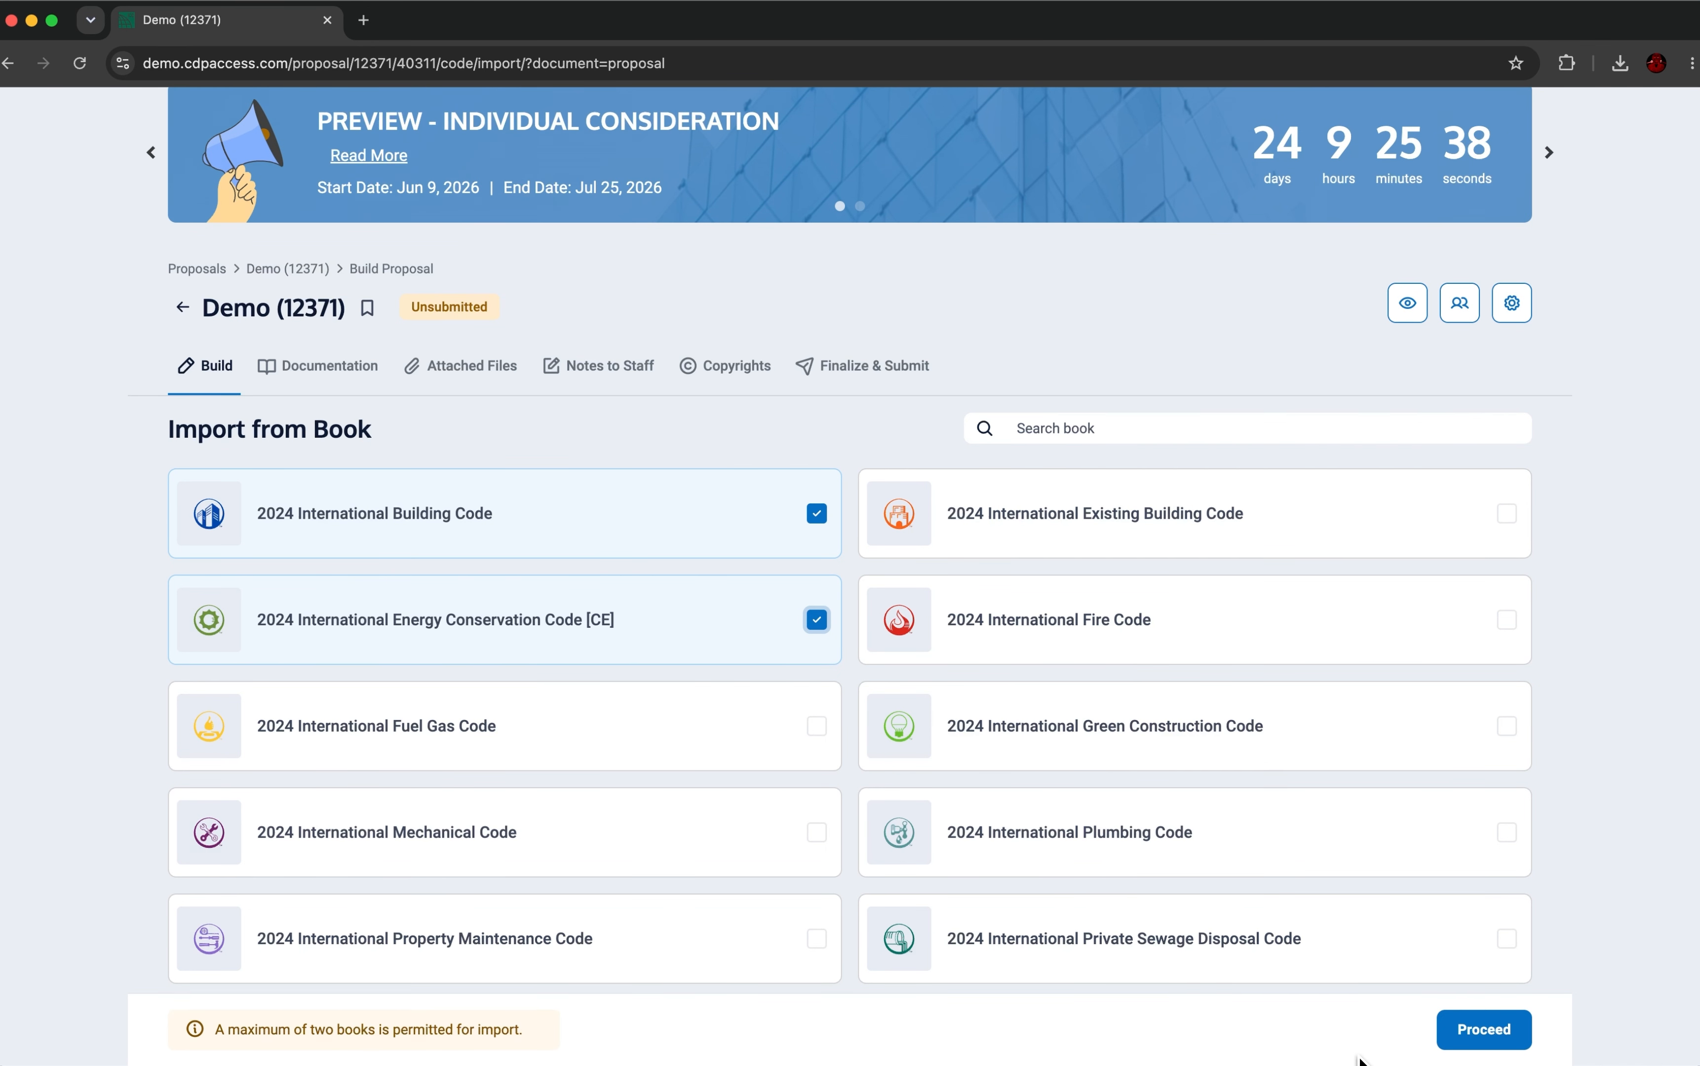
left_click(1462, 1035)
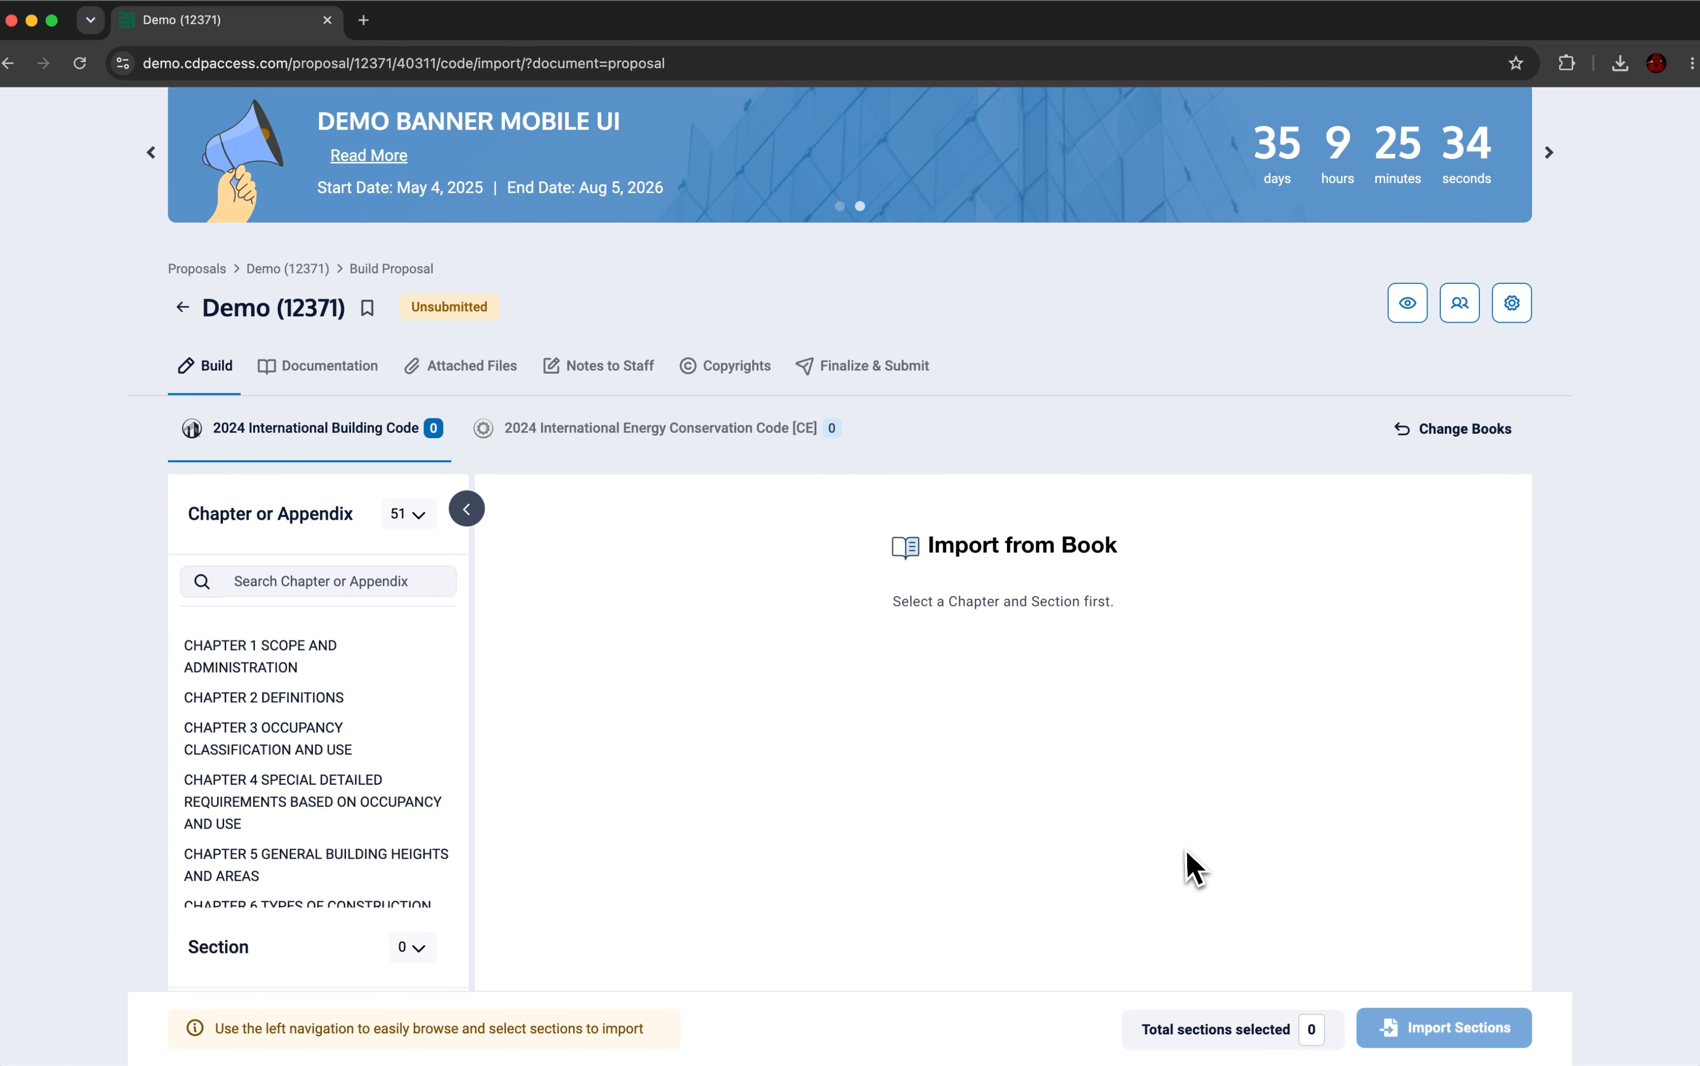
- Import Section 201 General, 201.1 Scope and 201.2 Interchangeability from Chapter 2 Definitions of the International Building Code
scroll(556, 744, "down", 3)
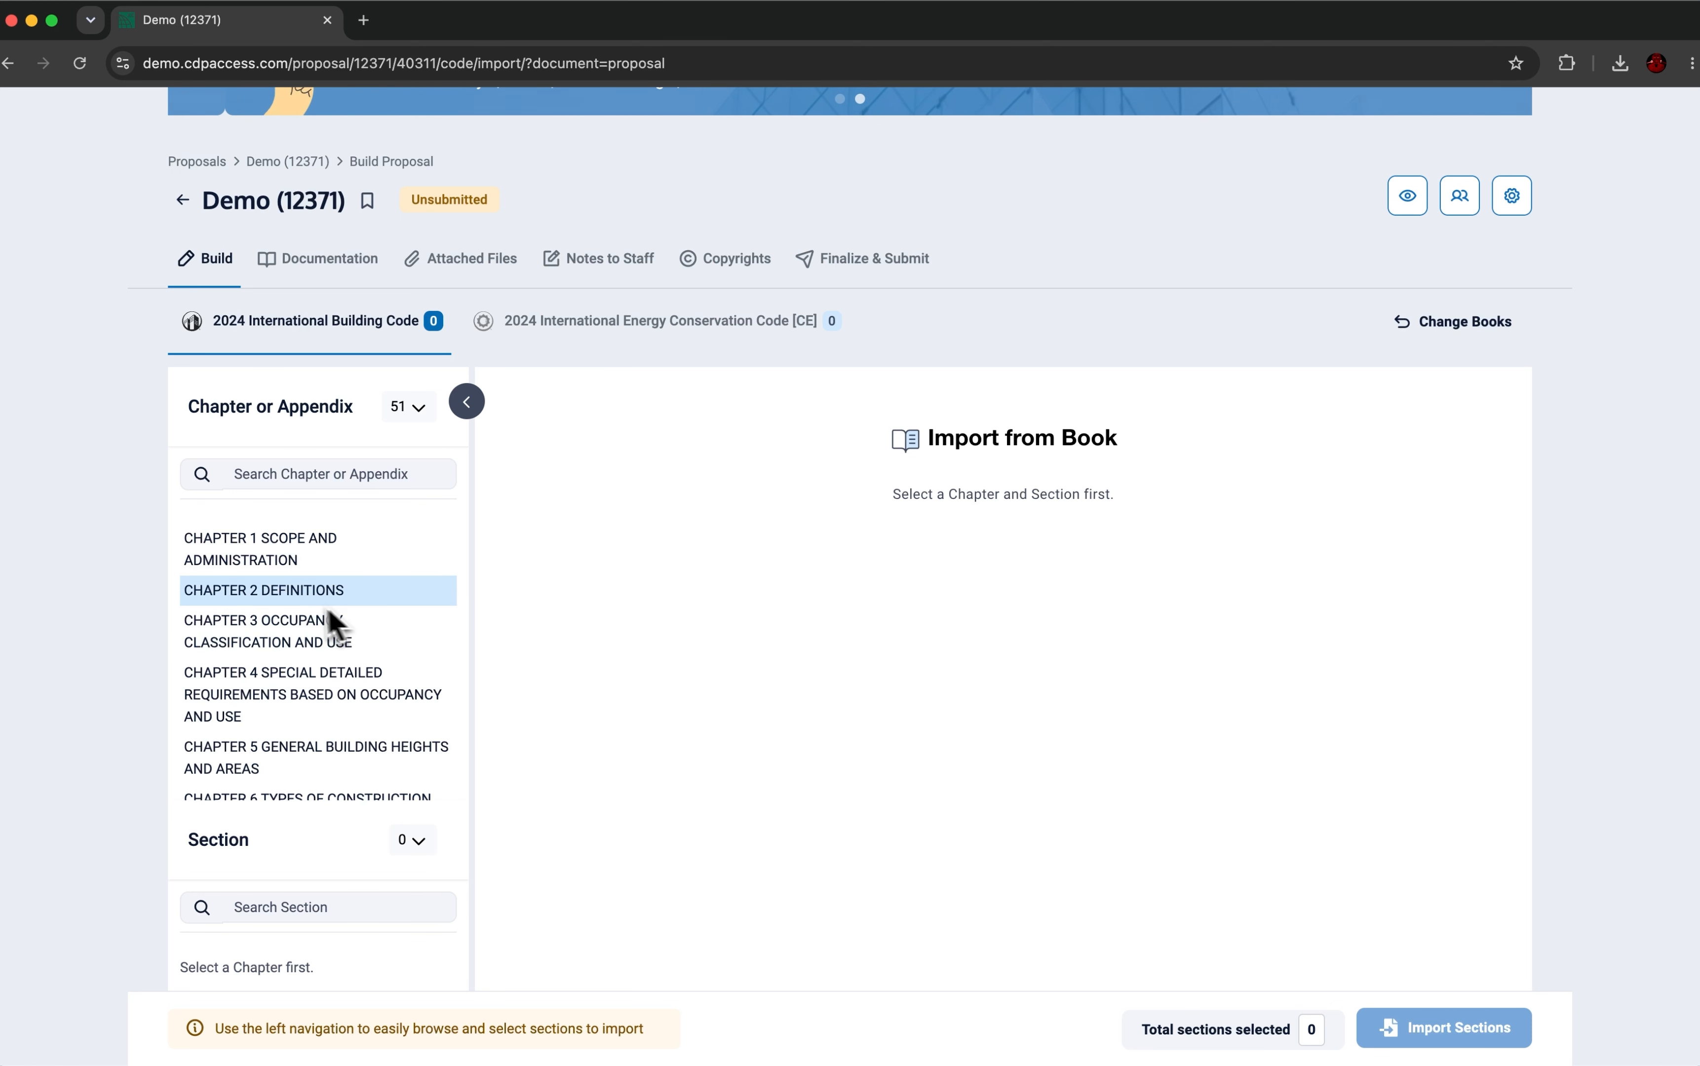
left_click(290, 600)
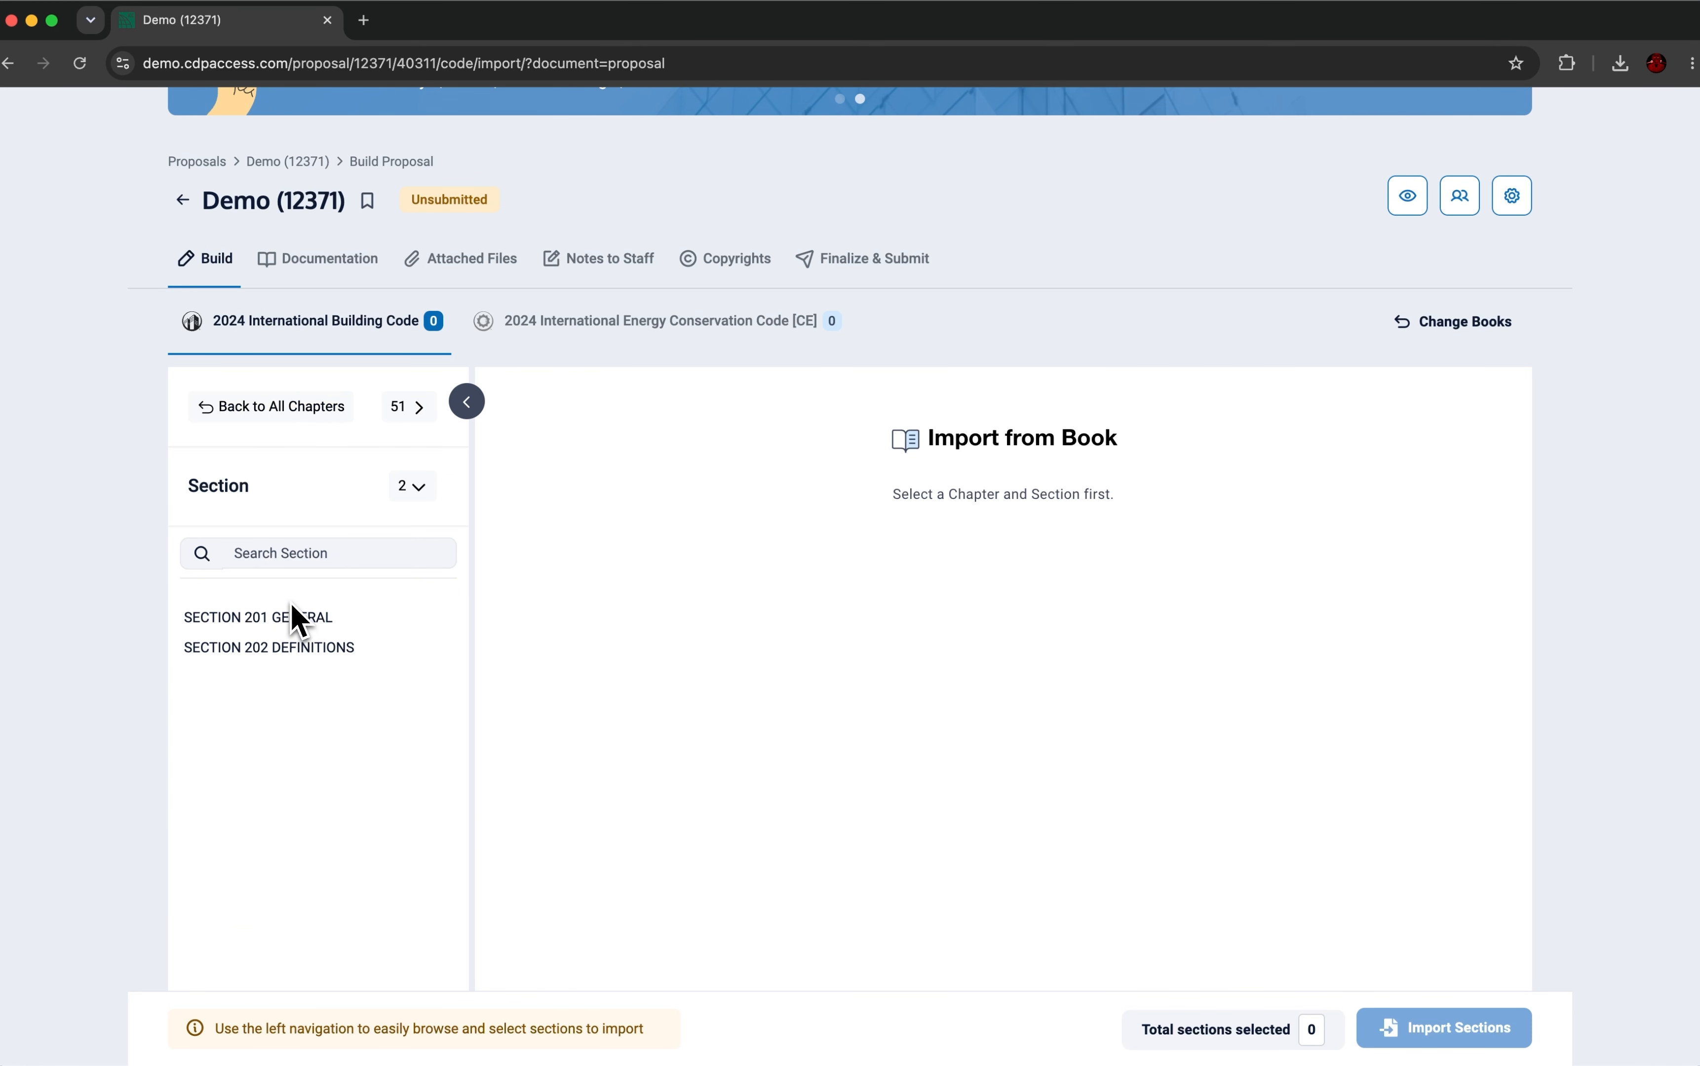
left_click(291, 617)
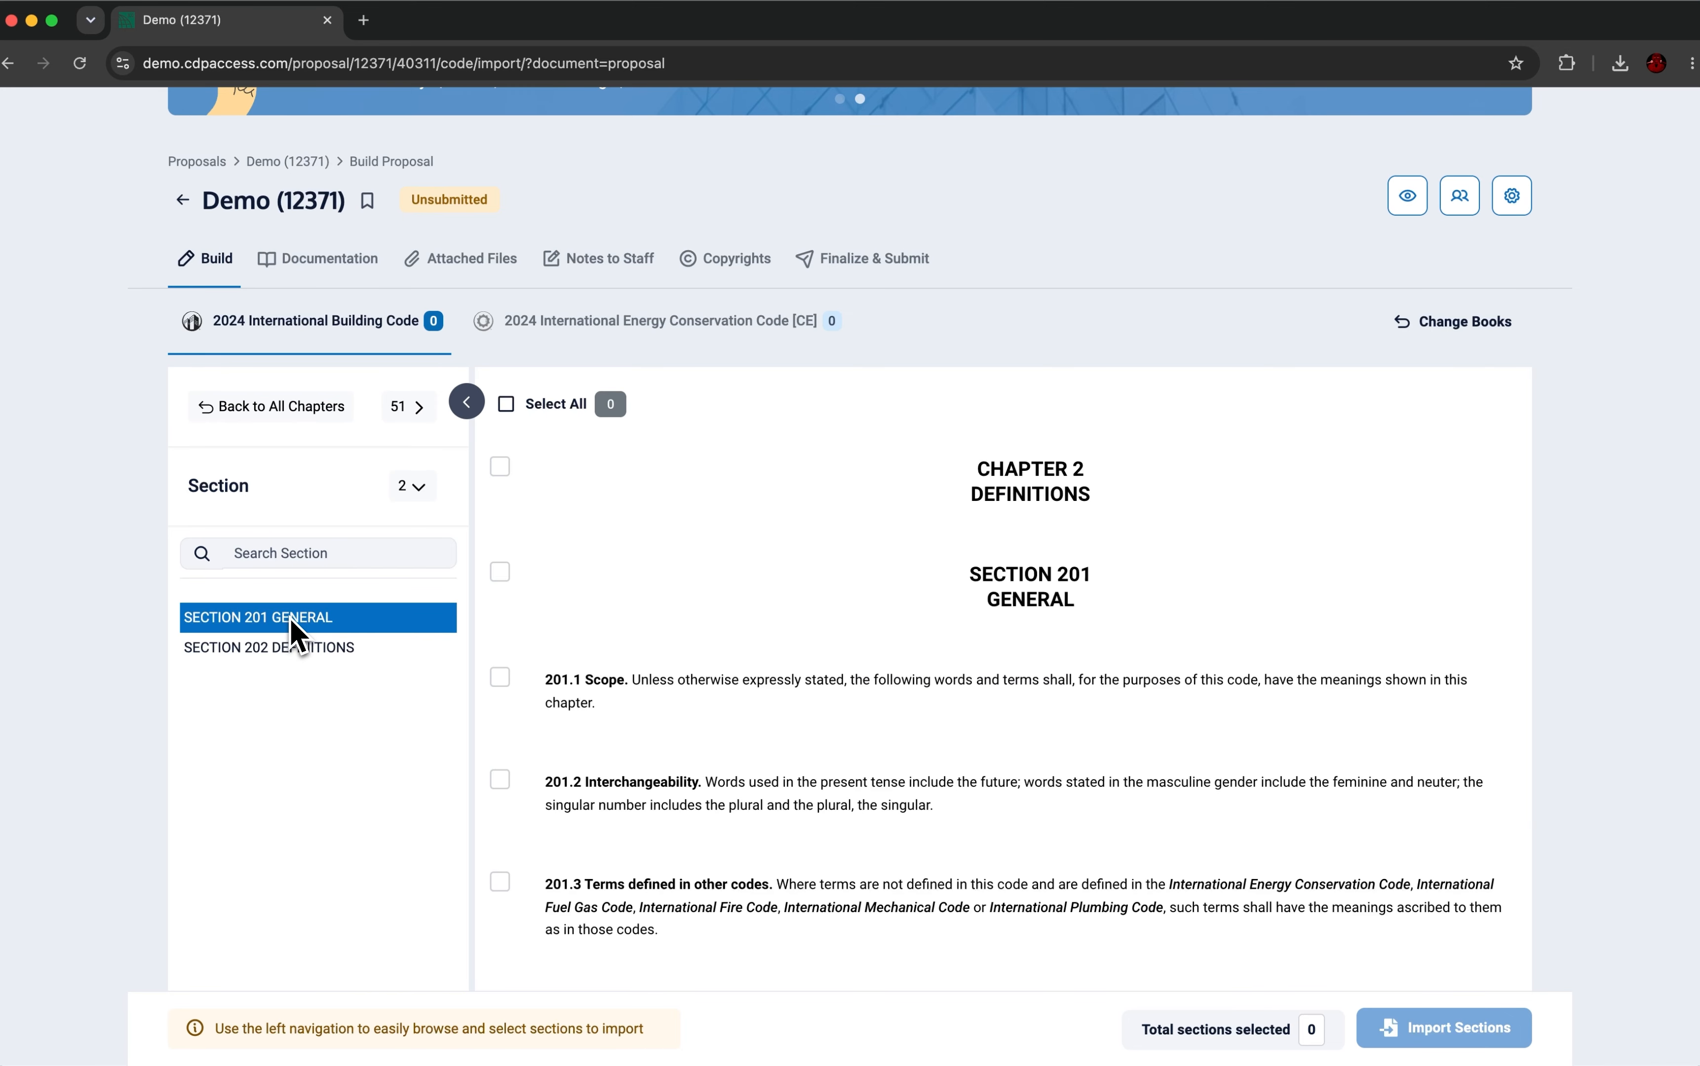
left_click(500, 572)
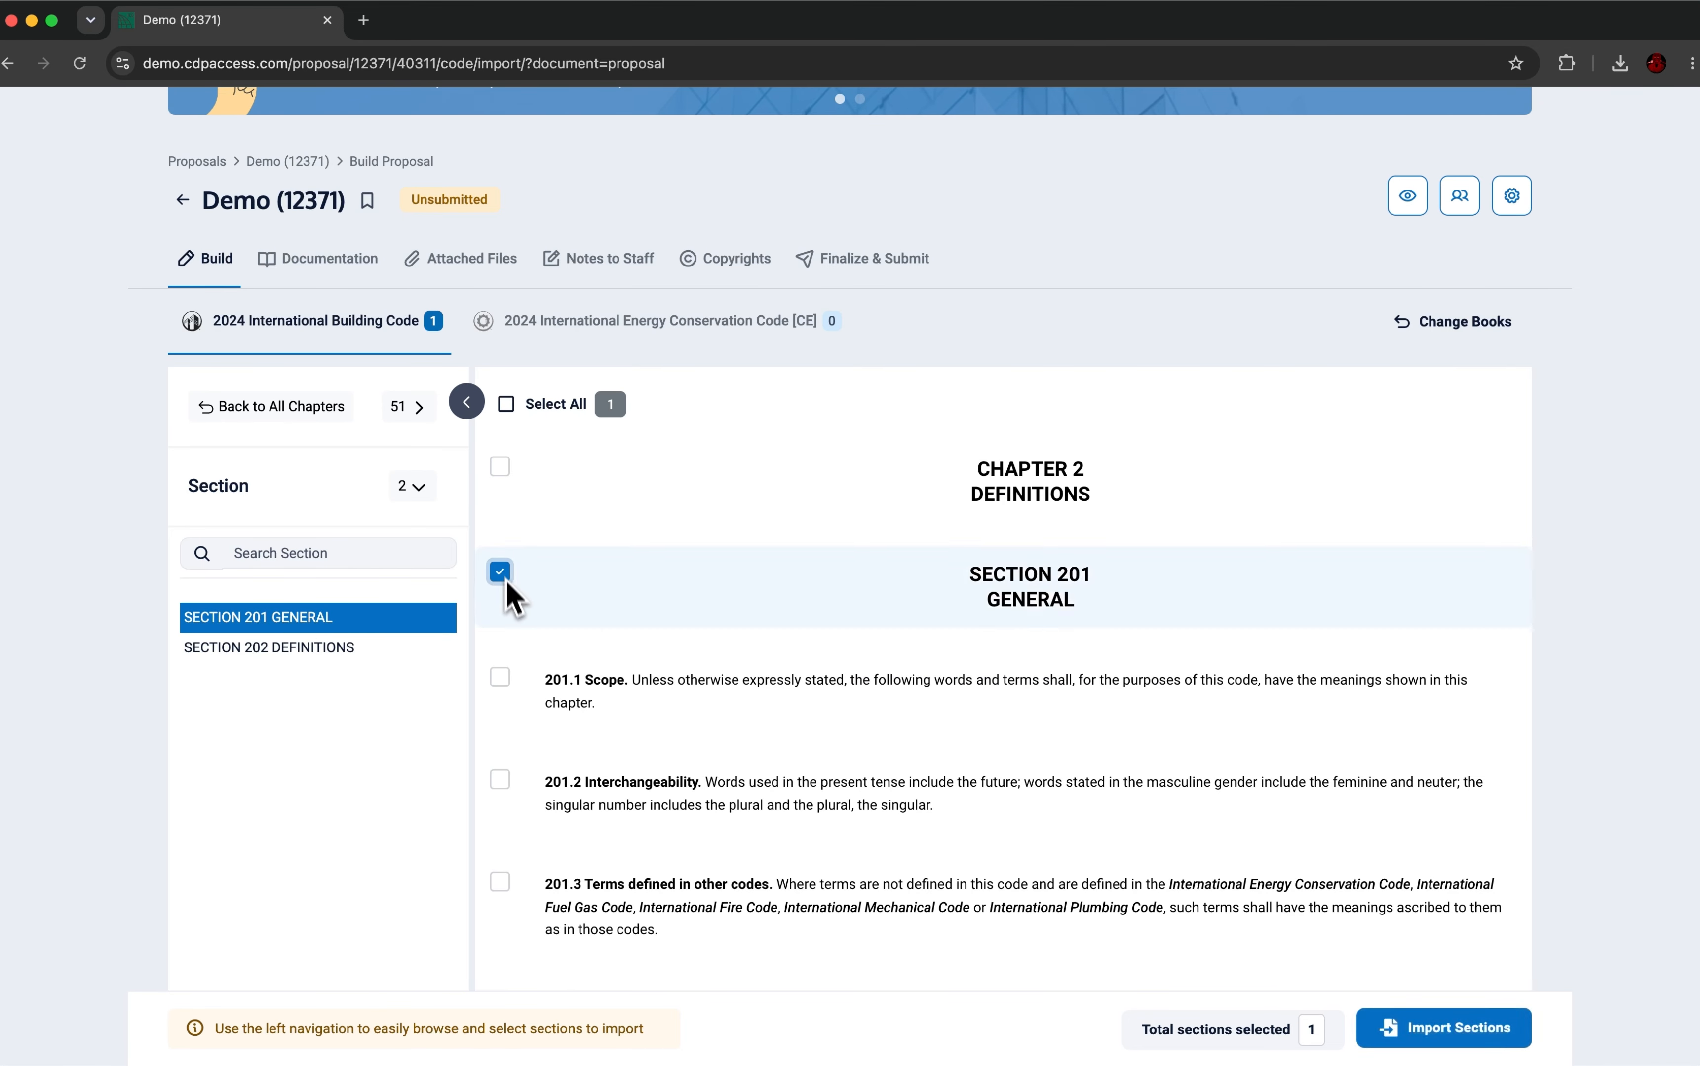
left_click(509, 679)
left_click(503, 782)
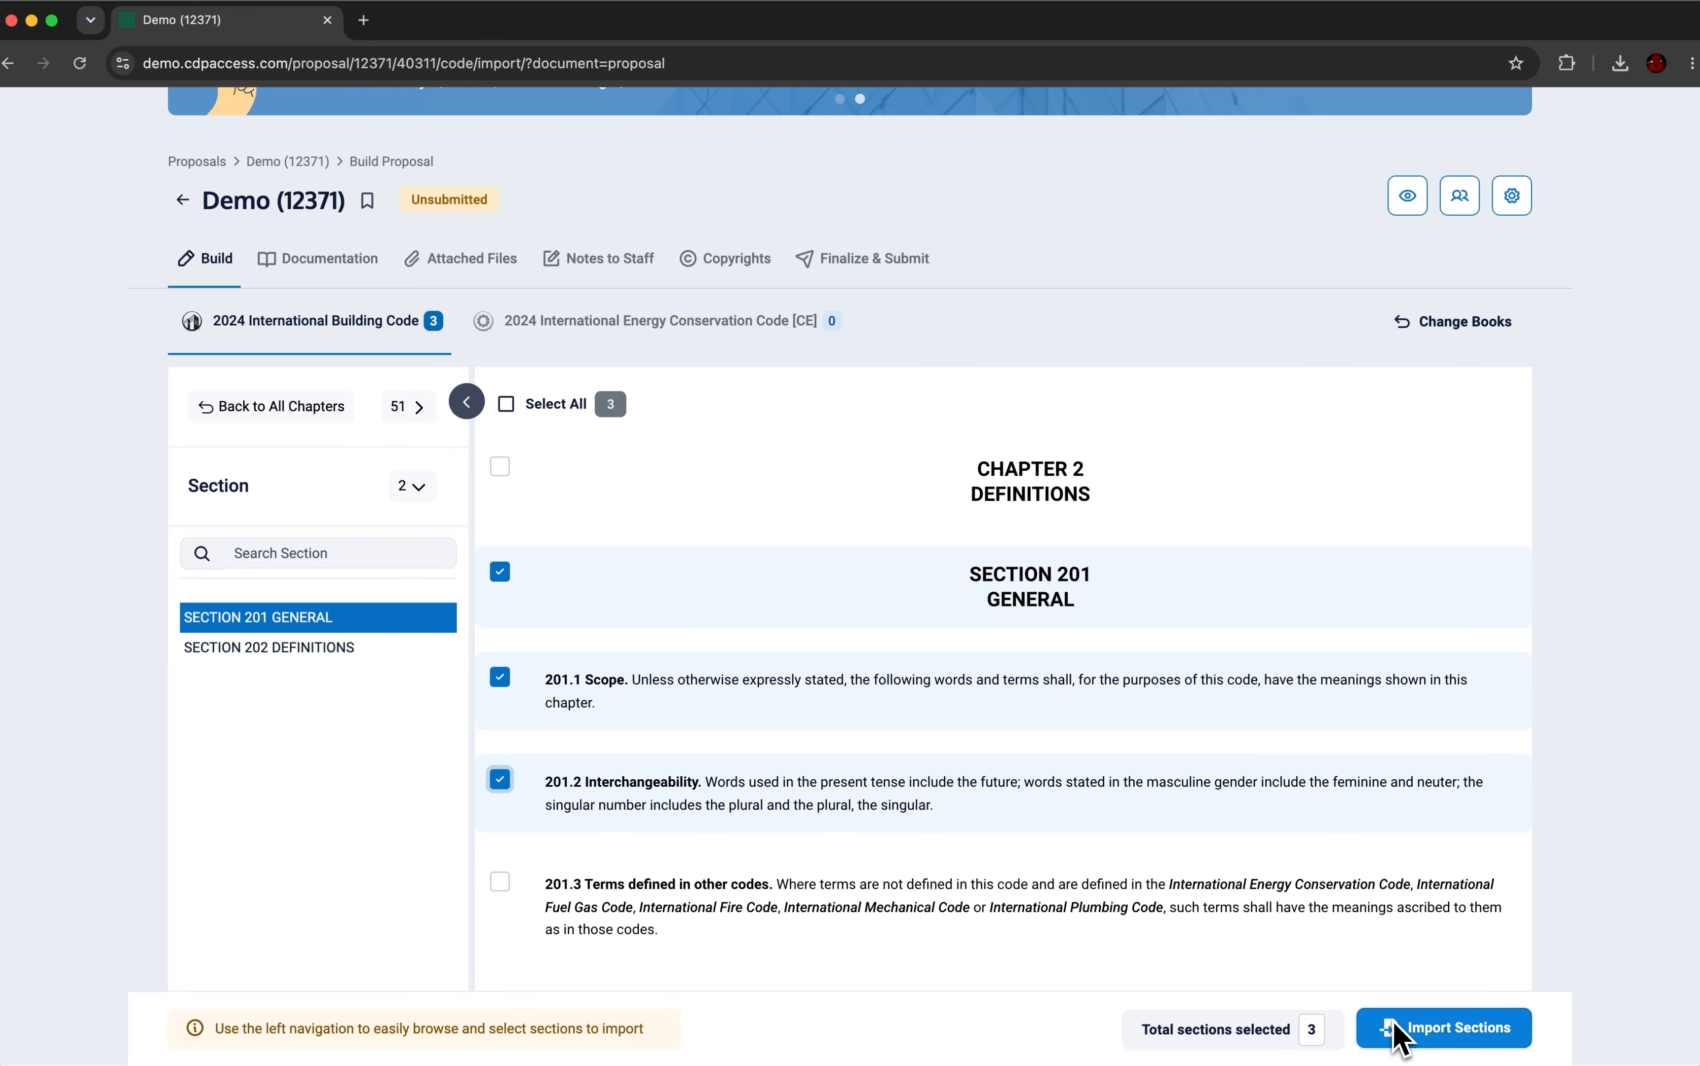
left_click(1403, 1043)
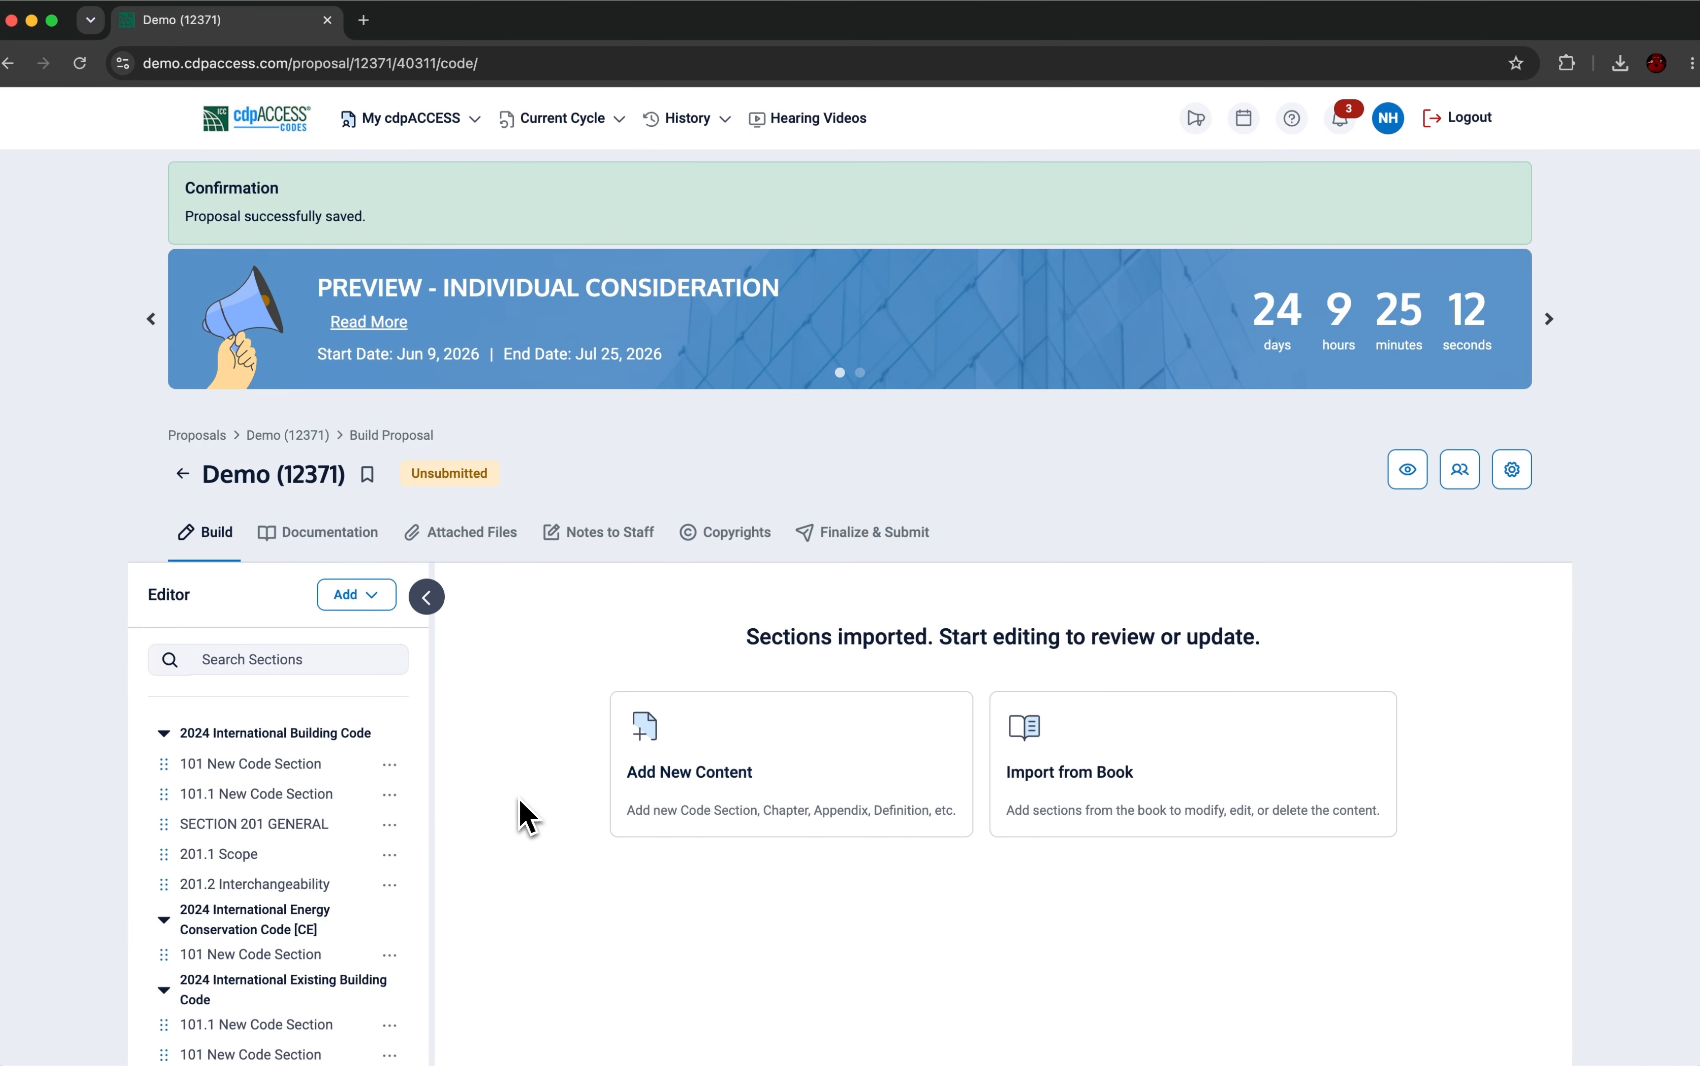
- Preview the whole proposal, including the imported sections, and show its download options
scroll(525, 818, "down", 3)
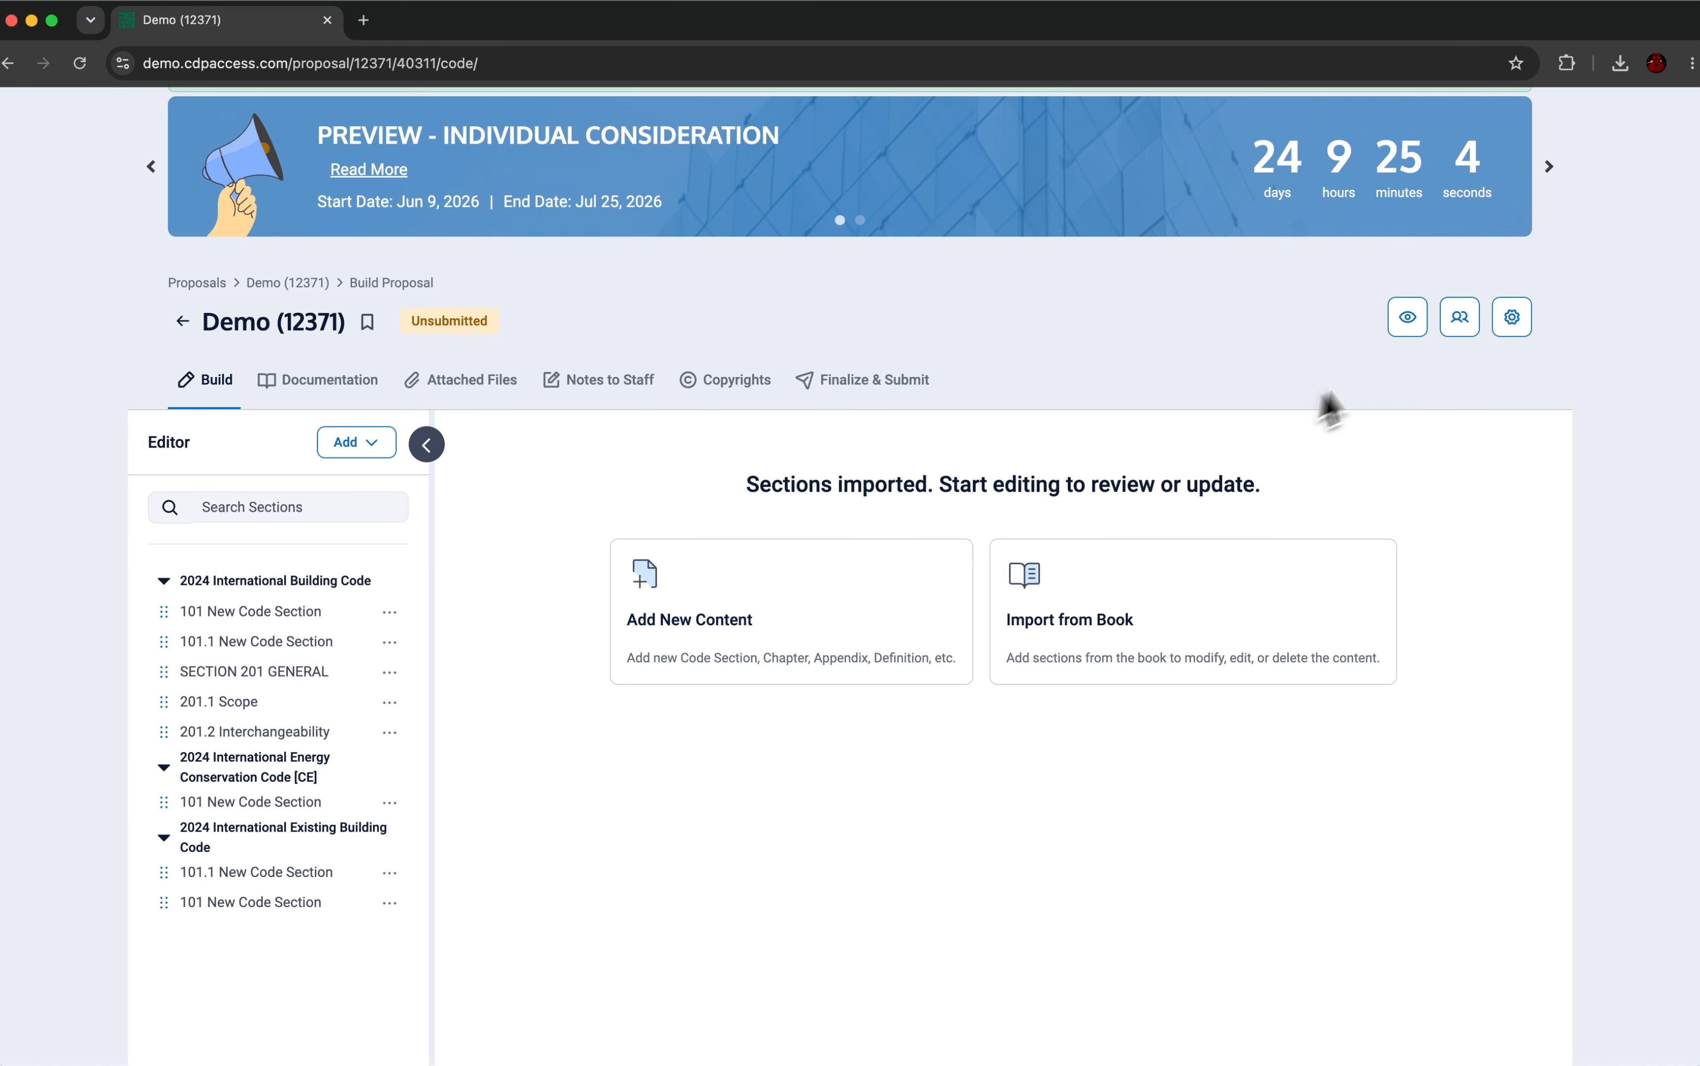
left_click(1409, 336)
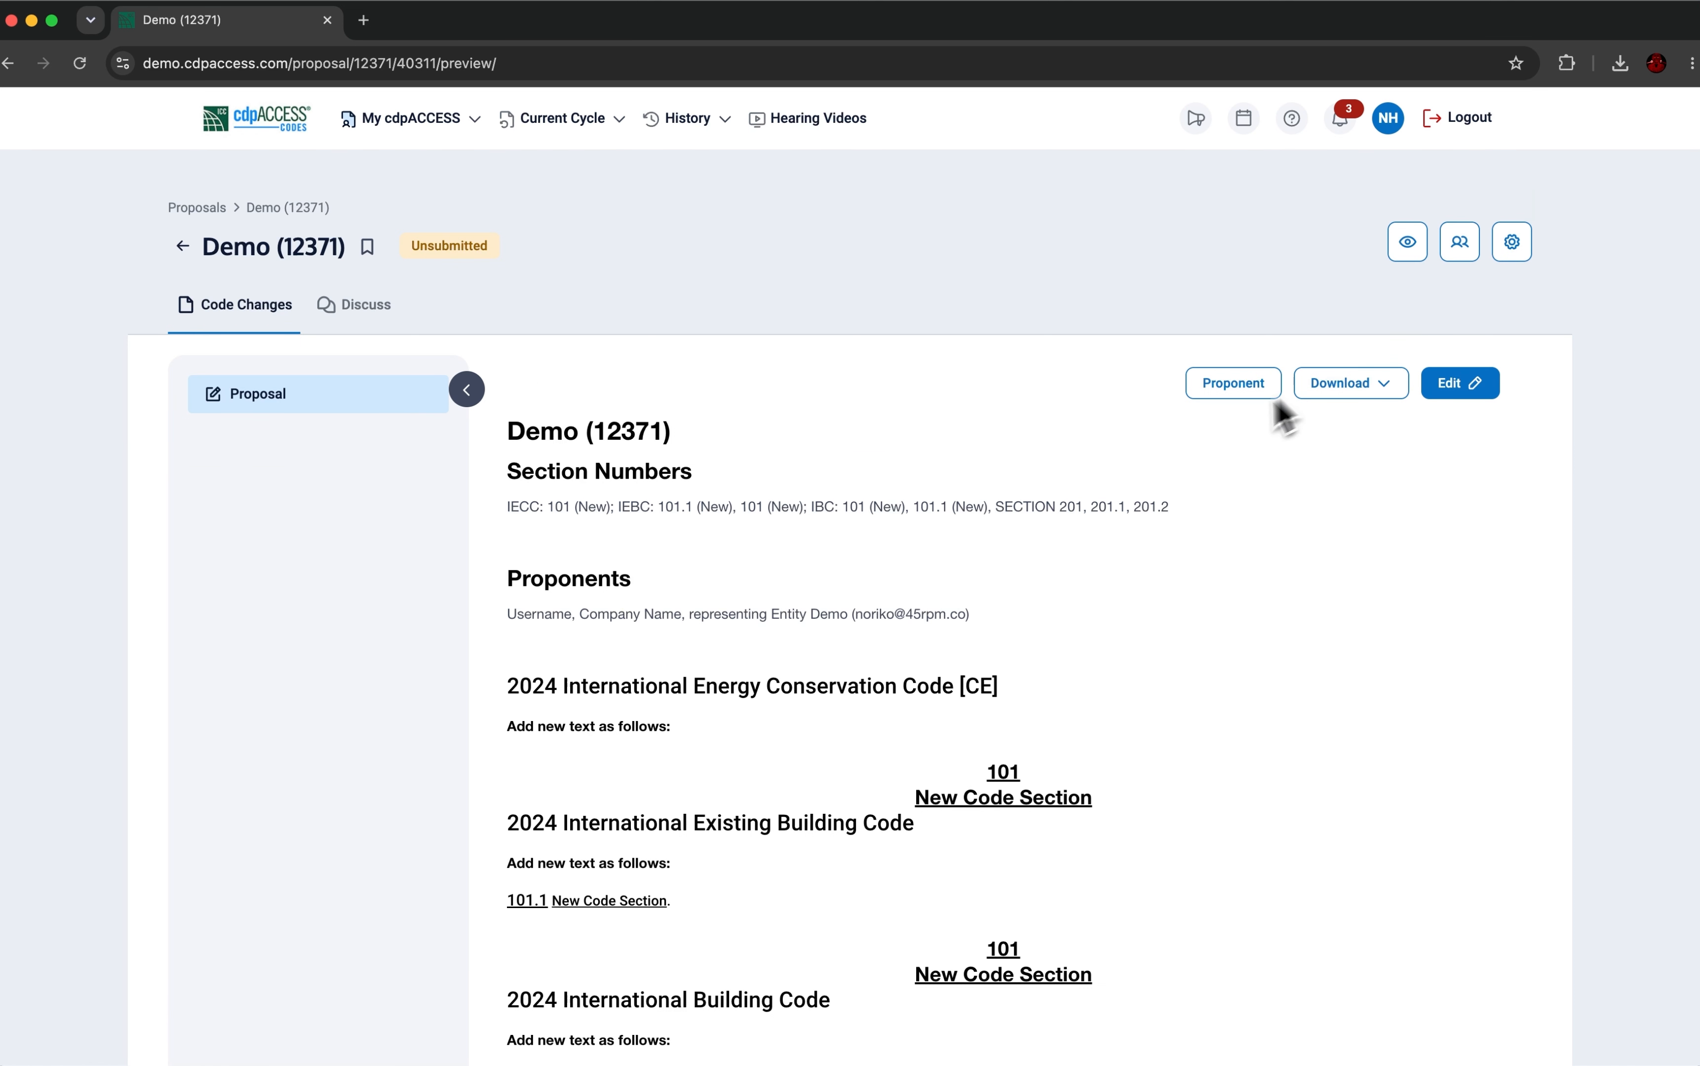
scroll(1009, 659, "down", 8)
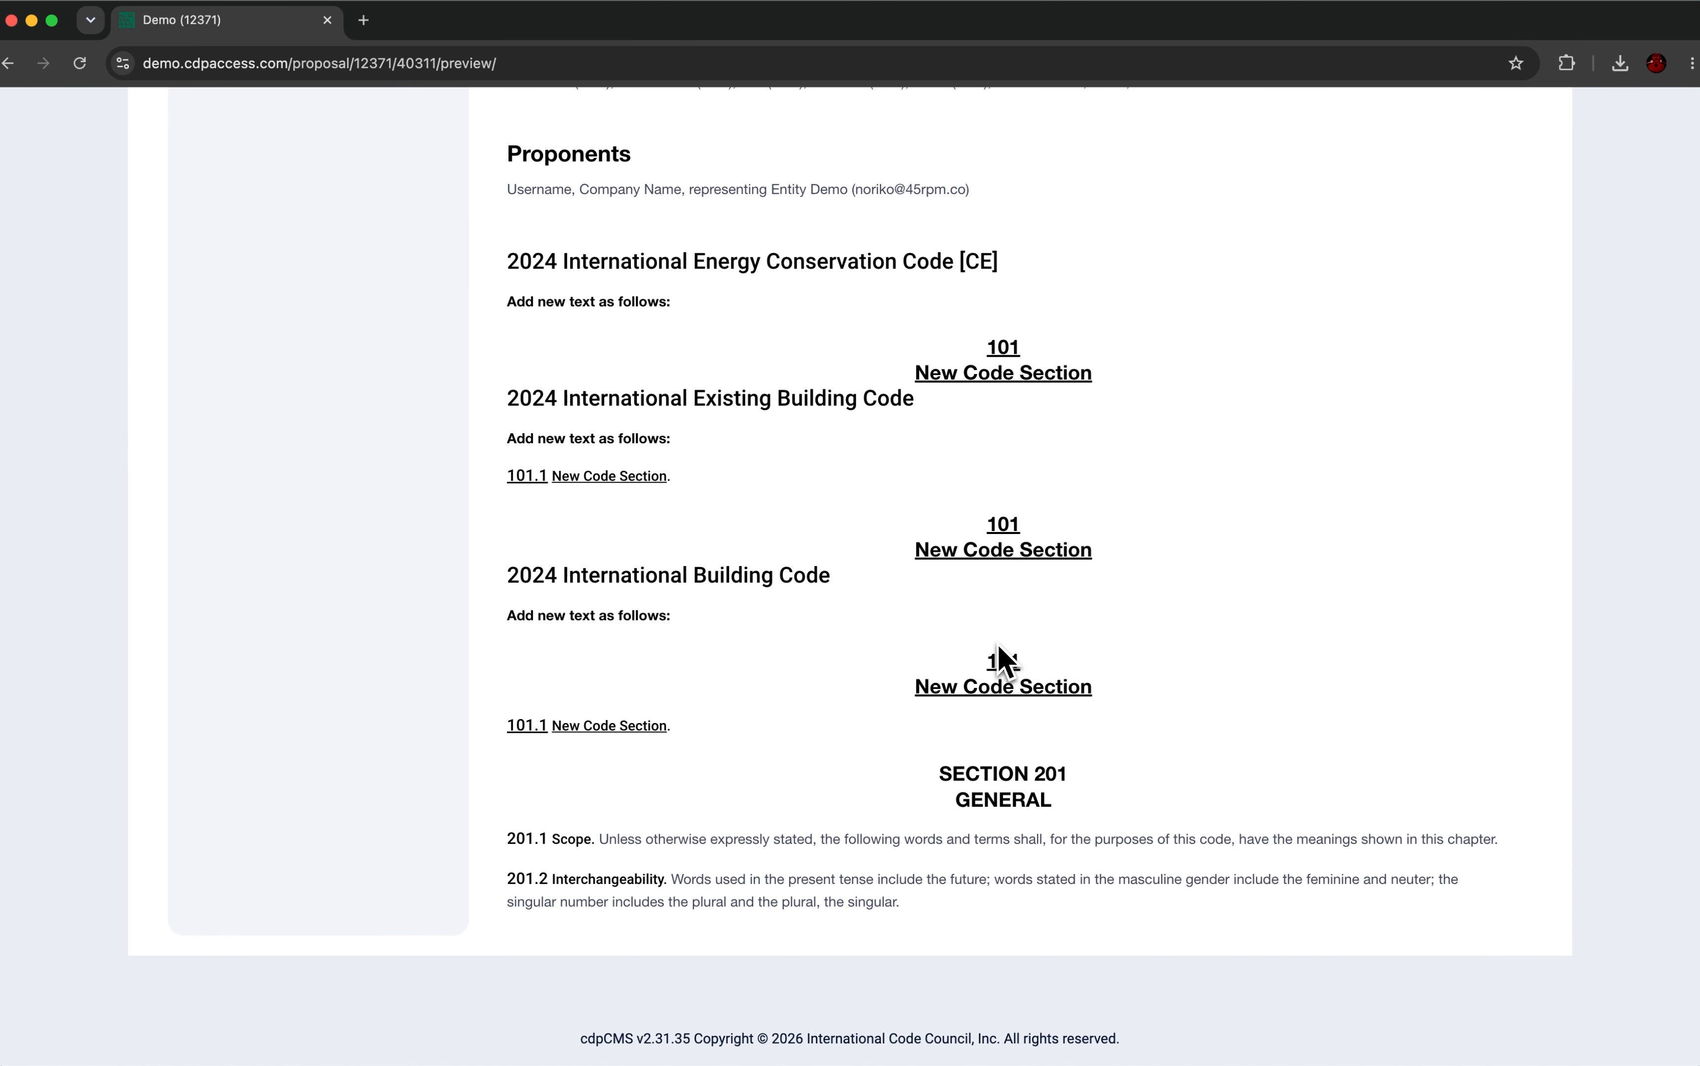
scroll(1005, 660, "up", 7)
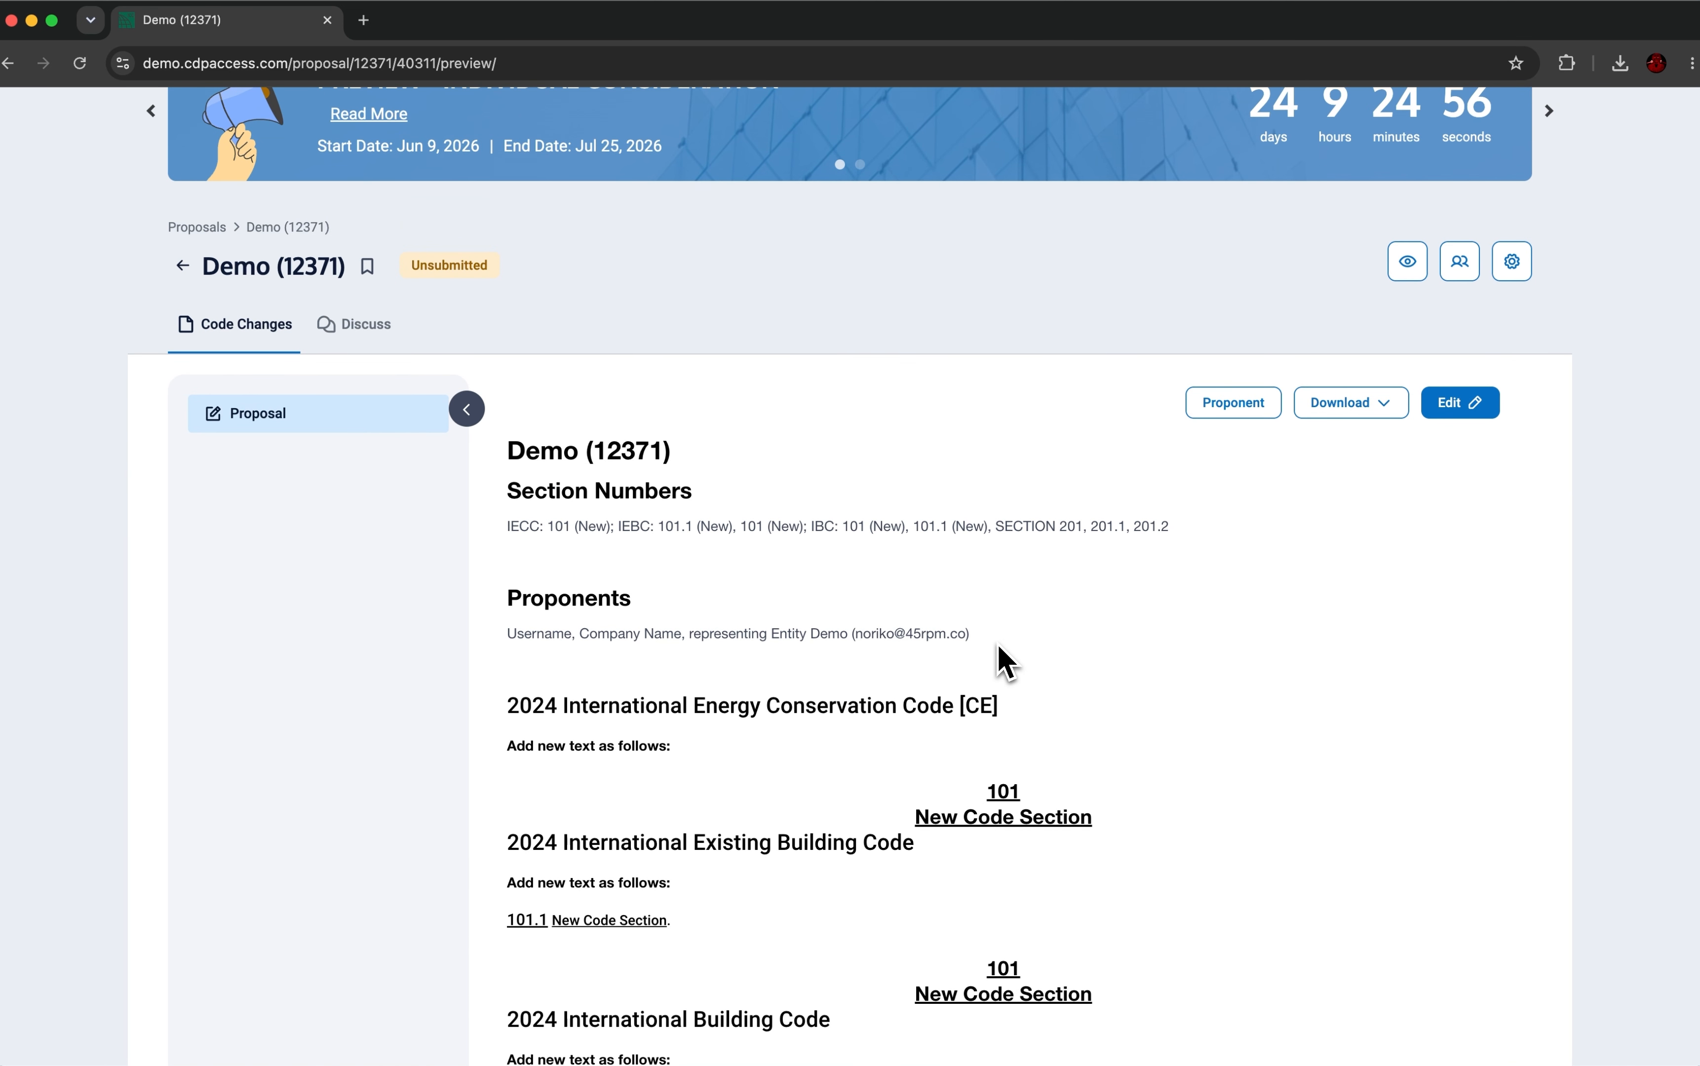
left_click(1367, 416)
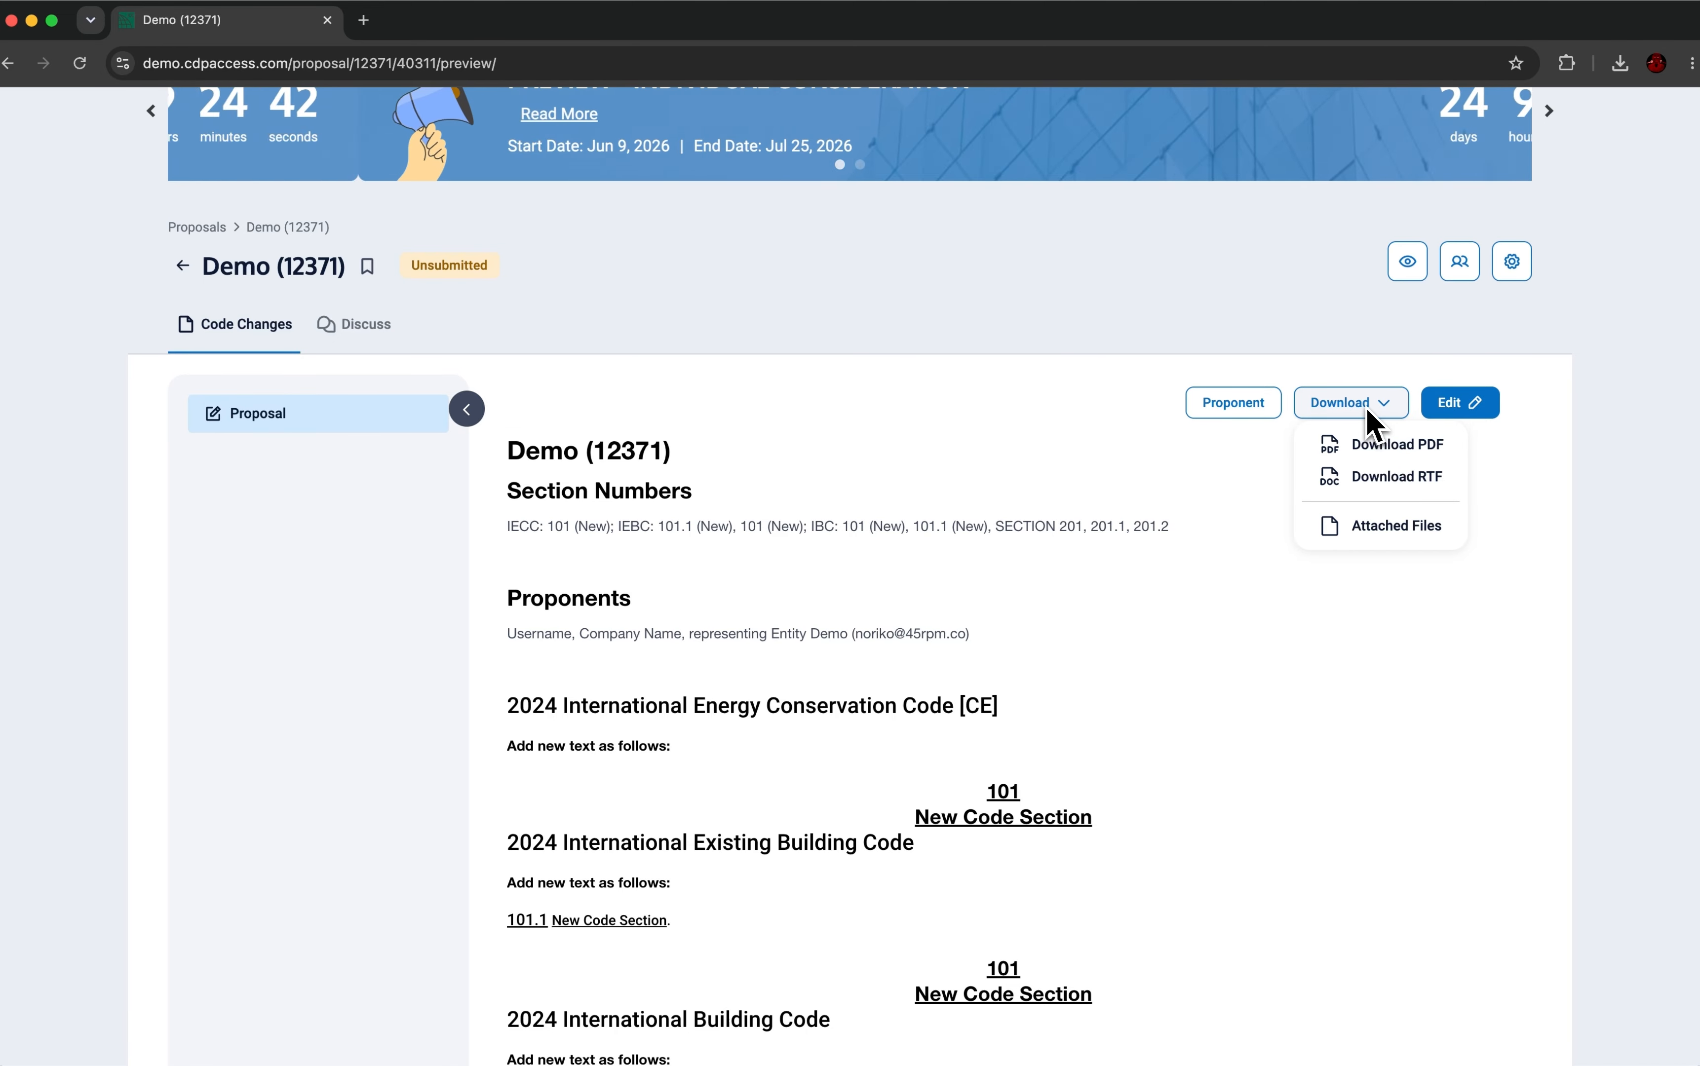
- Review the proposal's collaborators page and the ownership transfer and deletion tools in its settings
left_click(1458, 277)
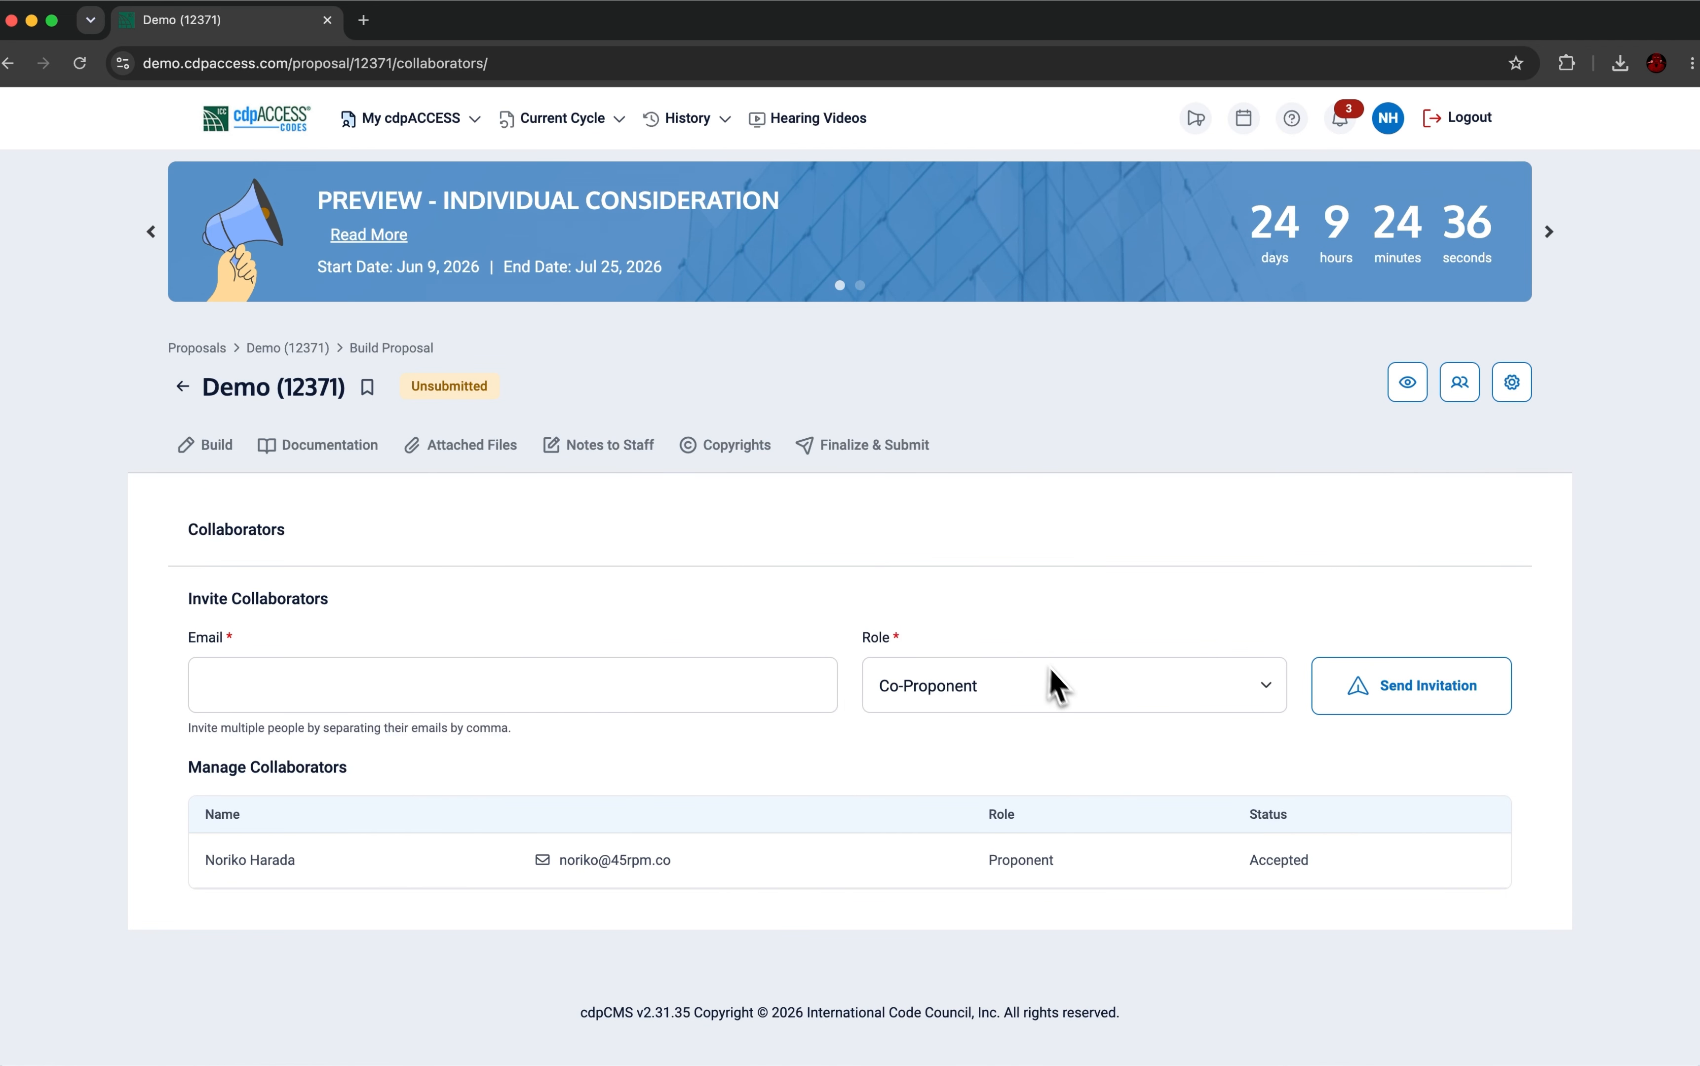
left_click(1512, 374)
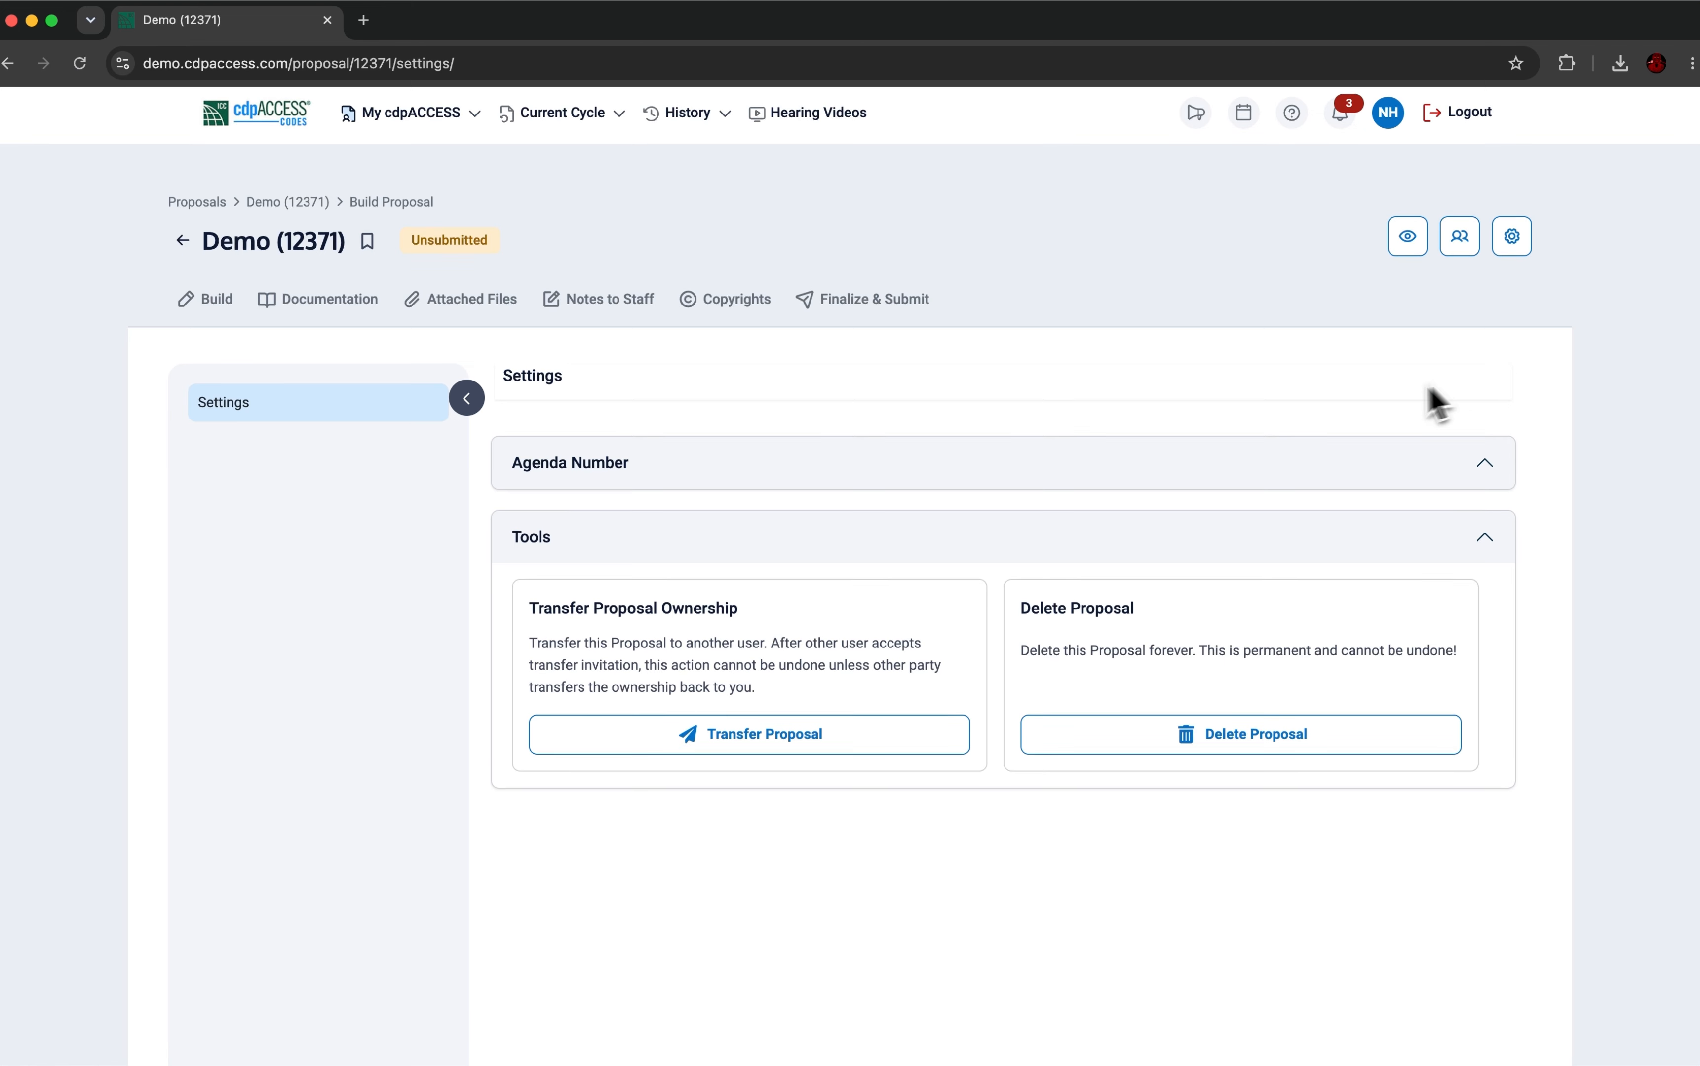
scroll(1304, 445, "down", 3)
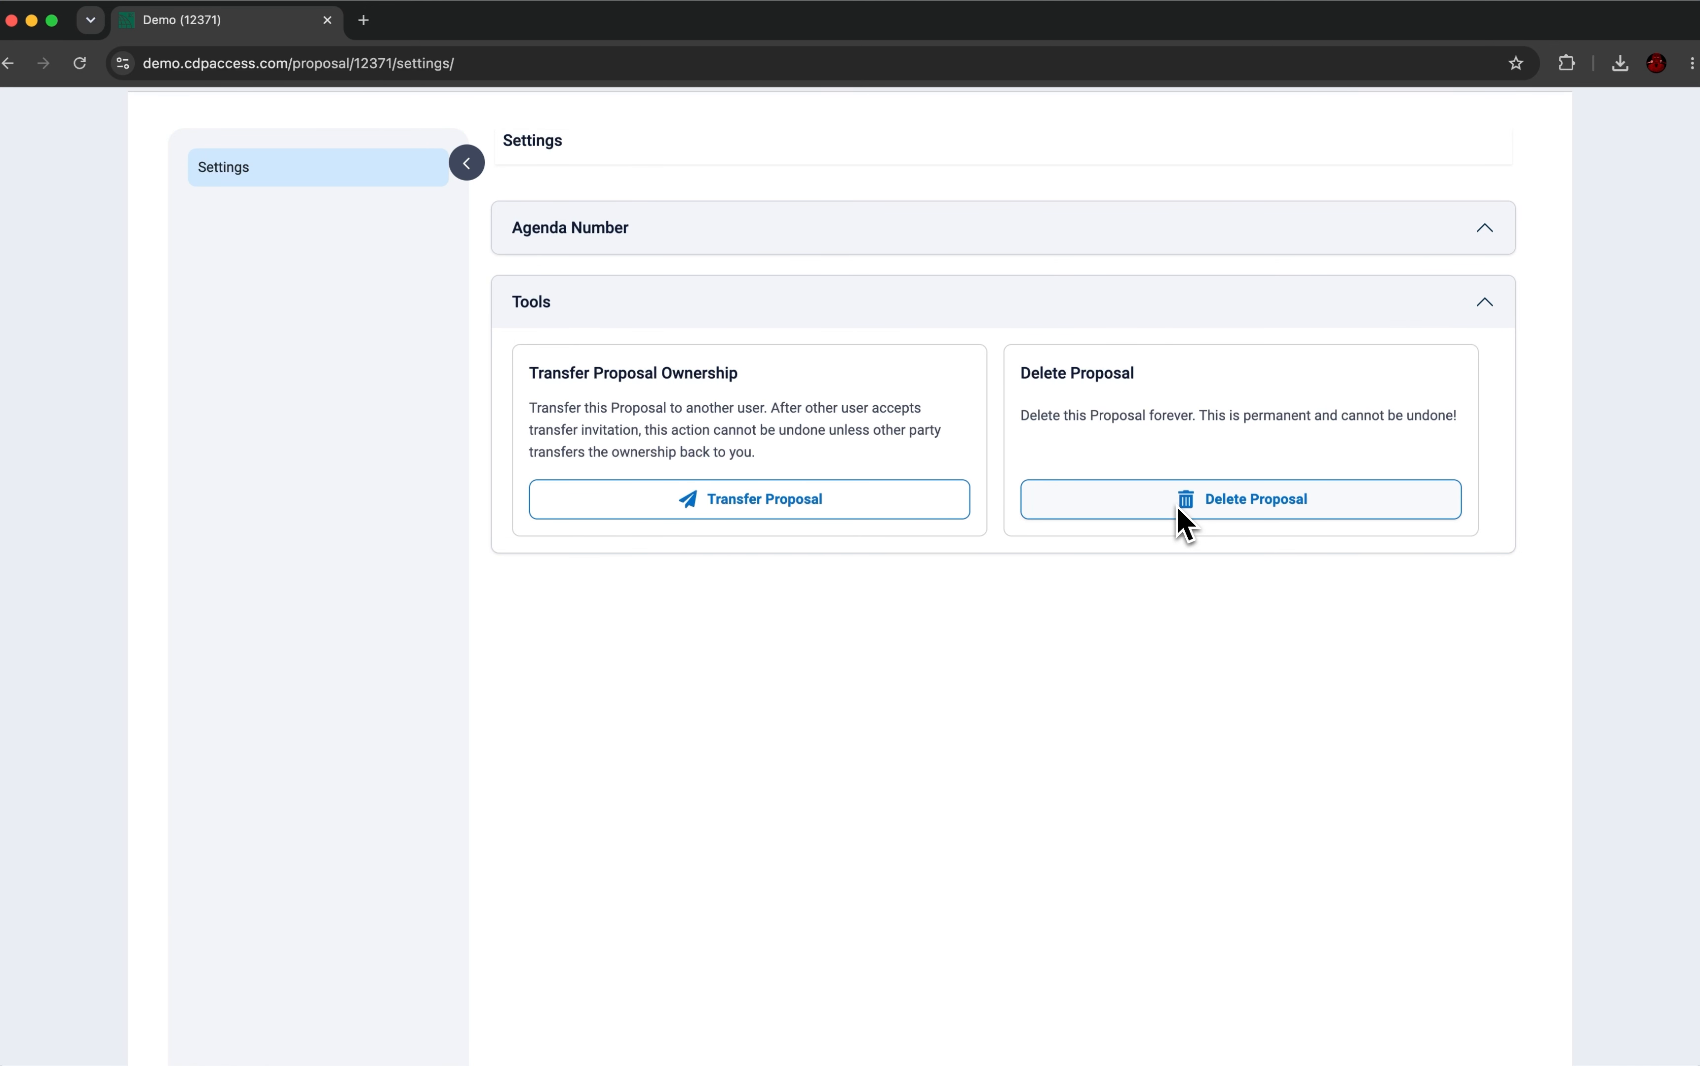
scroll(1187, 525, "up", 3)
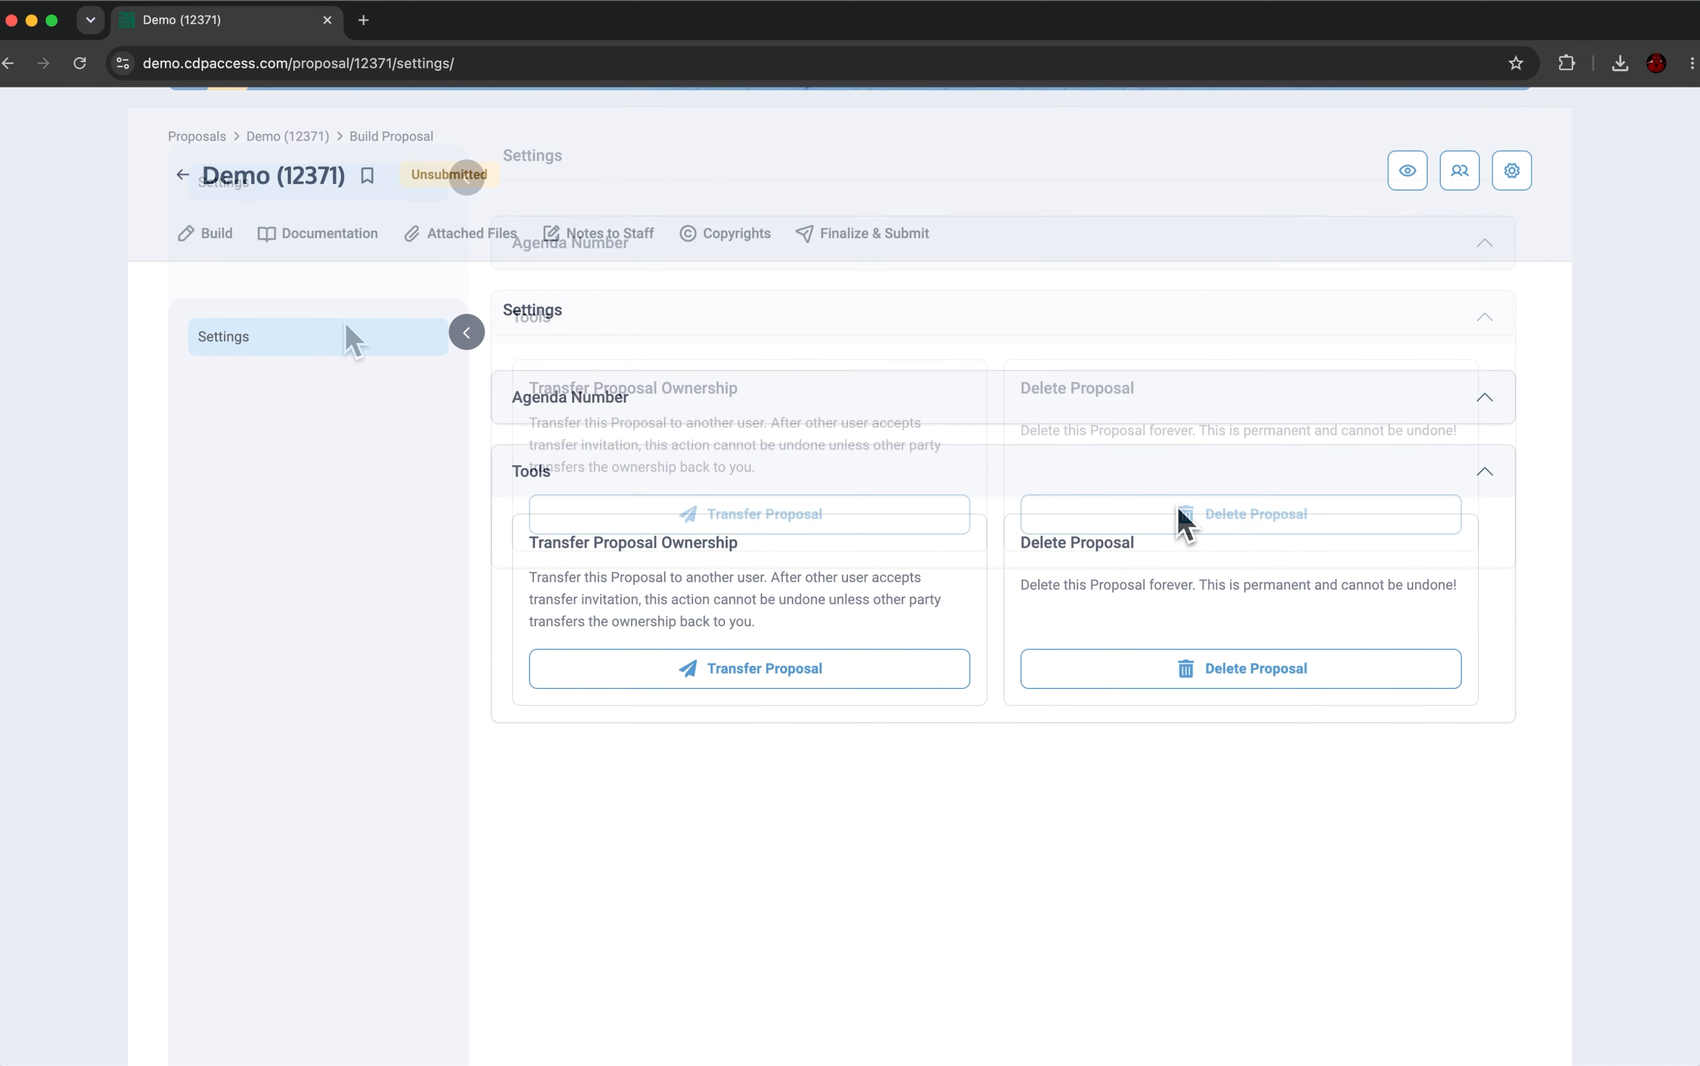
- Look through the proposal's documentation, from the Reason document to Cost Impact
left_click(336, 262)
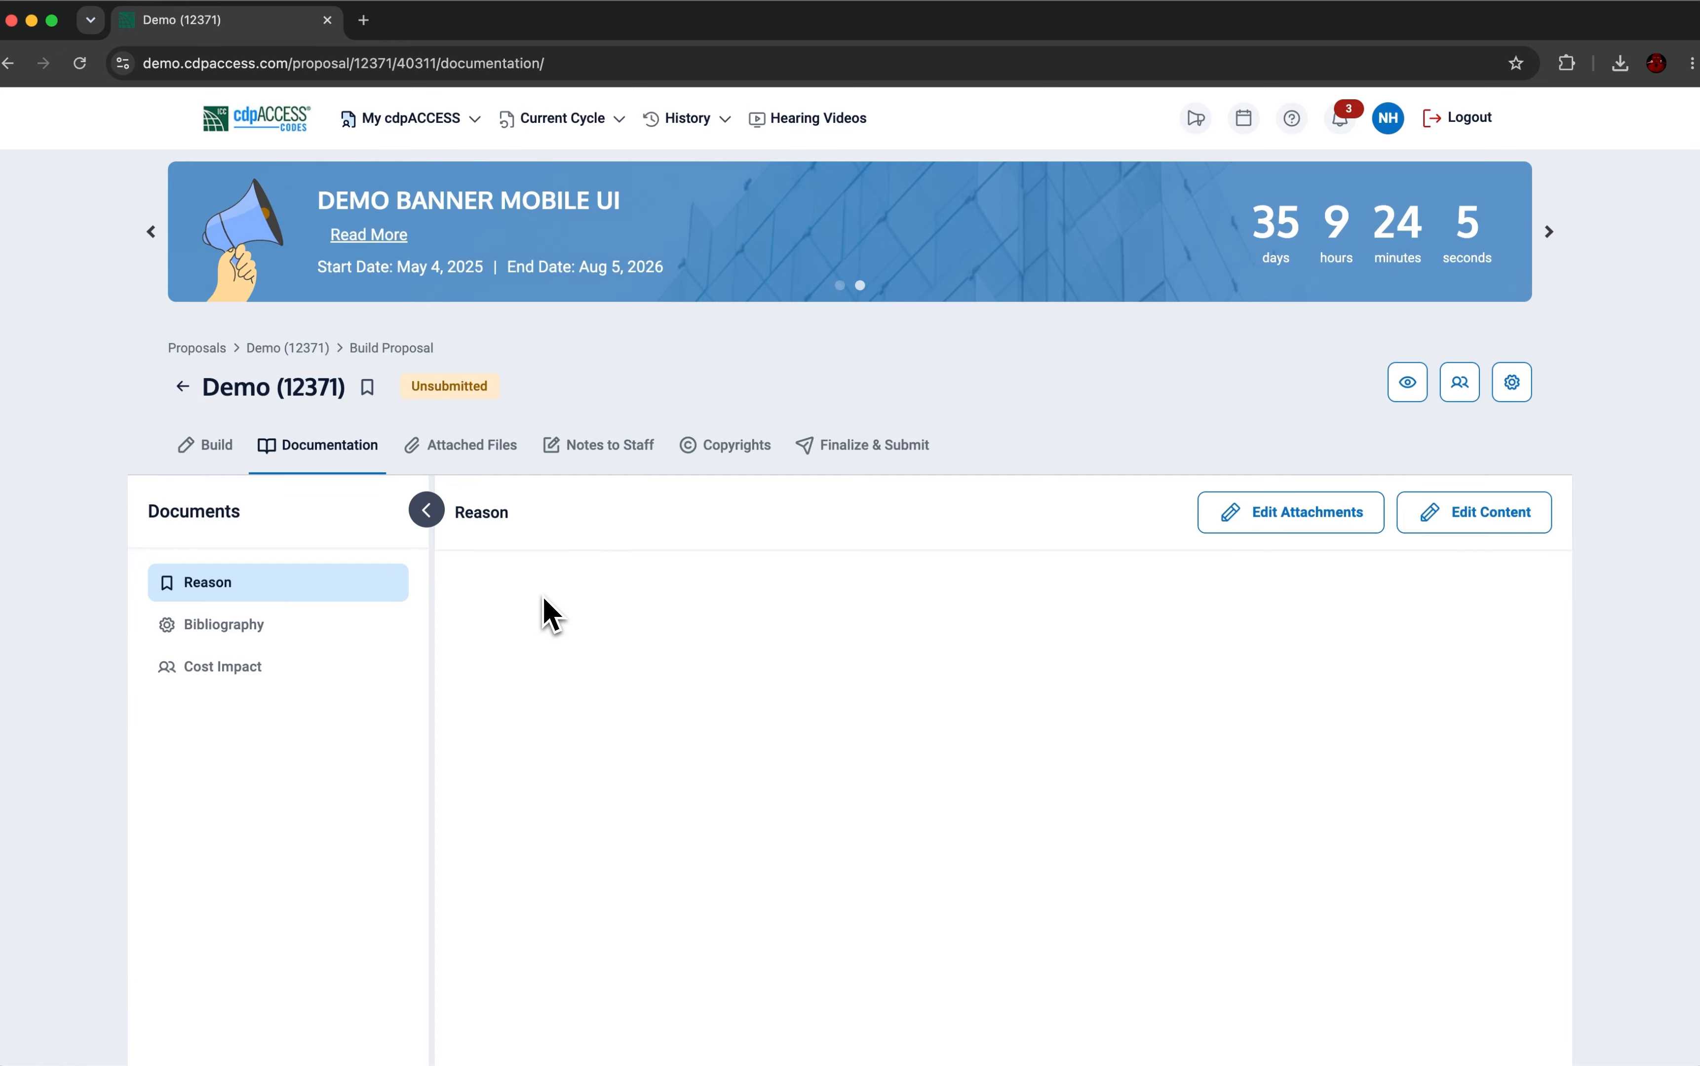
left_click(410, 632)
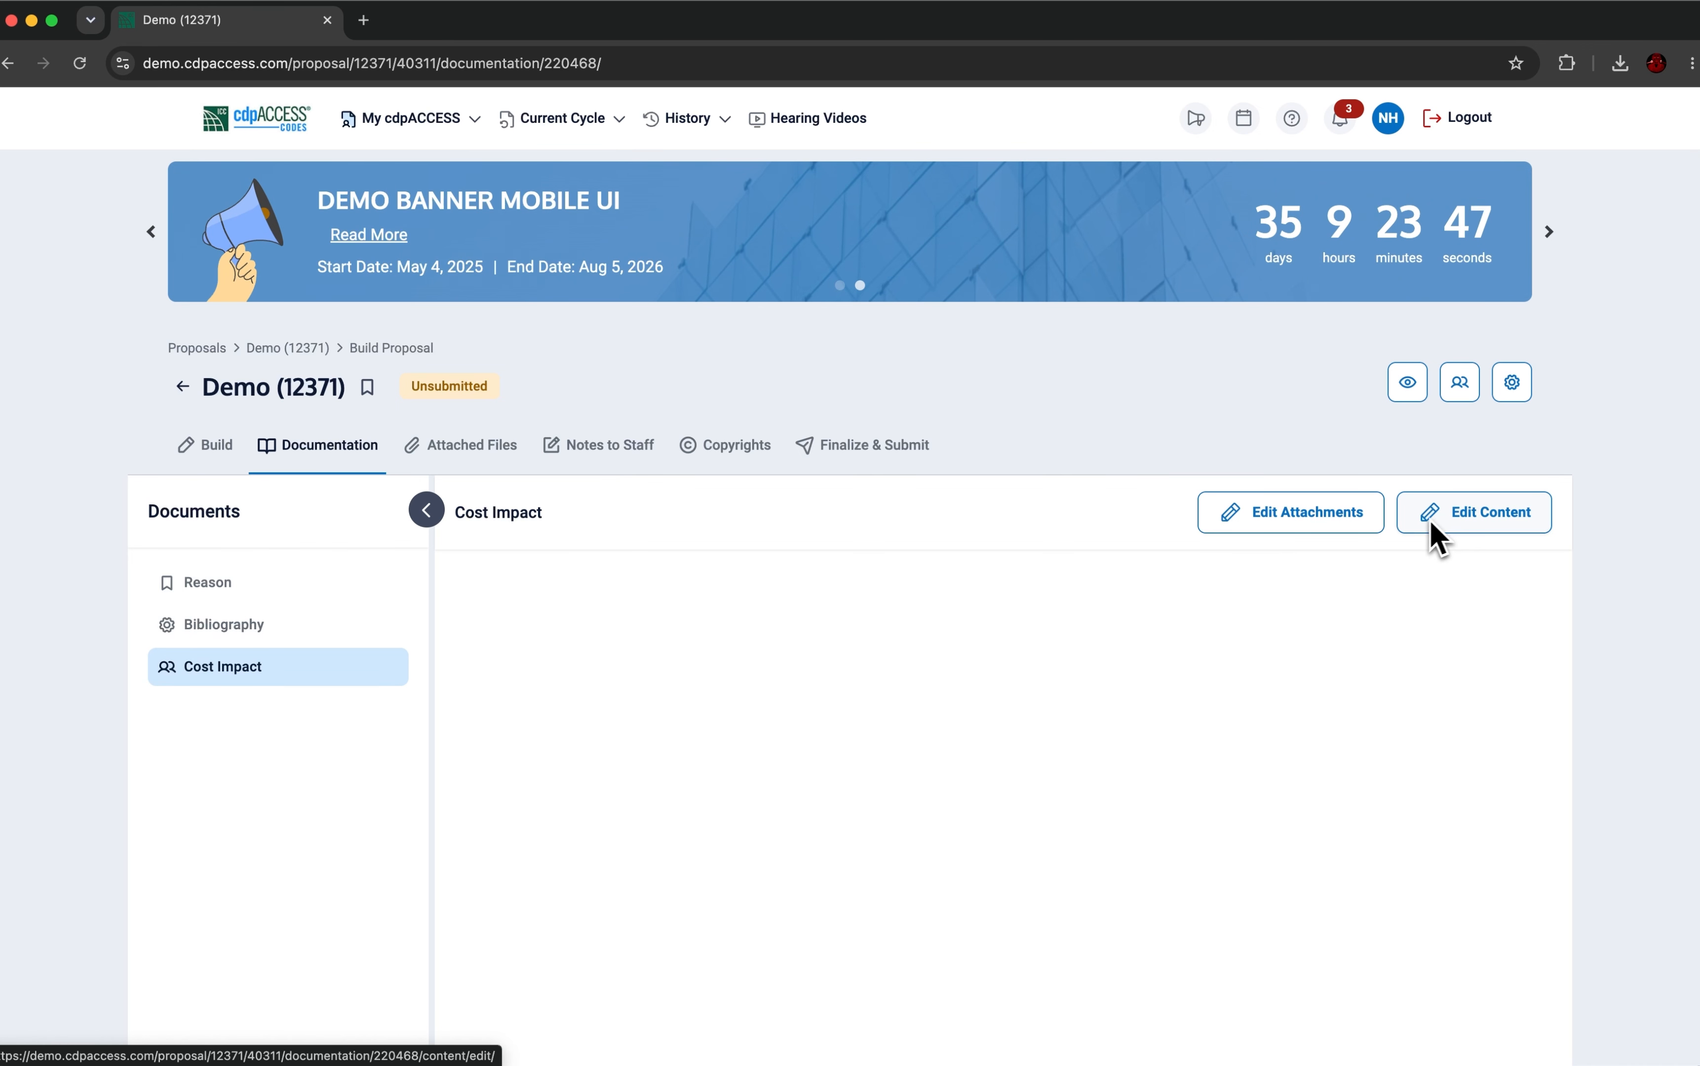
scroll(1248, 612, "down", 3)
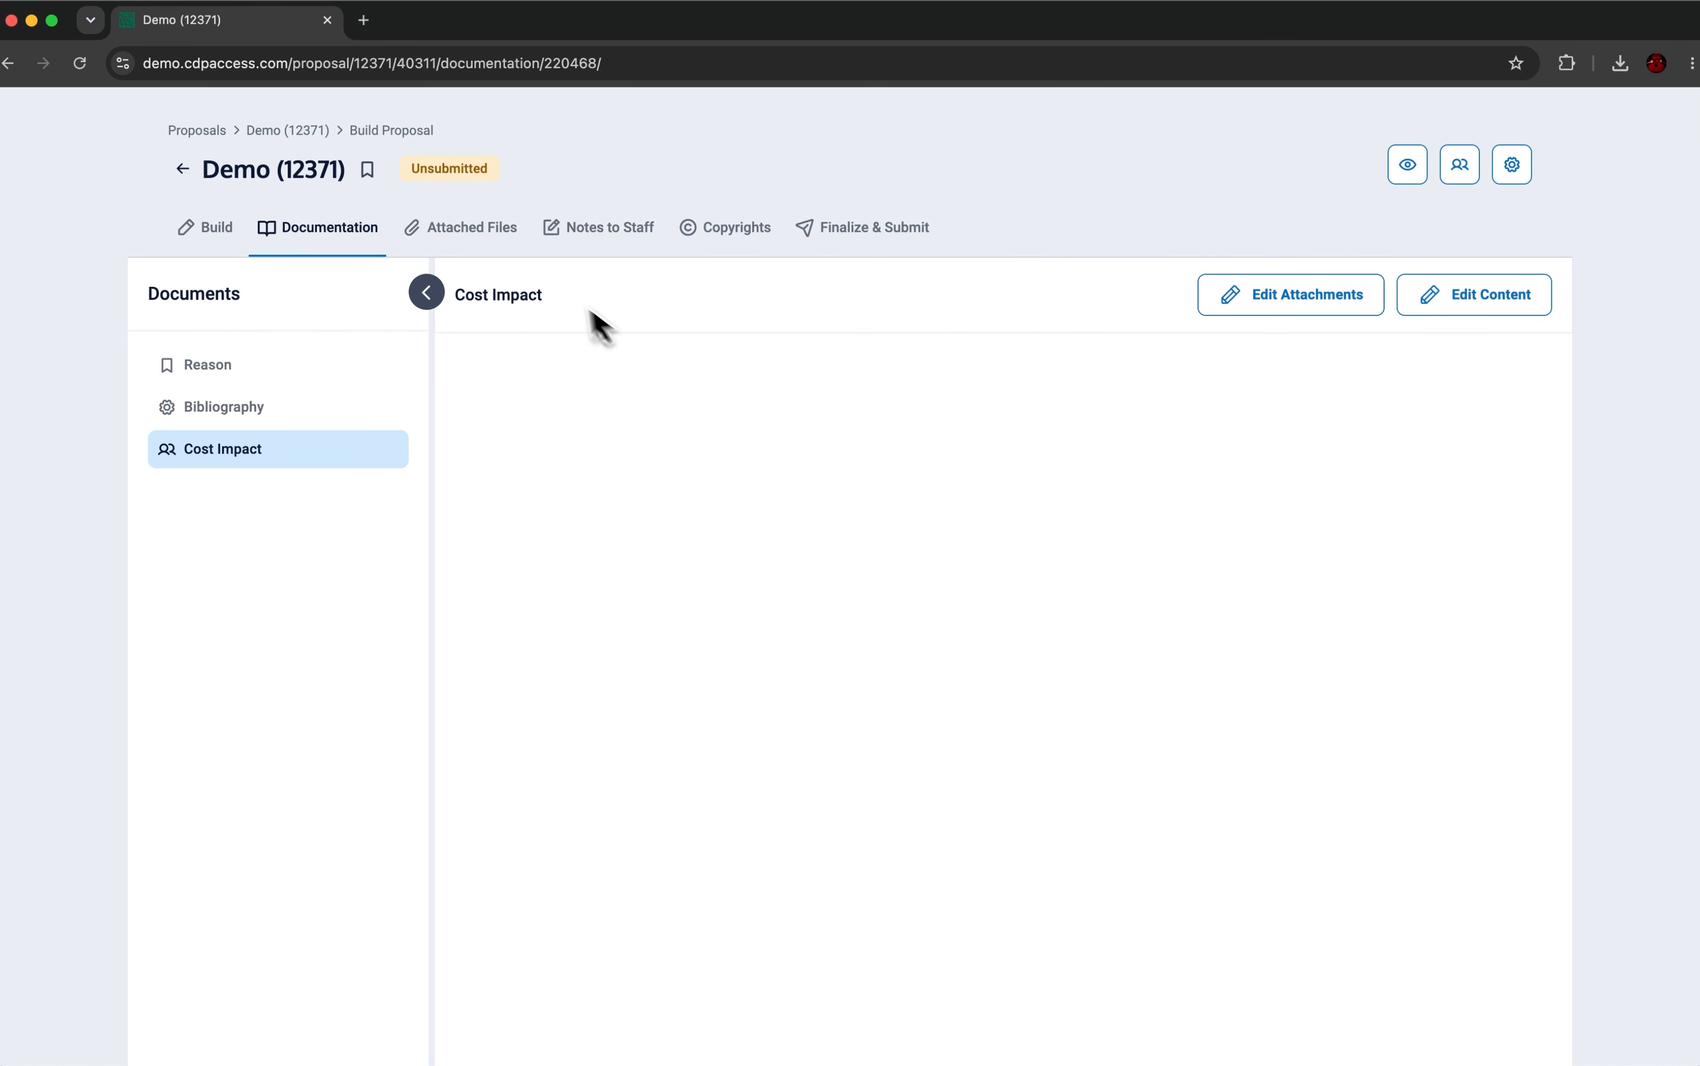
- Attach Public_Comment_Recording_Guide.pdf from the Demo PDF folder to the proposal and keep its inclusion in the proposal at No
left_click(501, 240)
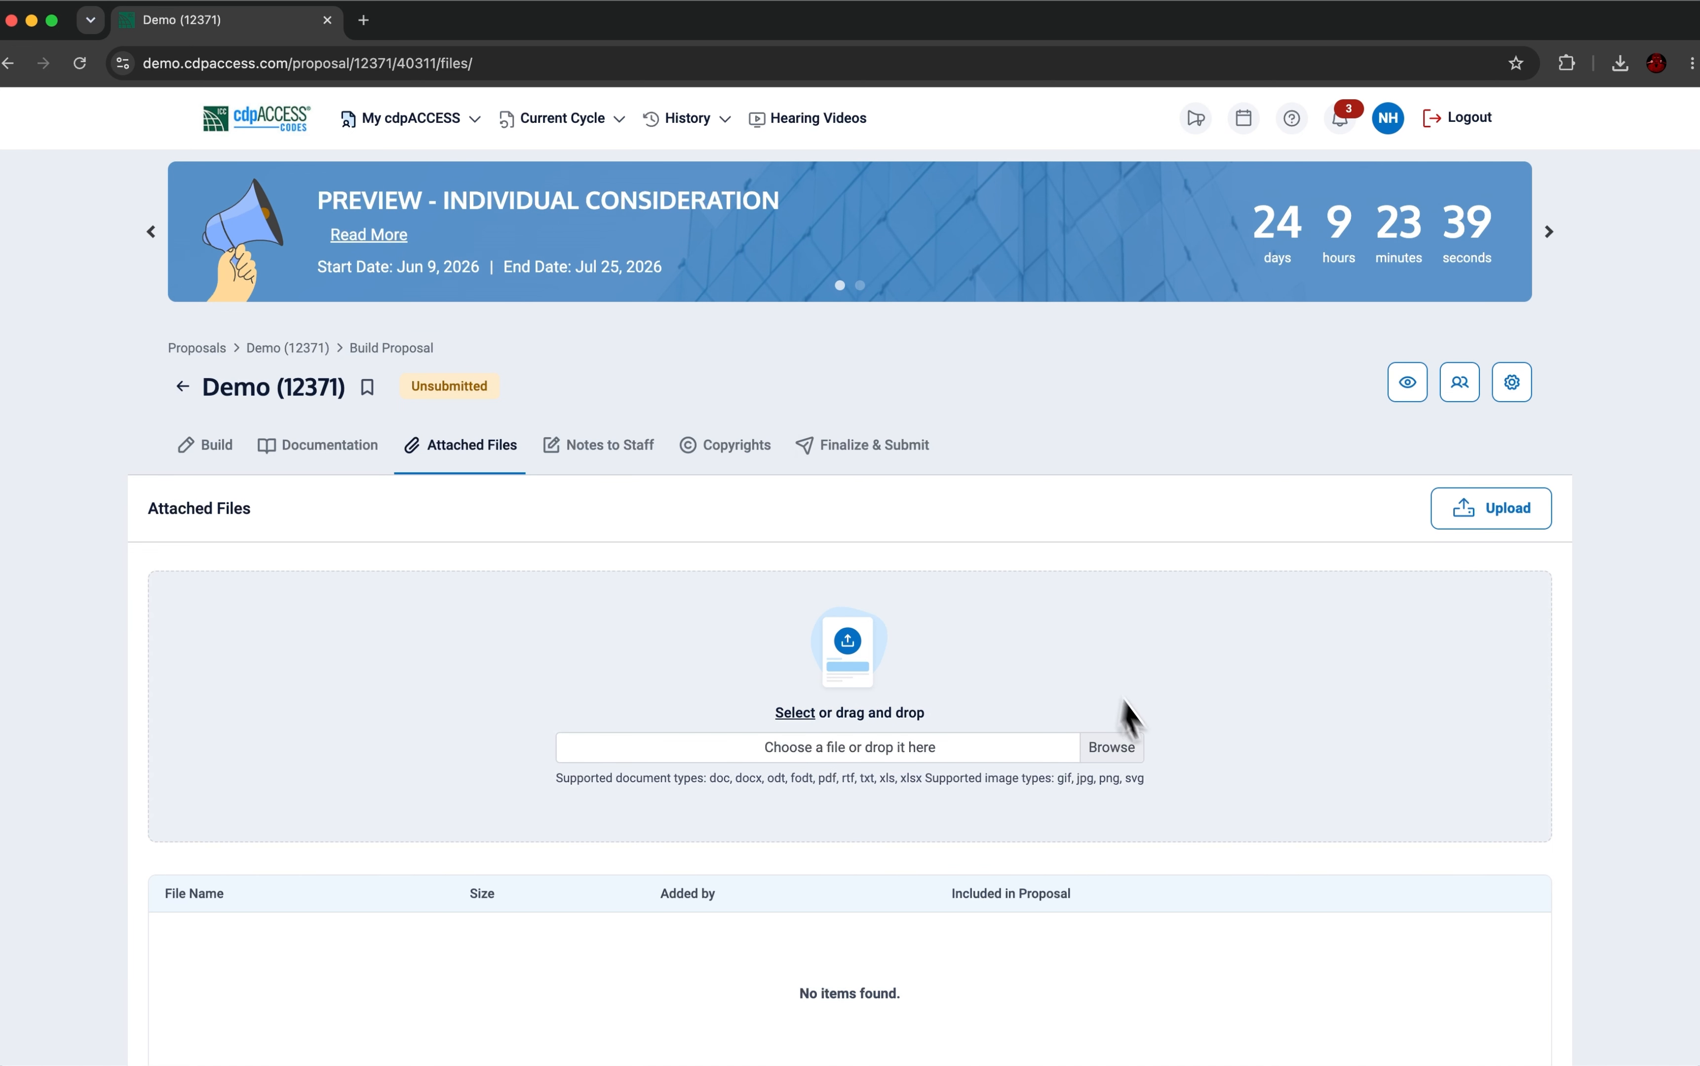
left_click(1121, 759)
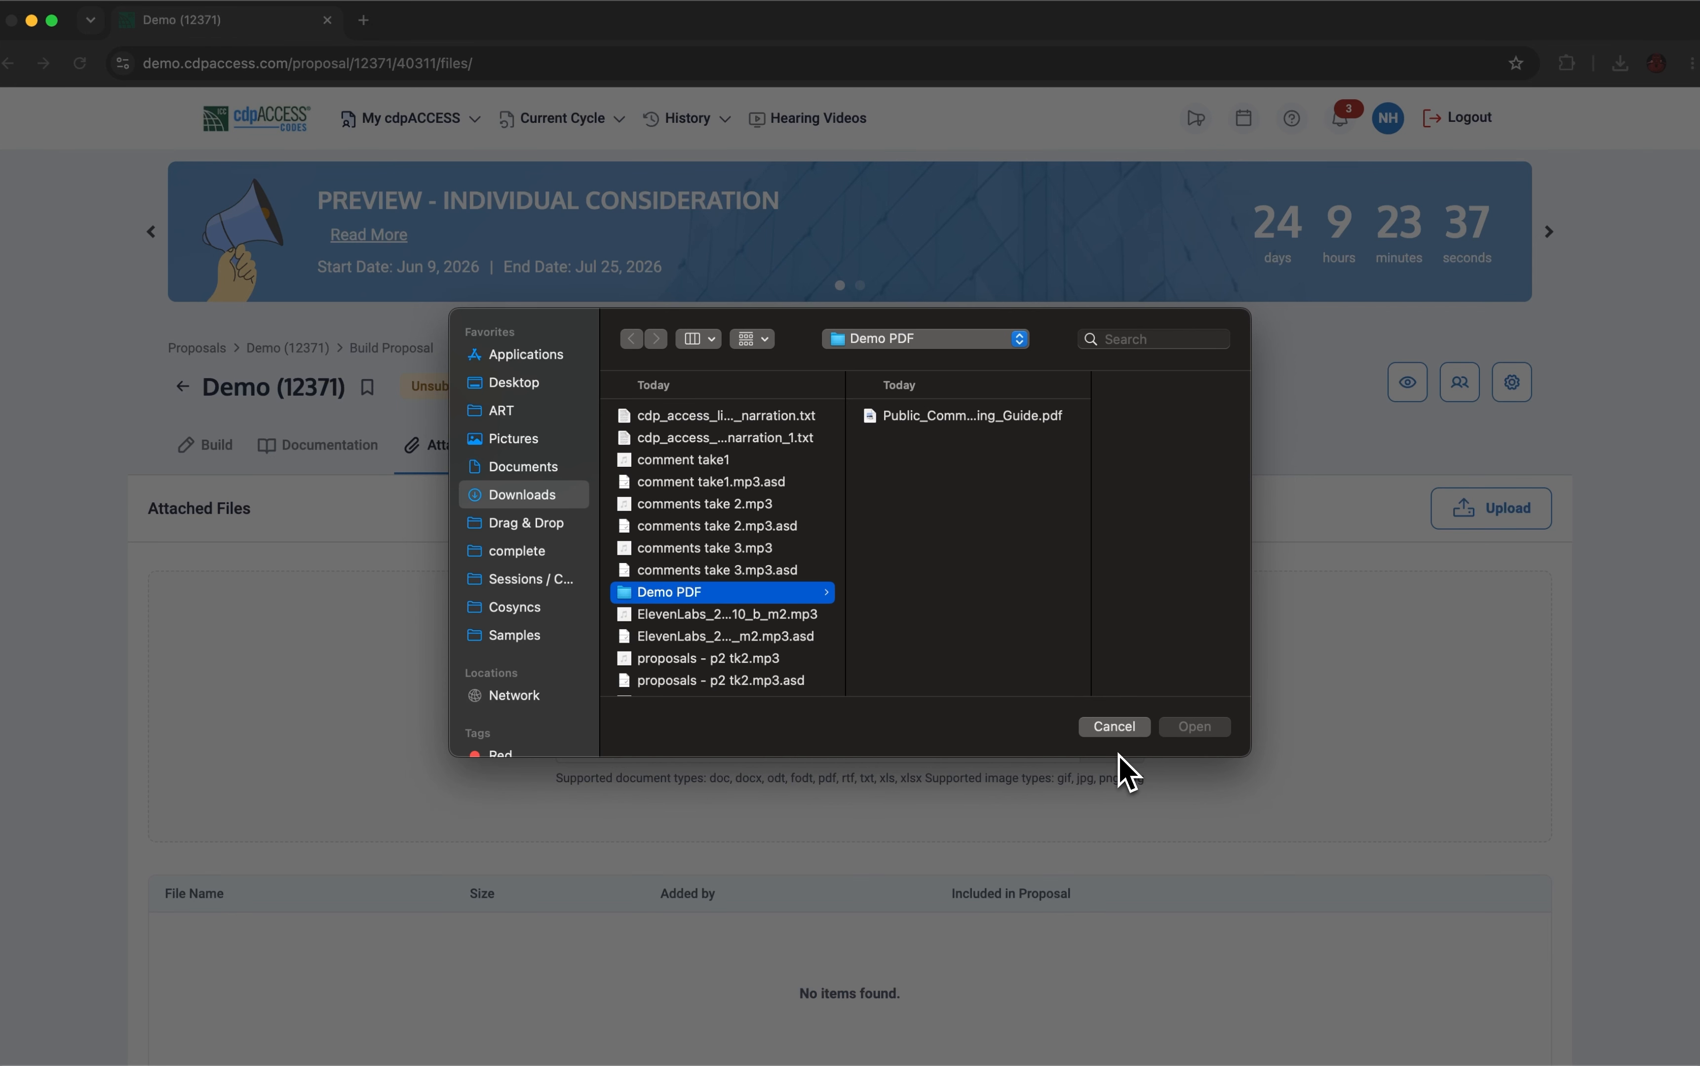
left_click(931, 423)
left_click(1196, 727)
left_click(1480, 522)
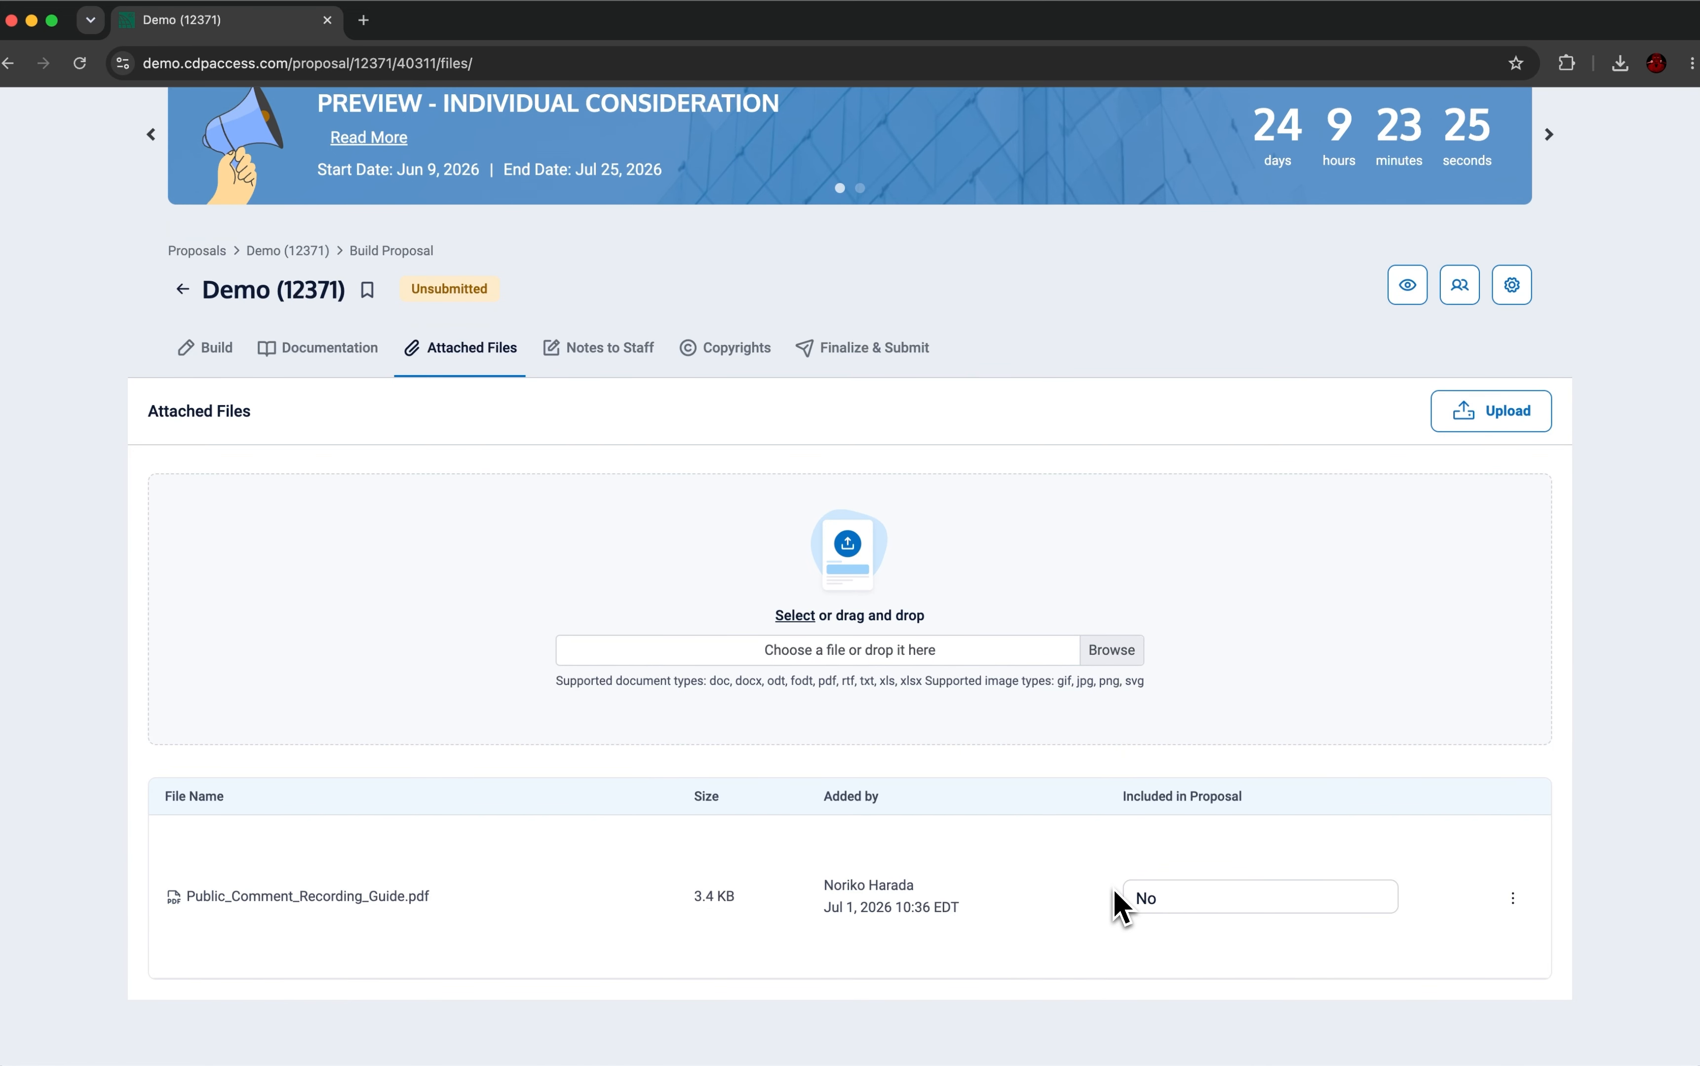
left_click(1174, 900)
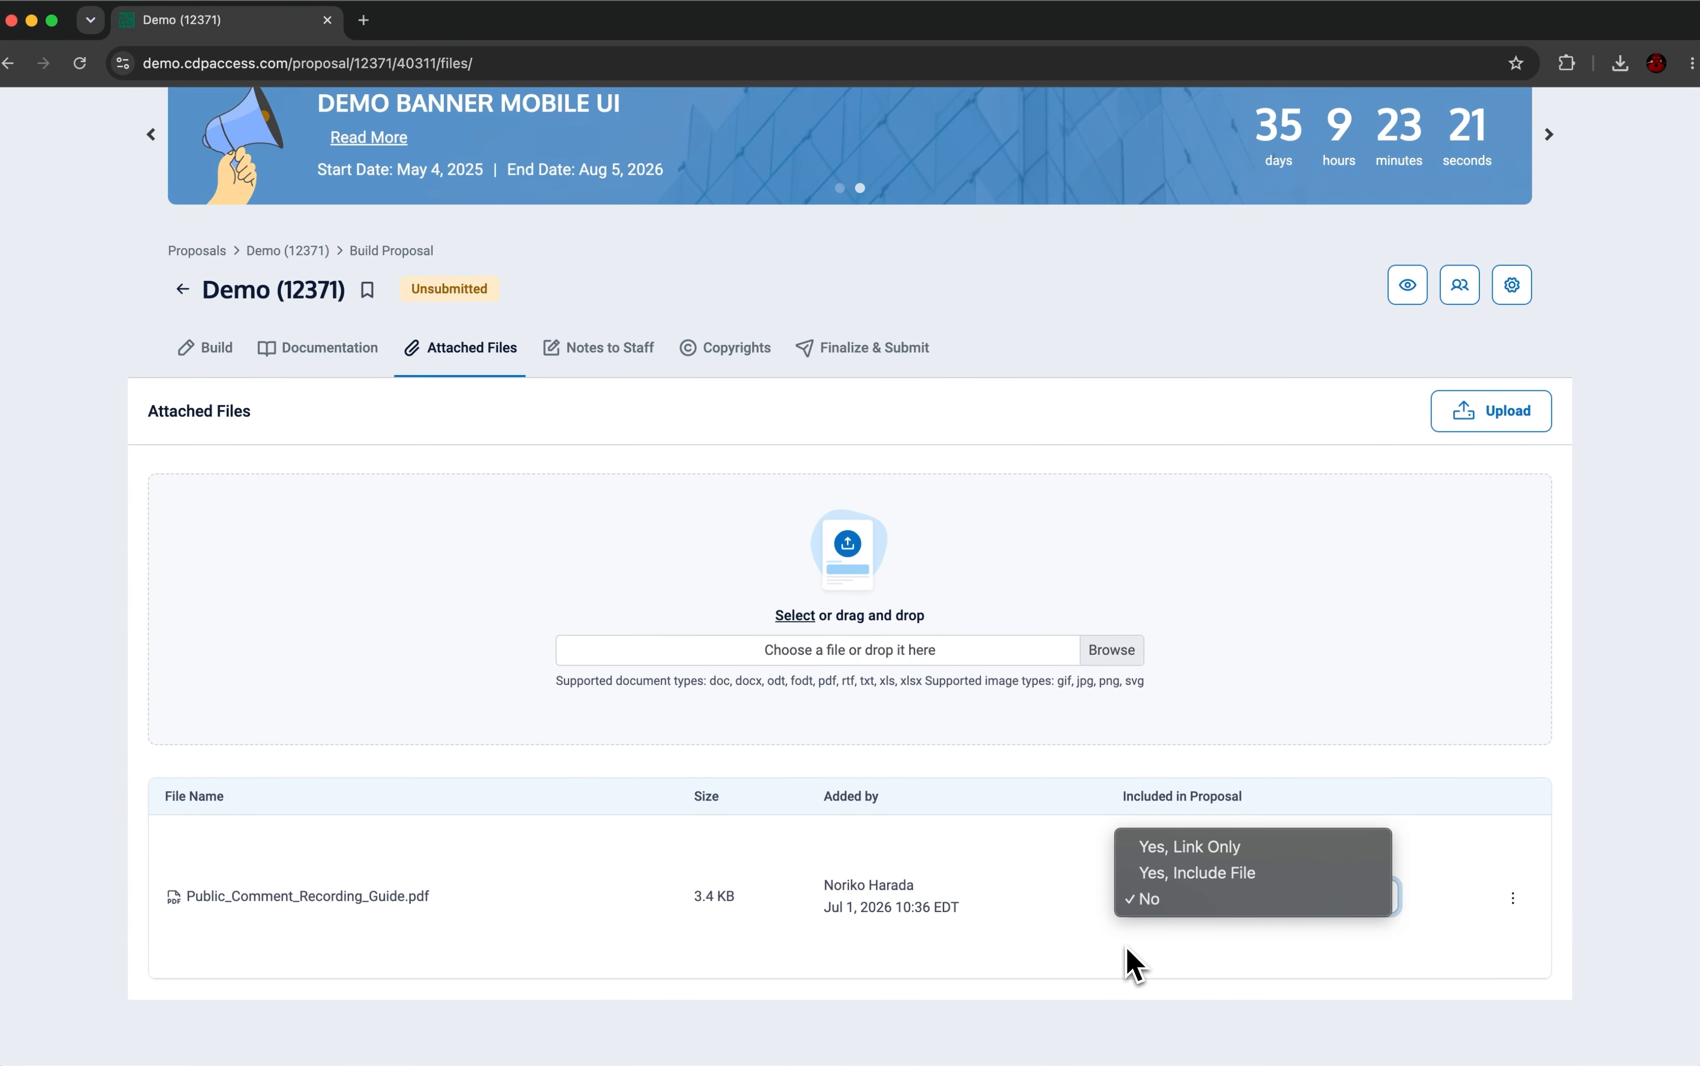
left_click(1131, 964)
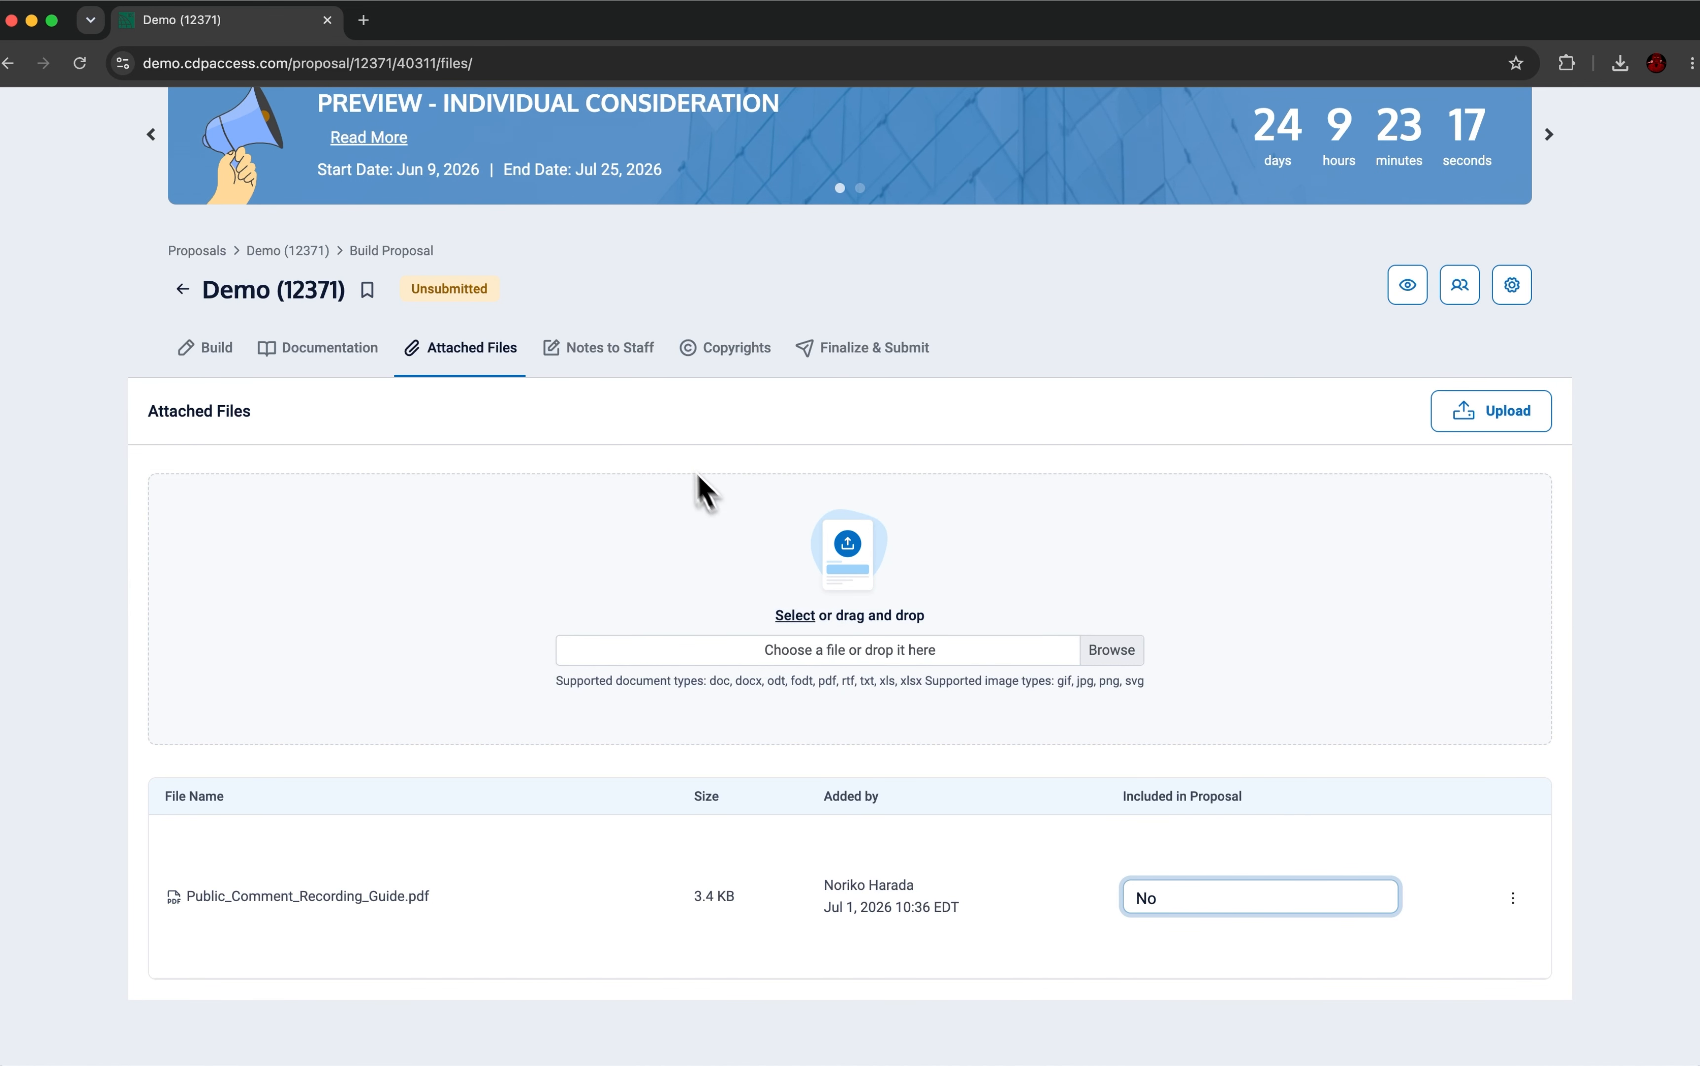
- Add the note "demo" to the proposal's notes to staff and save it
left_click(630, 378)
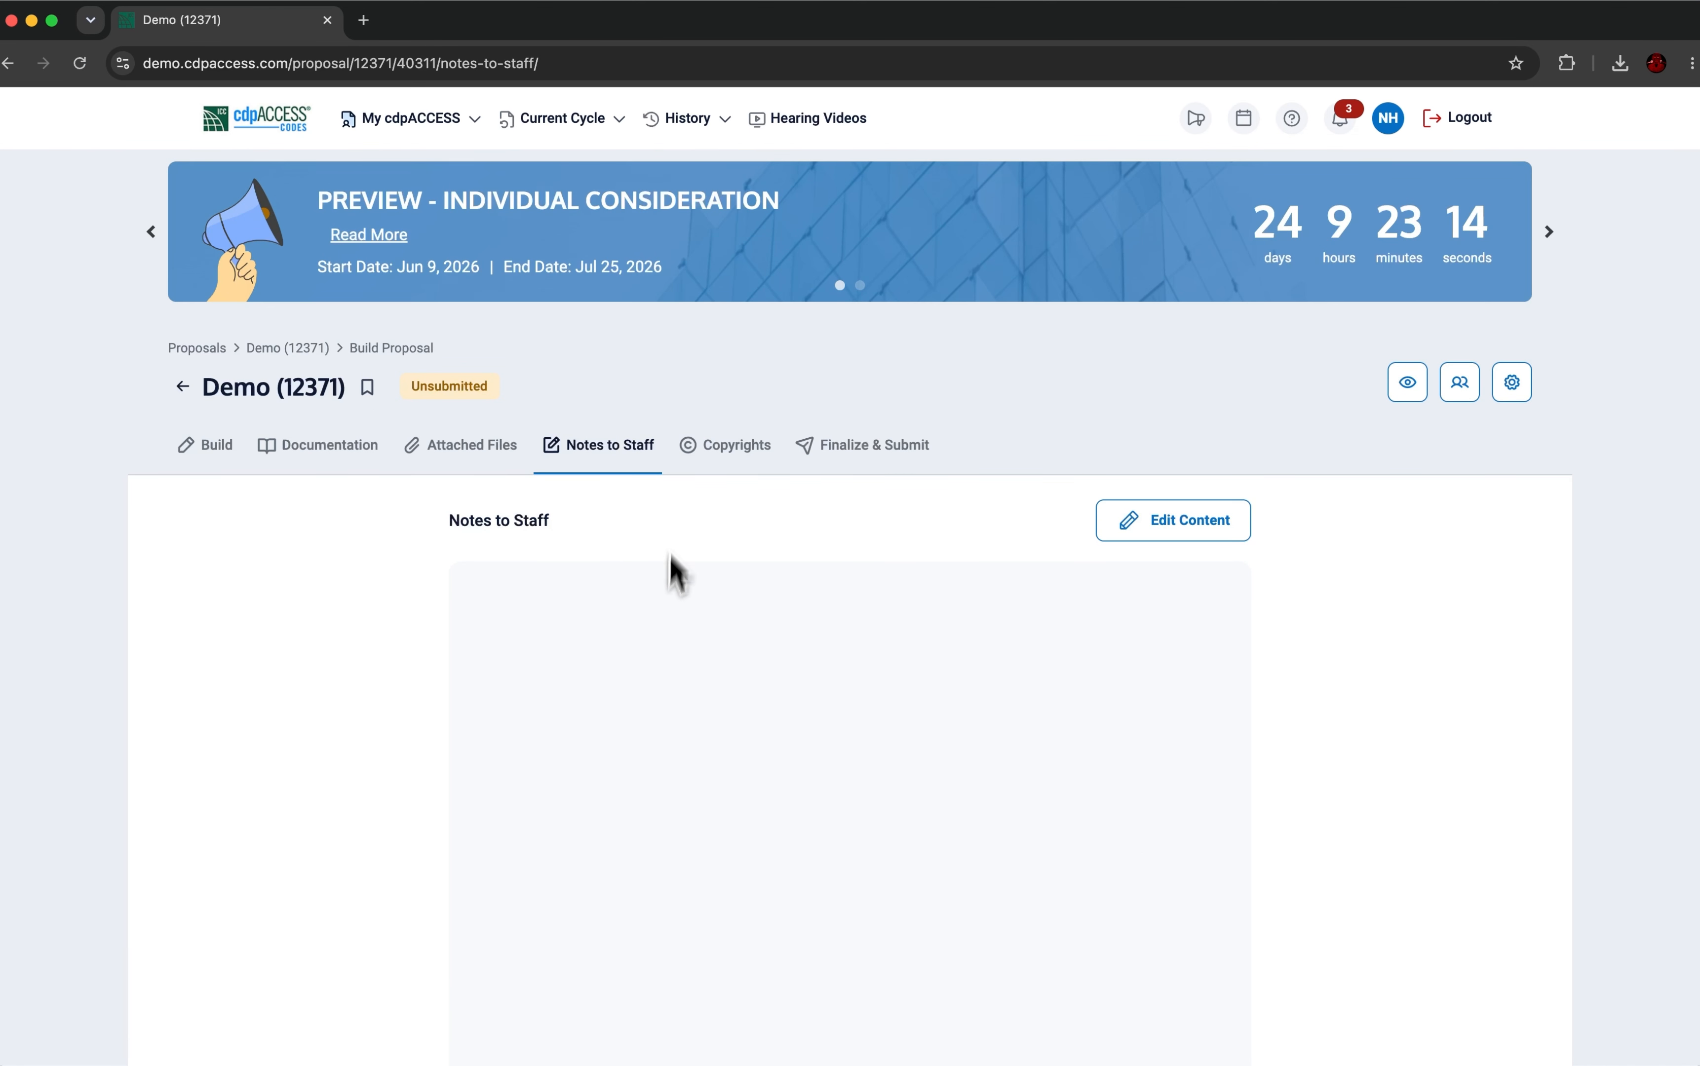
left_click(1129, 544)
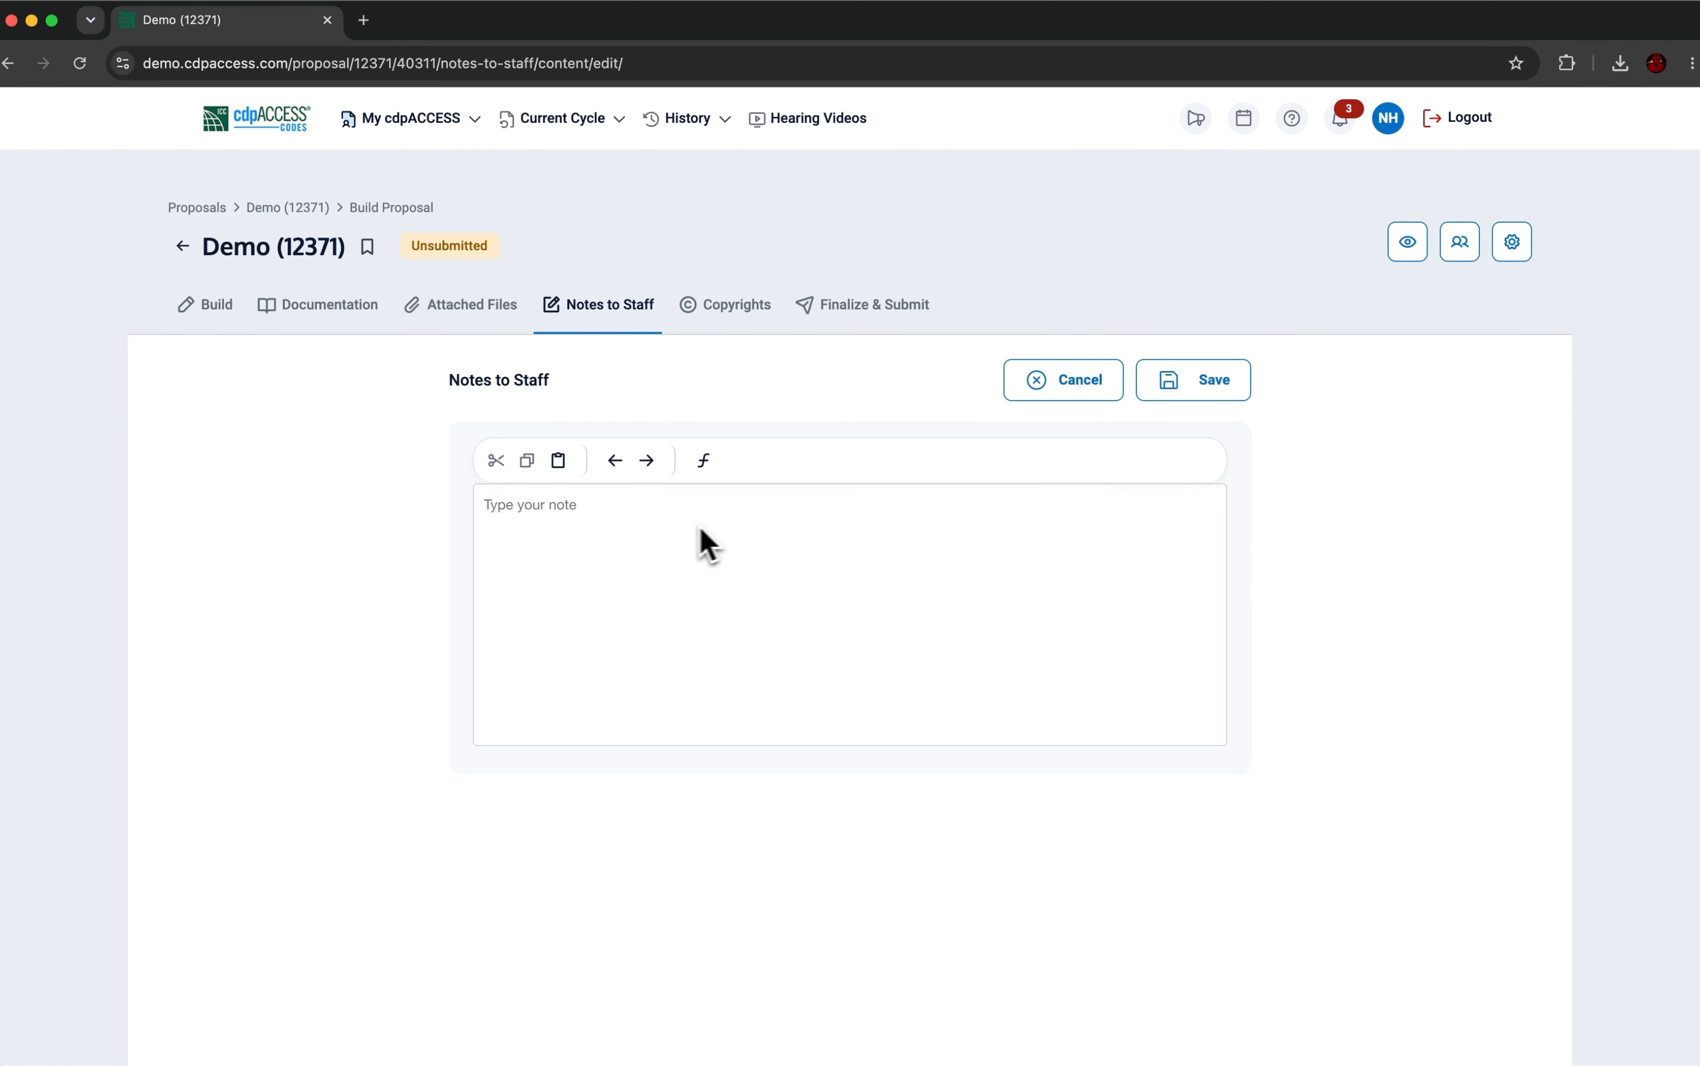
left_click(592, 677)
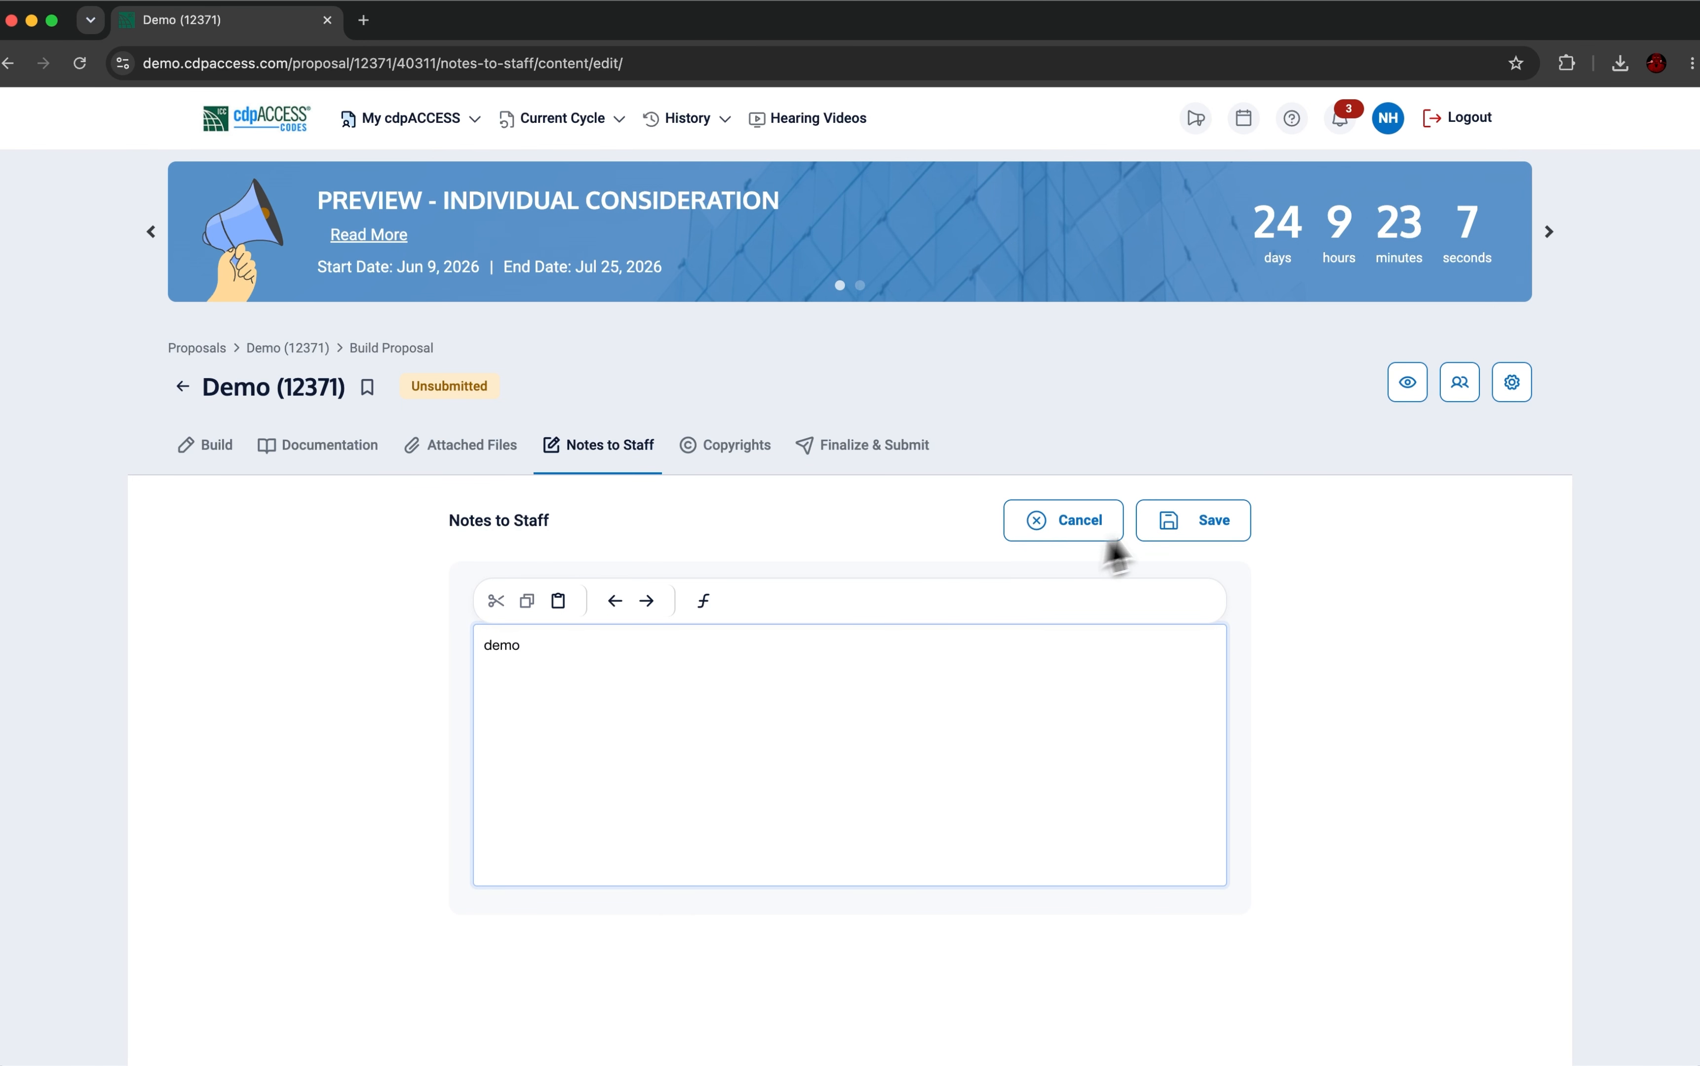
left_click(1177, 531)
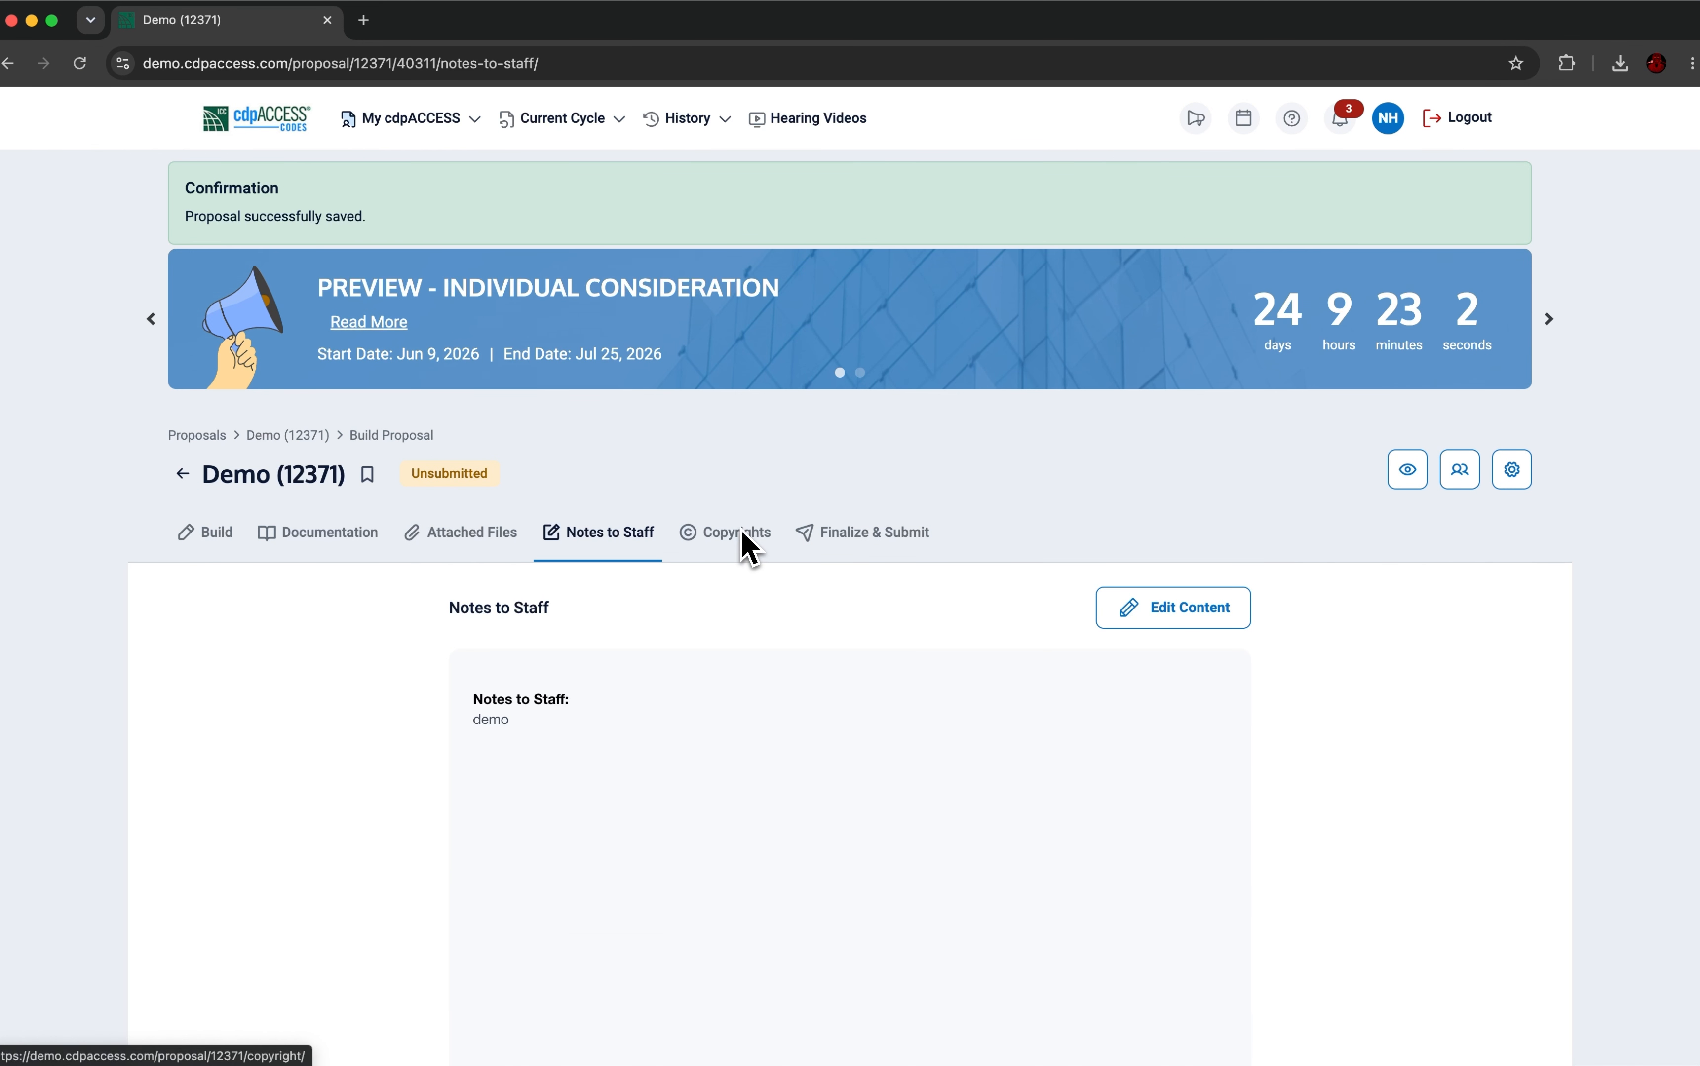
- Review the proposal's copyright page, including the collaborator information and the signed copyright form
left_click(744, 540)
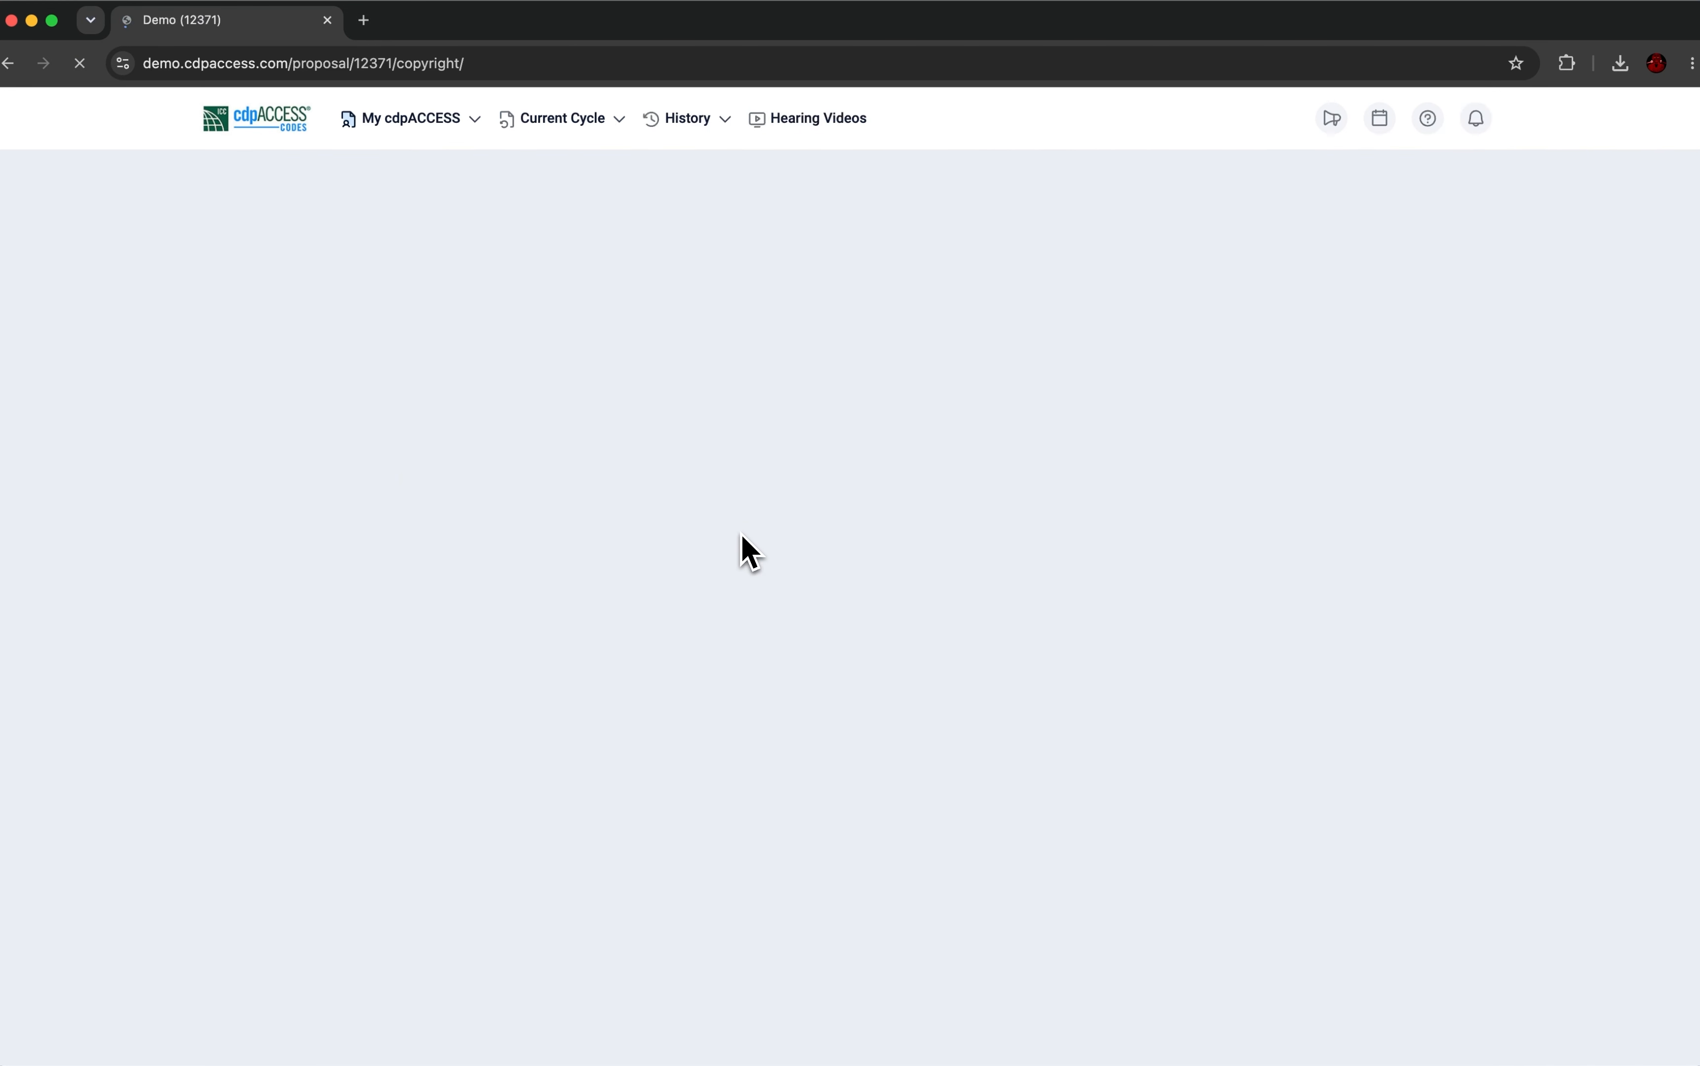
scroll(749, 553, "down", 3)
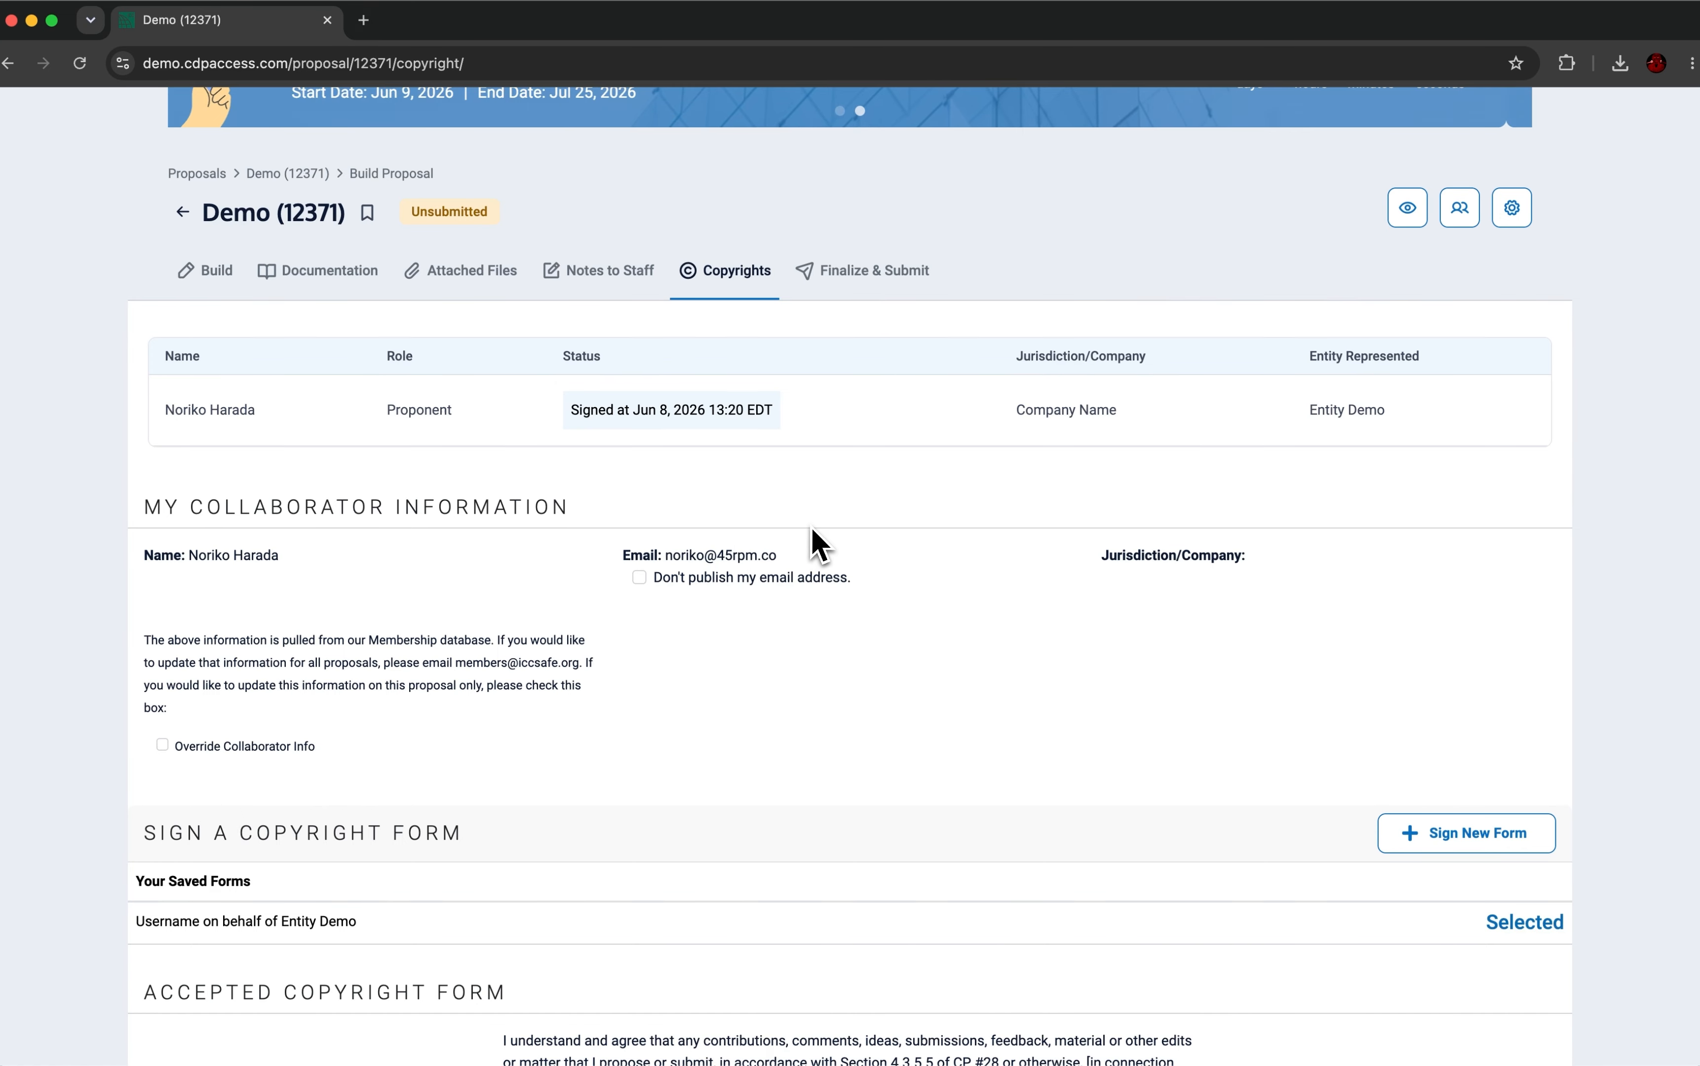
- Review the proposal's submission checklist, submit the completed Demo proposal to ICC, and confirm the submission
scroll(811, 438, "up", 3)
left_click(855, 373)
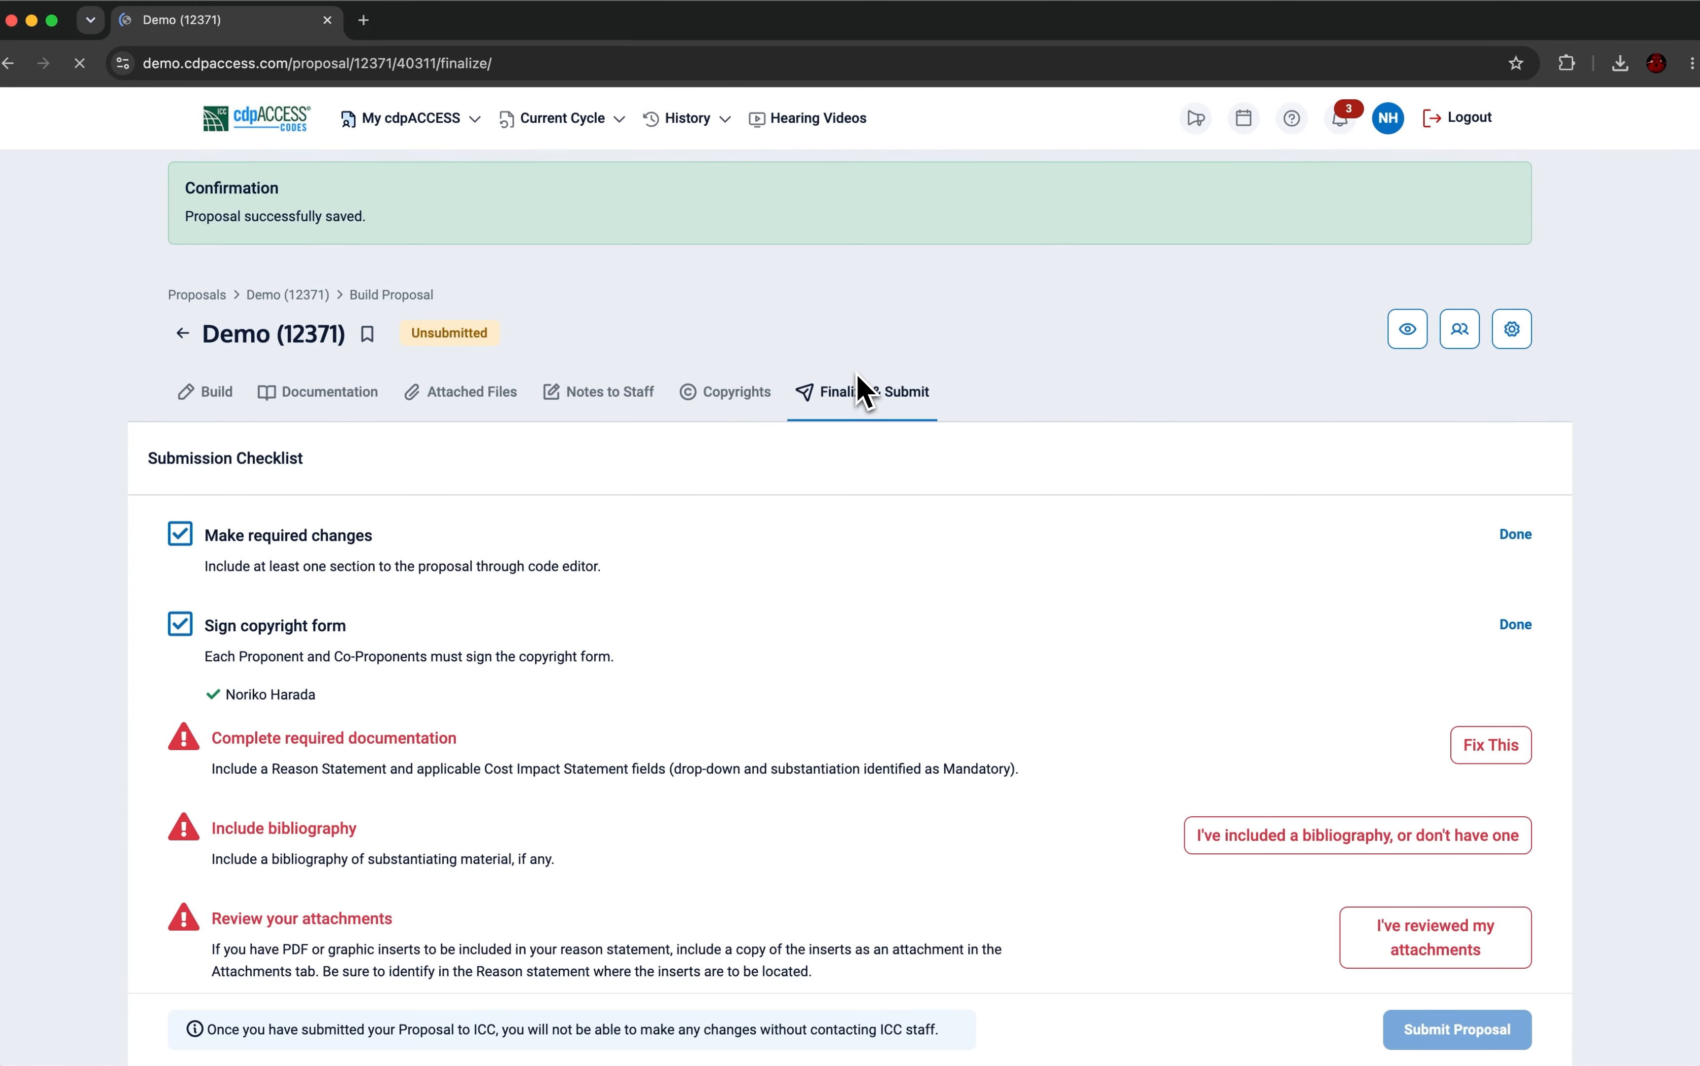
scroll(855, 374, "down", 4)
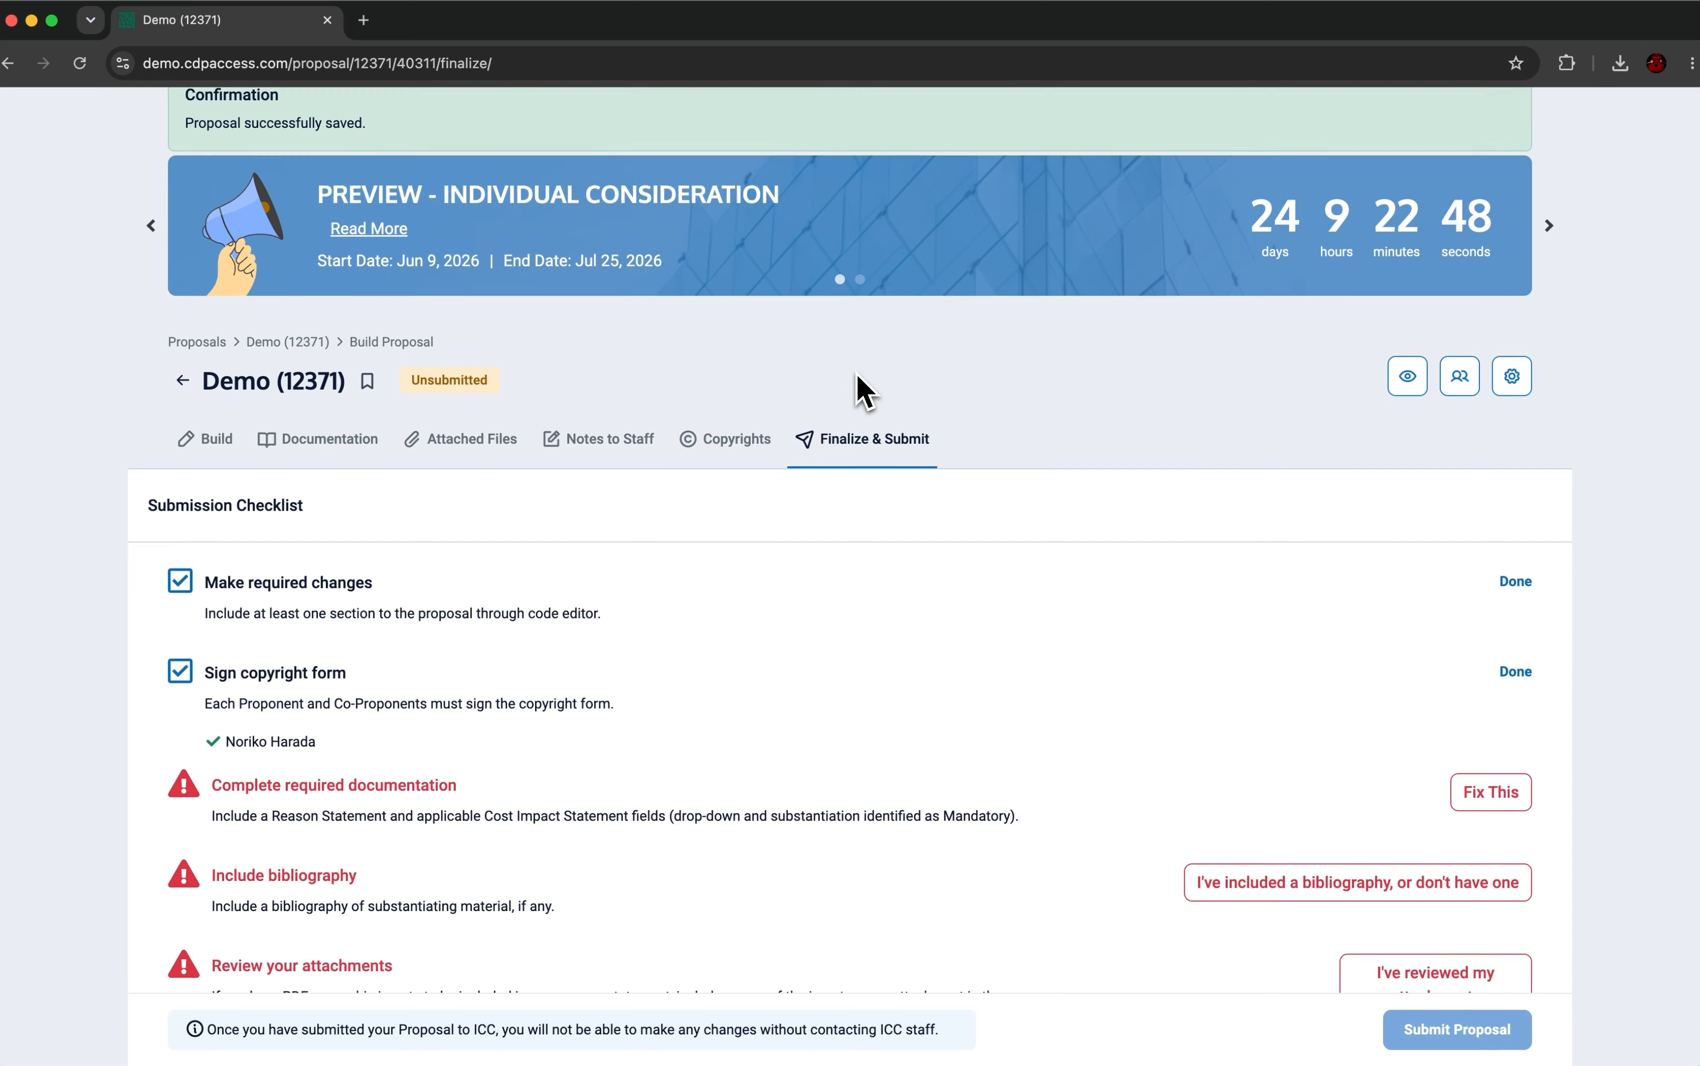
scroll(855, 374, "down", 1)
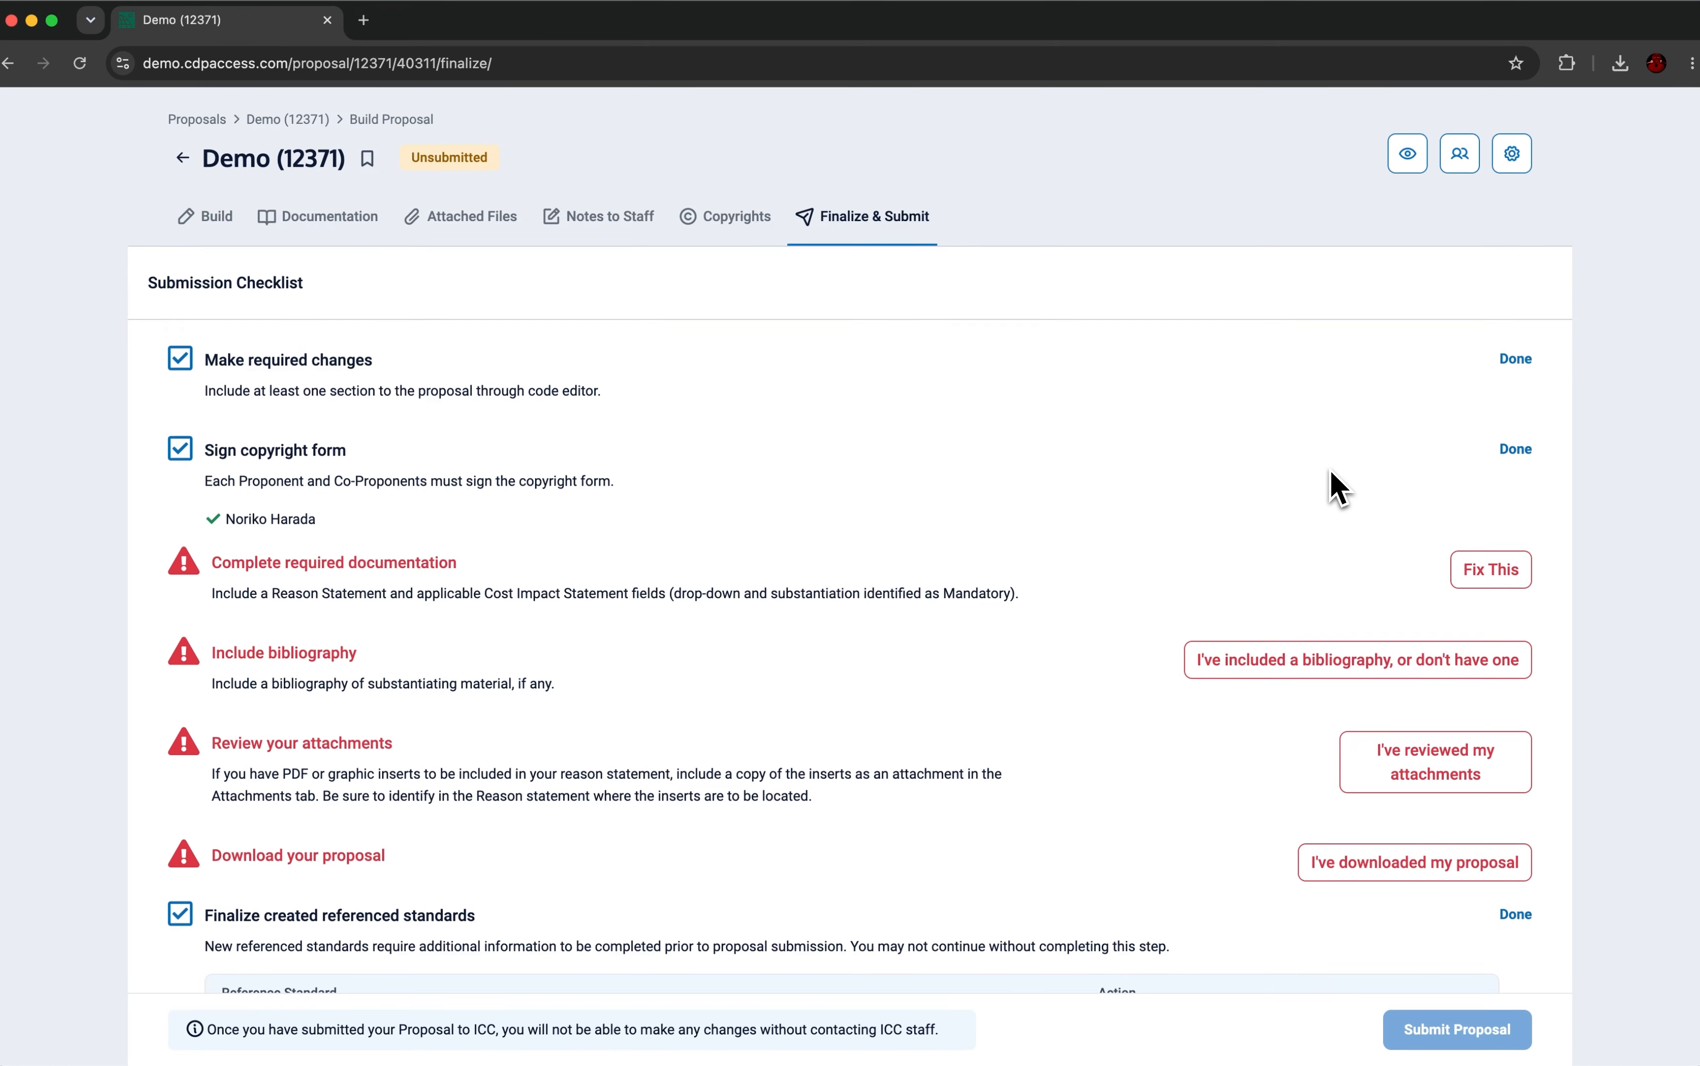
scroll(1337, 486, "down", 2)
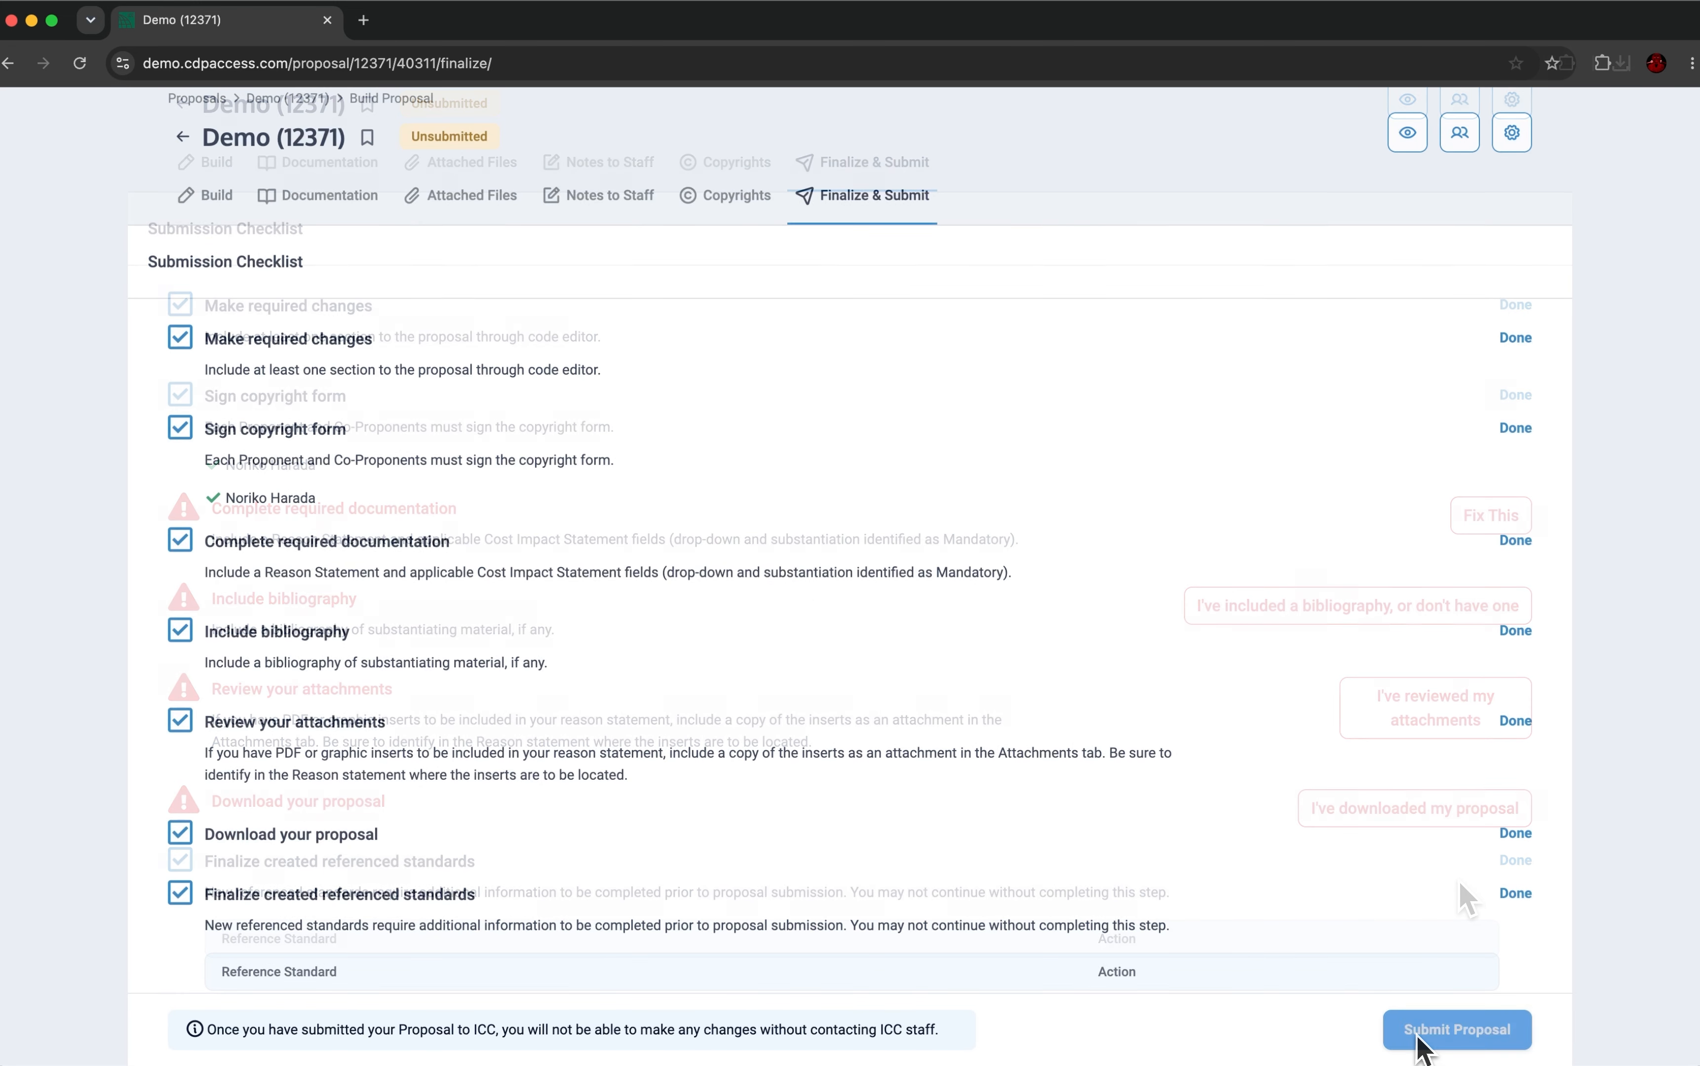
left_click(1418, 1047)
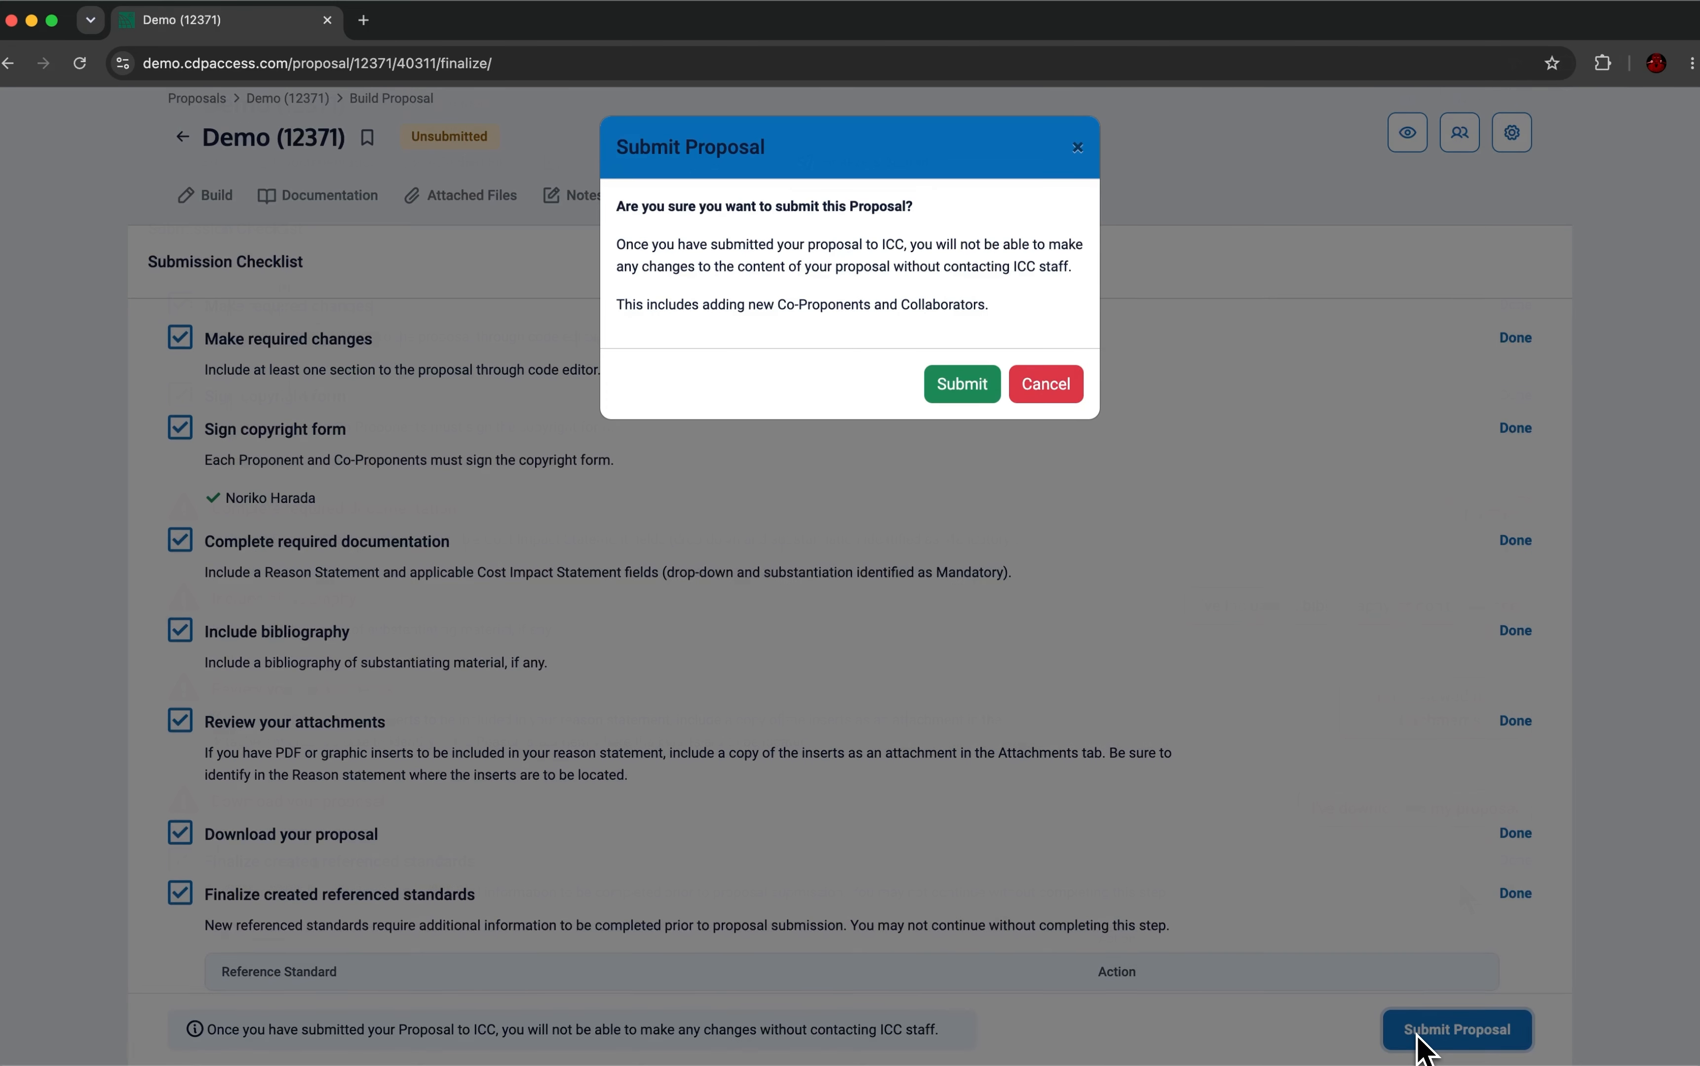
left_click(973, 390)
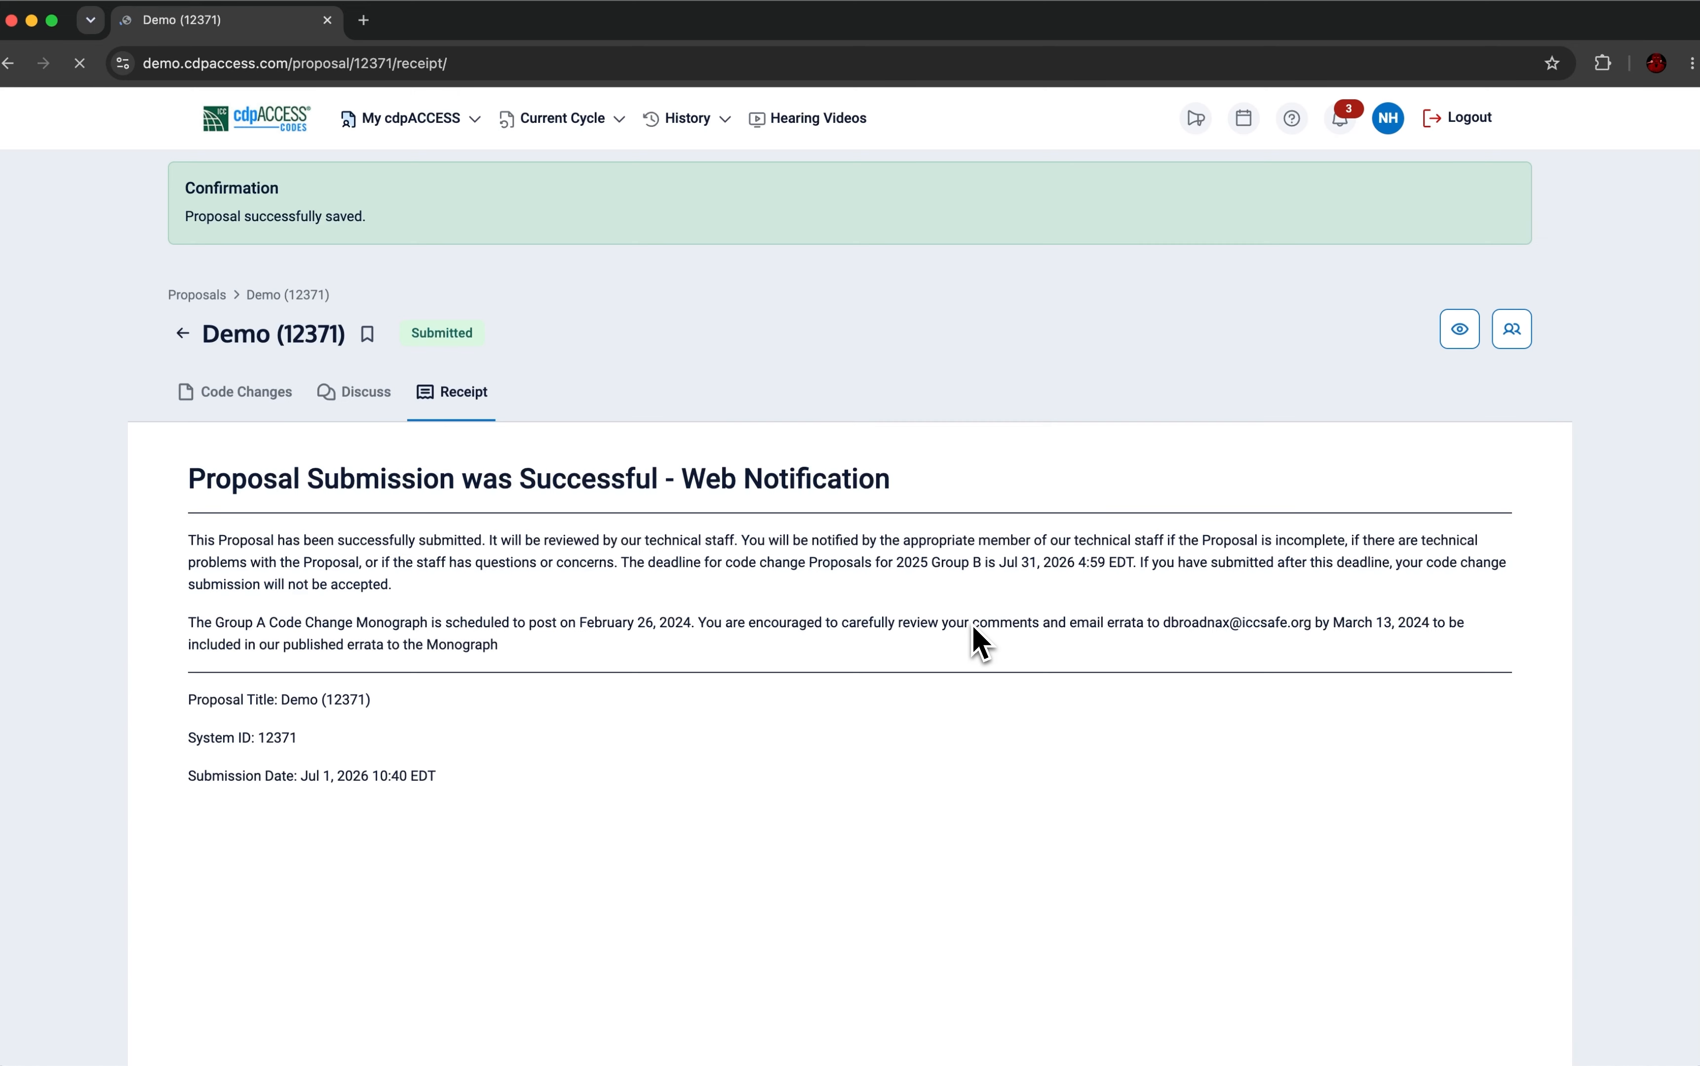
- Review the submitted proposal's receipt and code changes, and open its discussion page
scroll(973, 625, "down", 1)
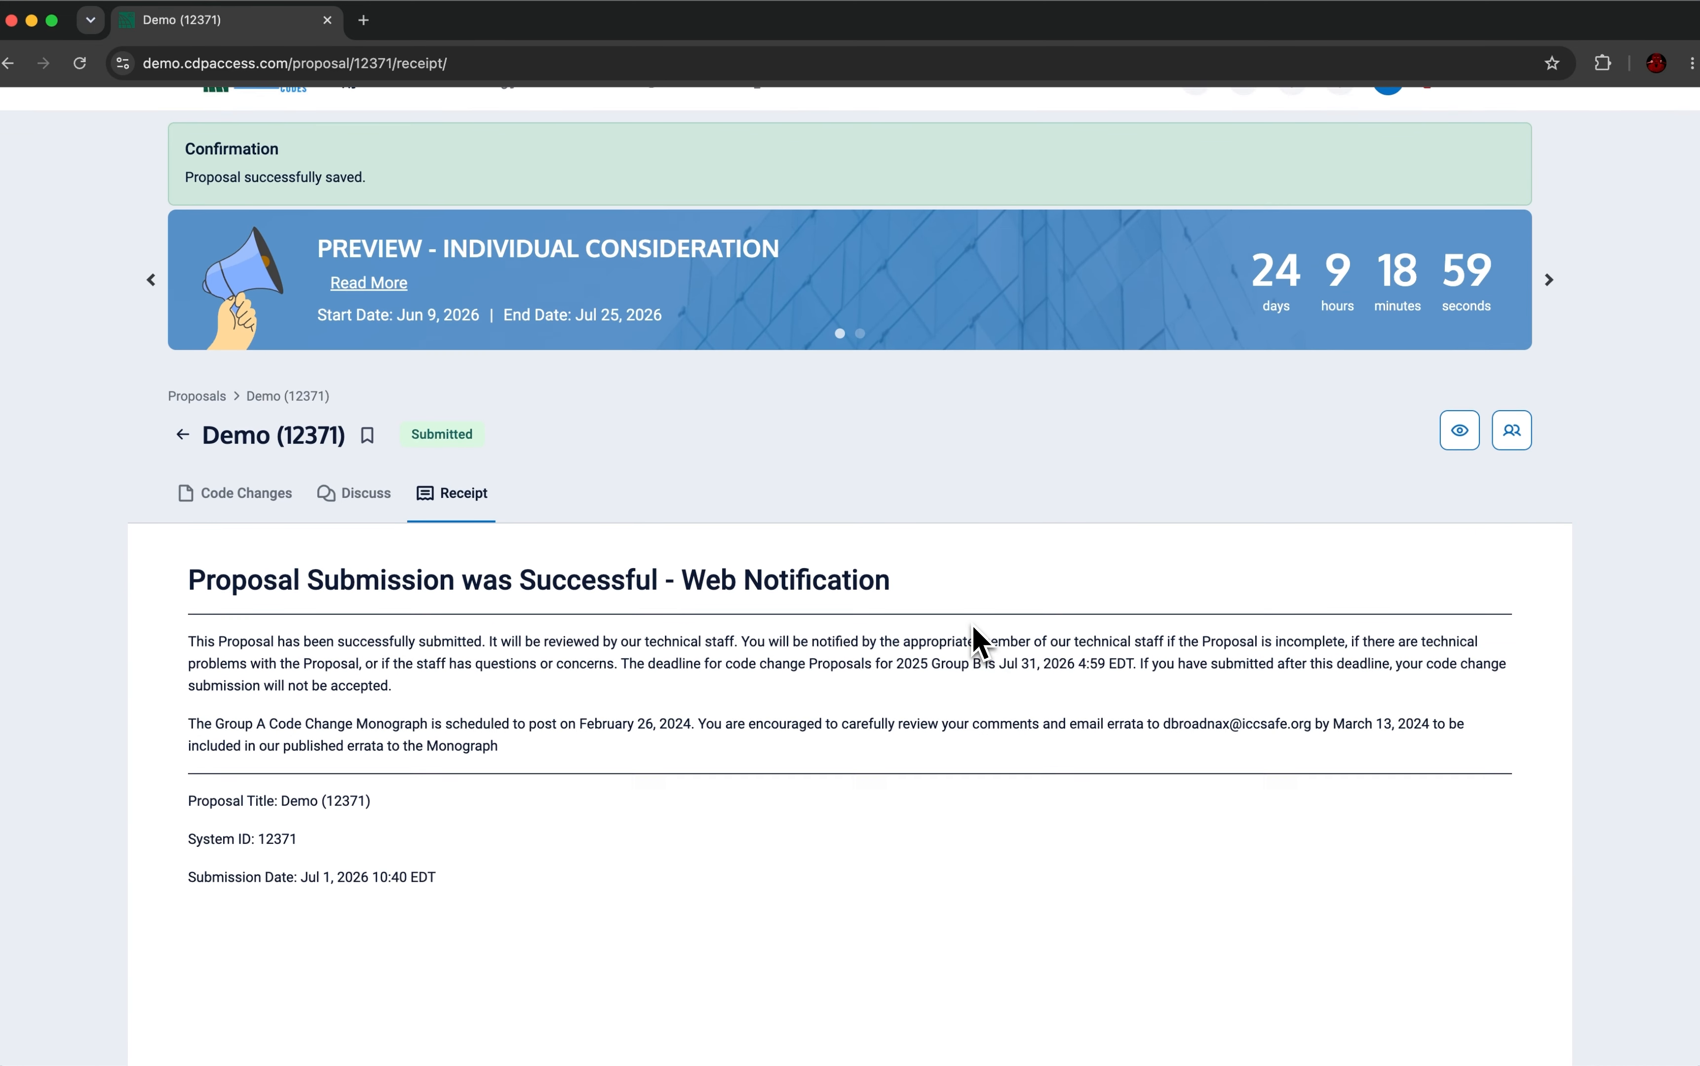
left_click(278, 479)
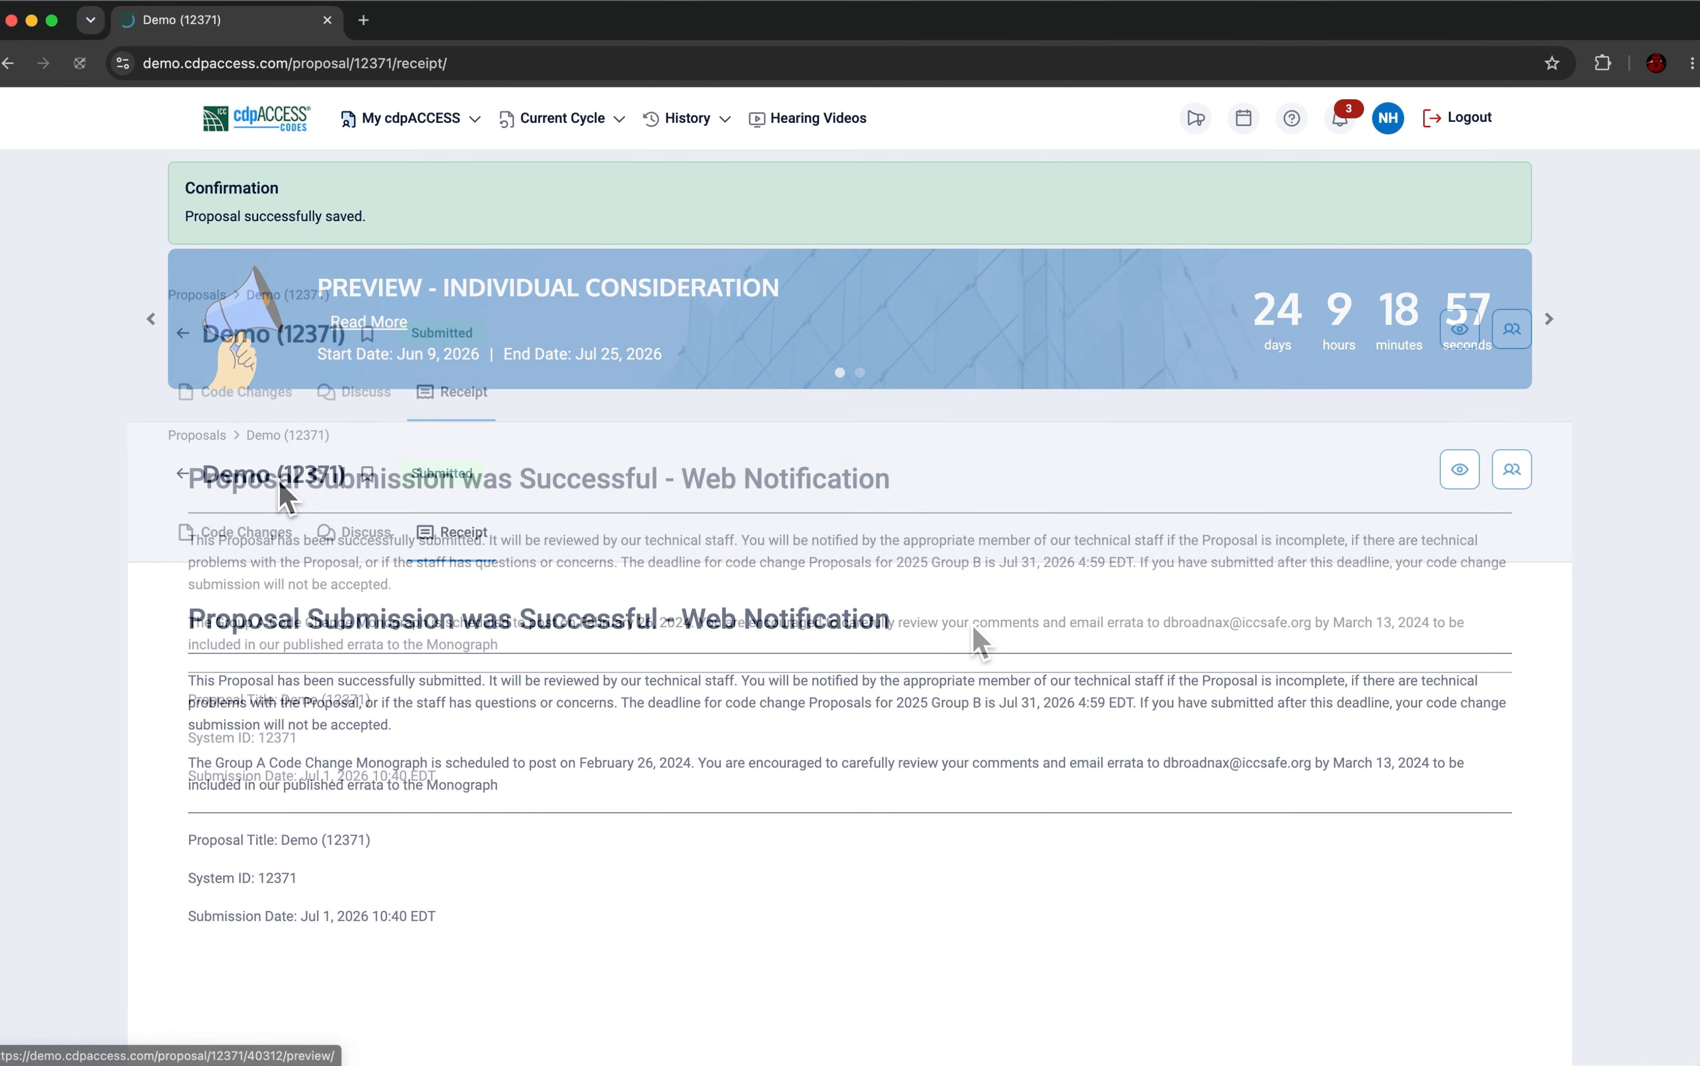
scroll(975, 635, "down", 1)
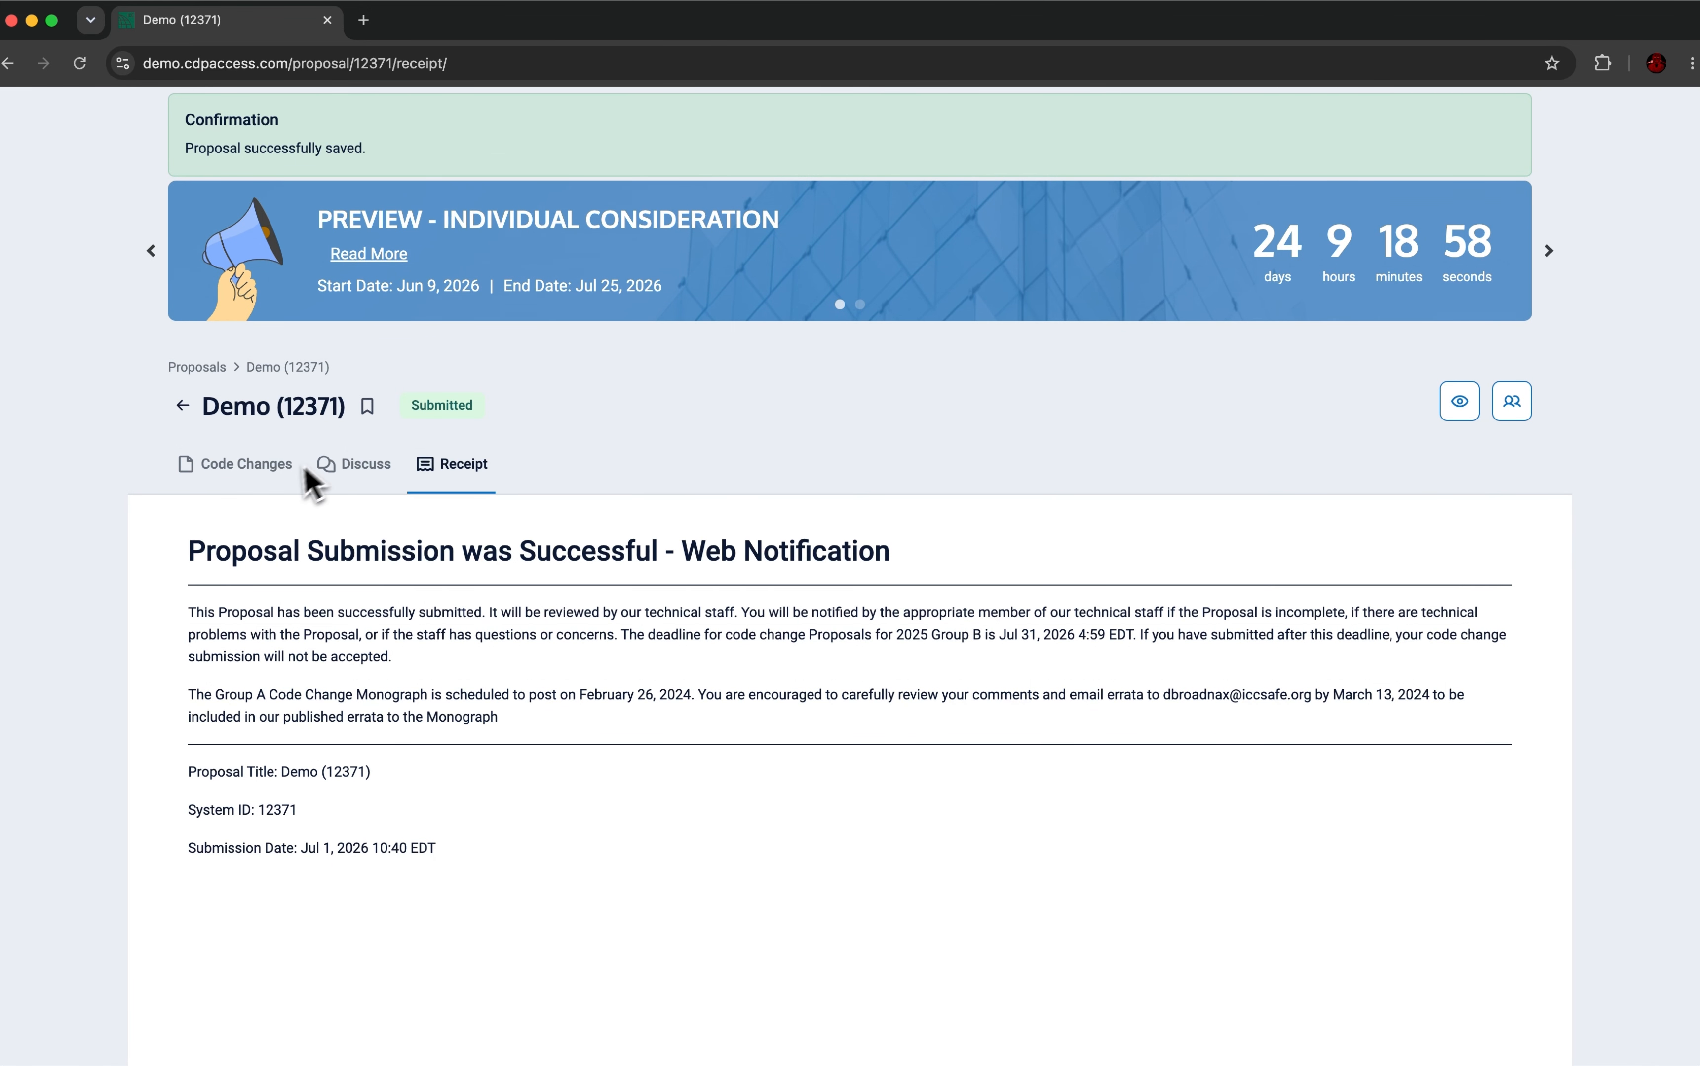
left_click(279, 492)
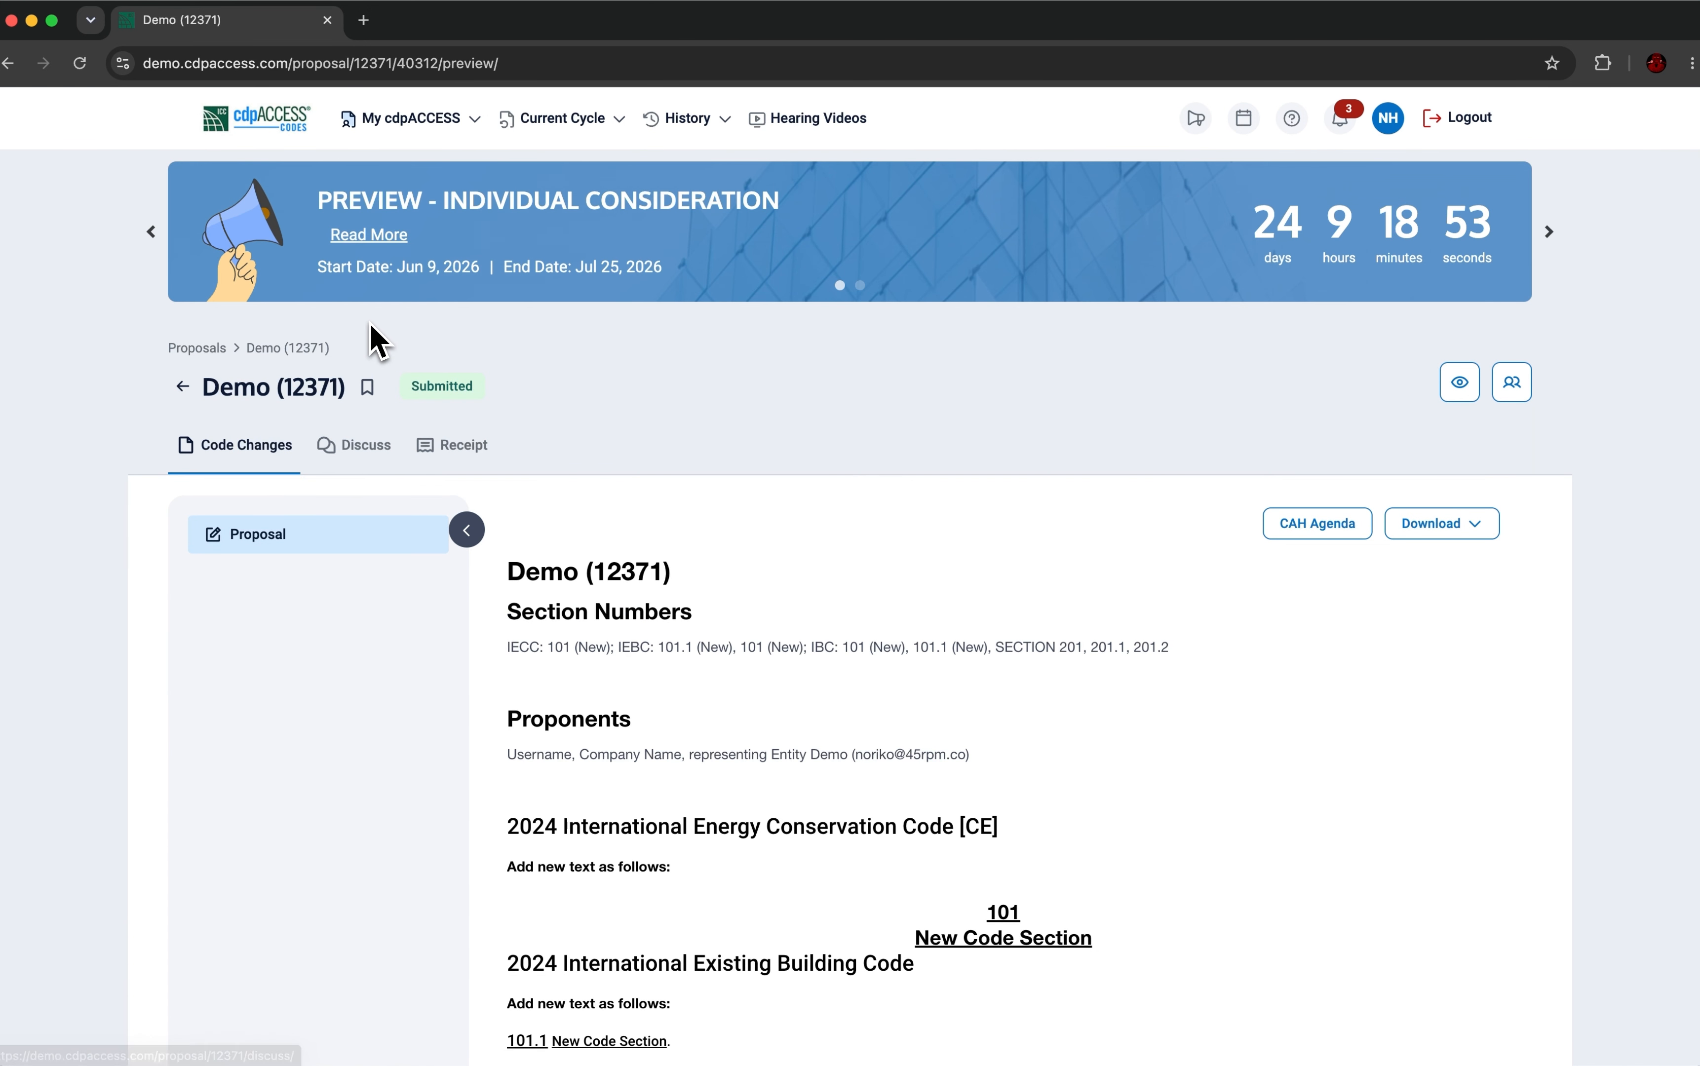
left_click(364, 445)
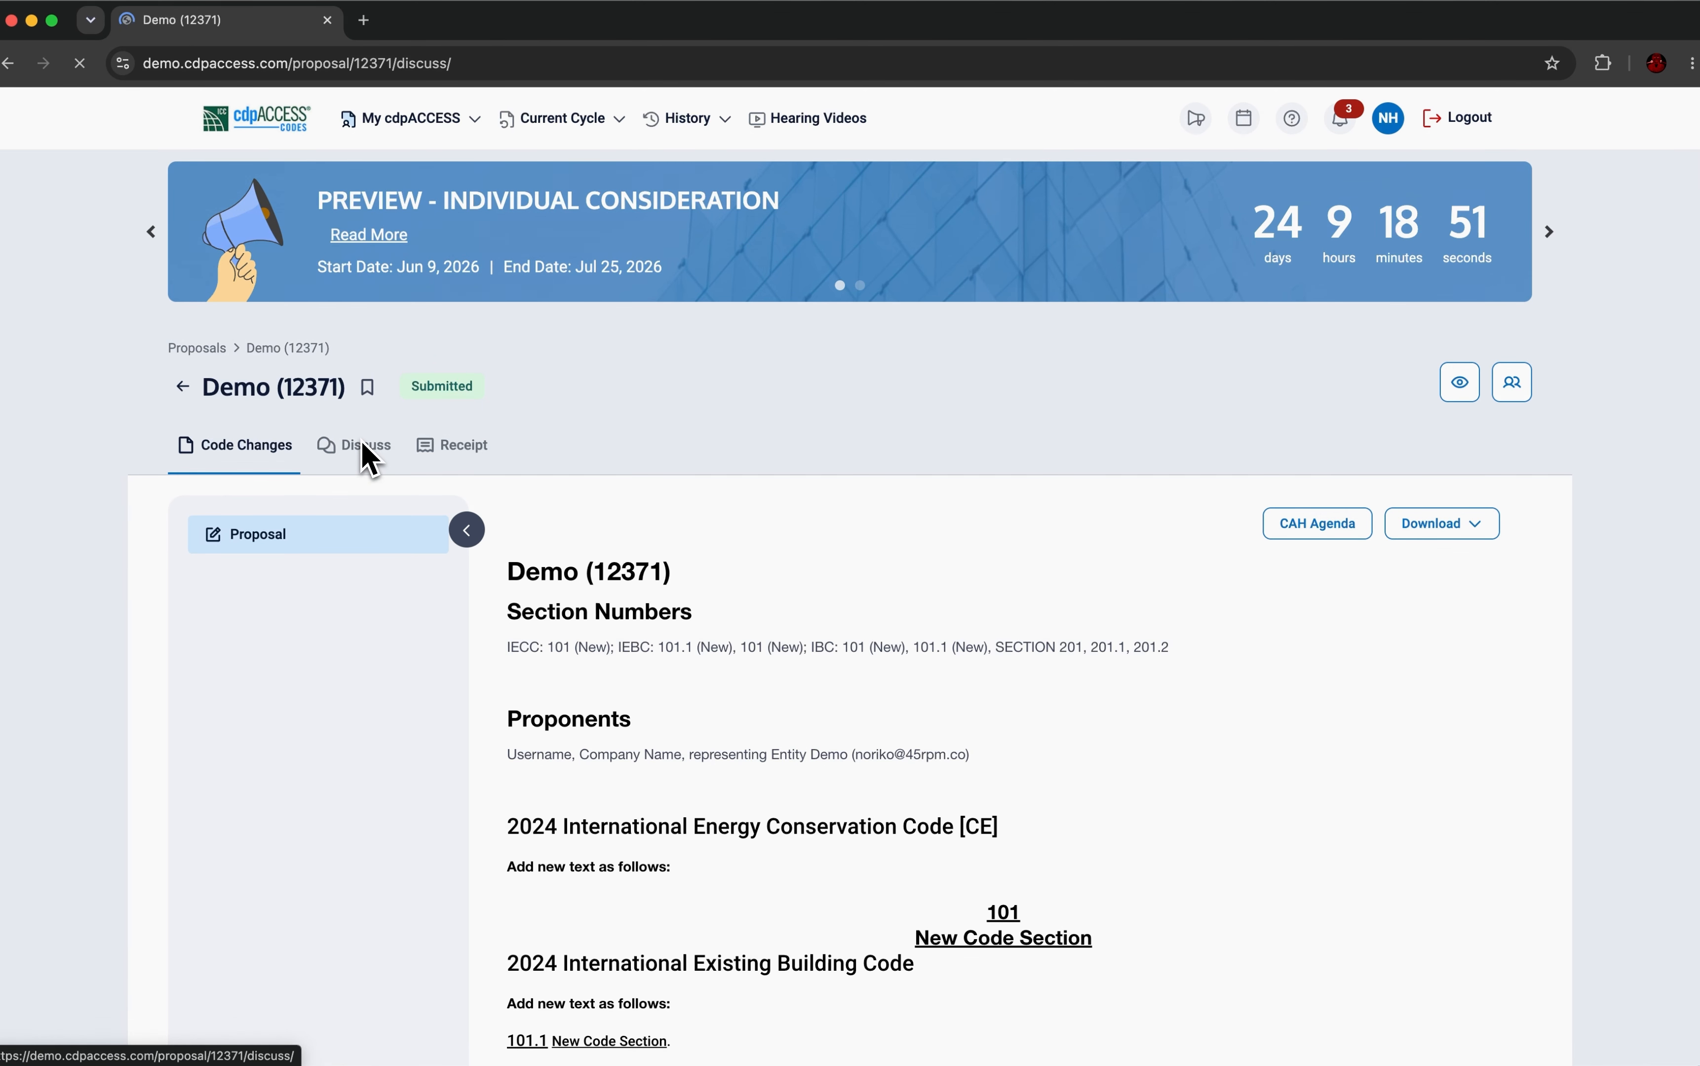